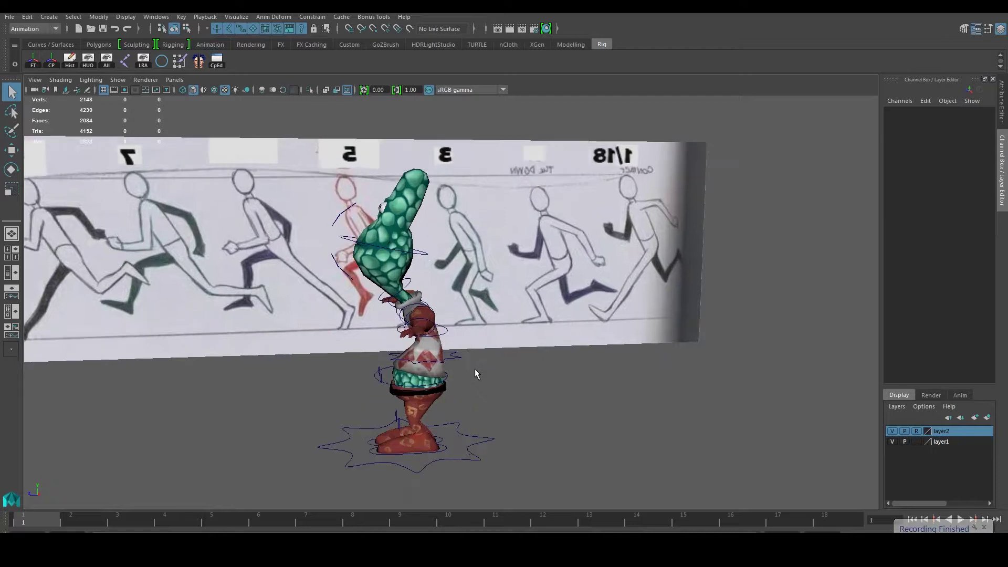
Orbit and zoom out in Maya, then switch to the run-cycle reference images in Chrome
alt+drag(468, 368, 448, 360)
scroll(448, 360, down, 3)
alt+middle_drag(375, 285, 385, 331)
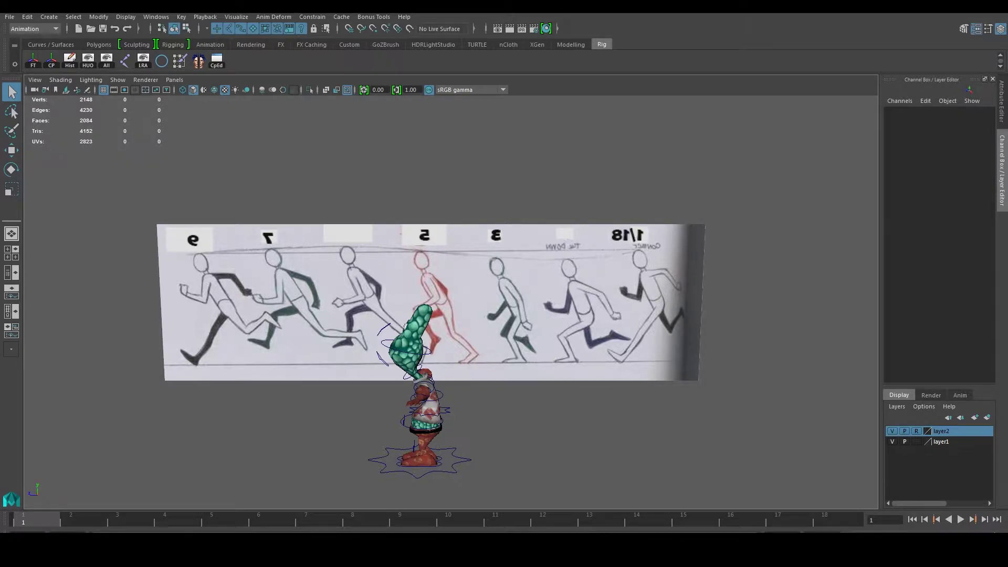
key(alt+Tab)
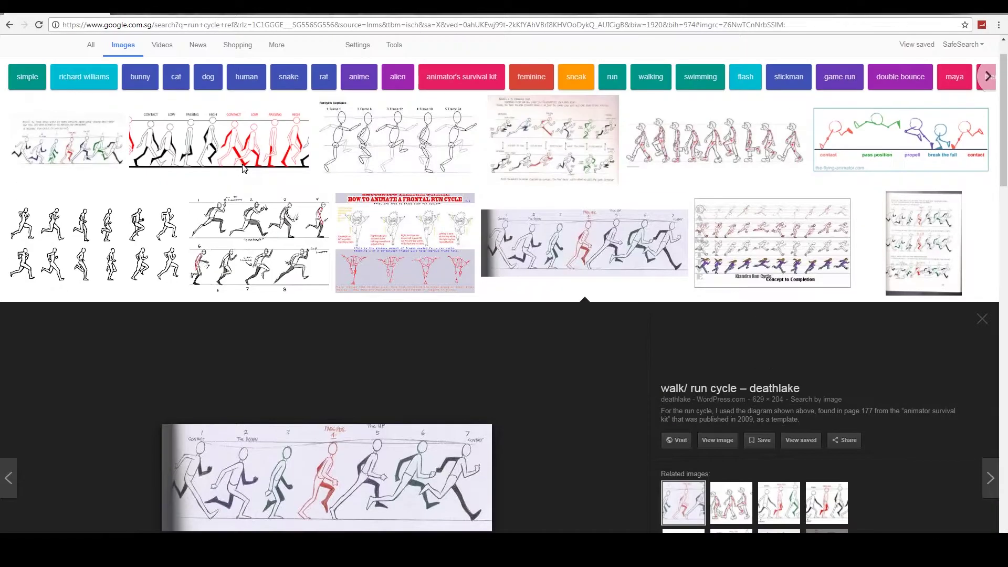
scroll(265, 266, down, 1)
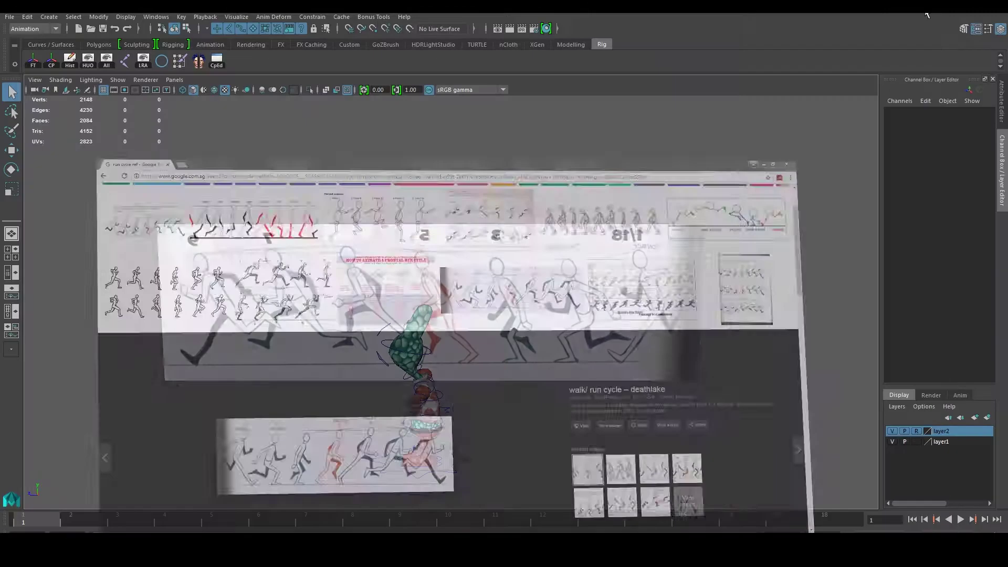
Frame the character in the viewport and select the left foot control for moving
scroll(509, 230, up, 2)
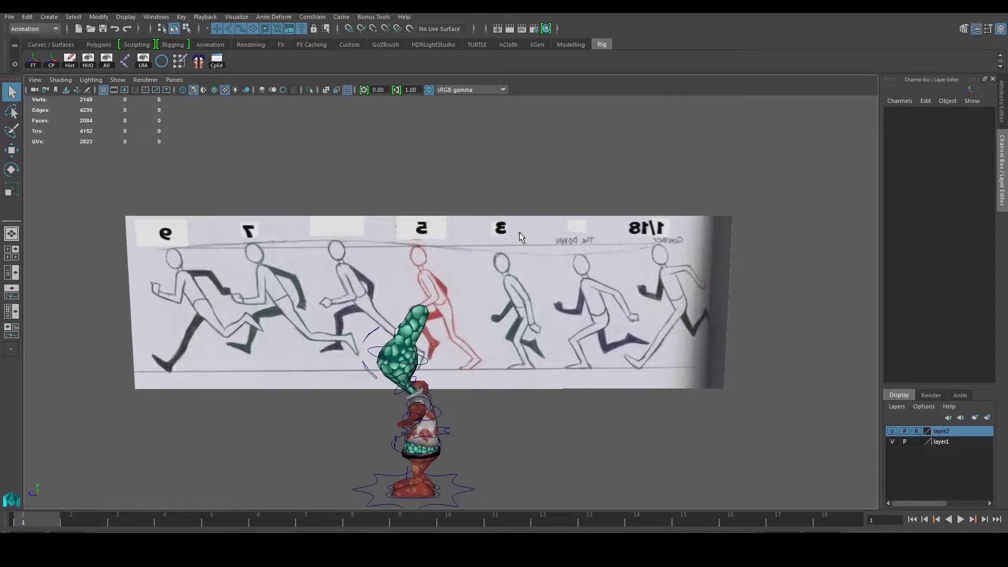
alt+drag(601, 257, 605, 246)
alt+drag(482, 241, 581, 259)
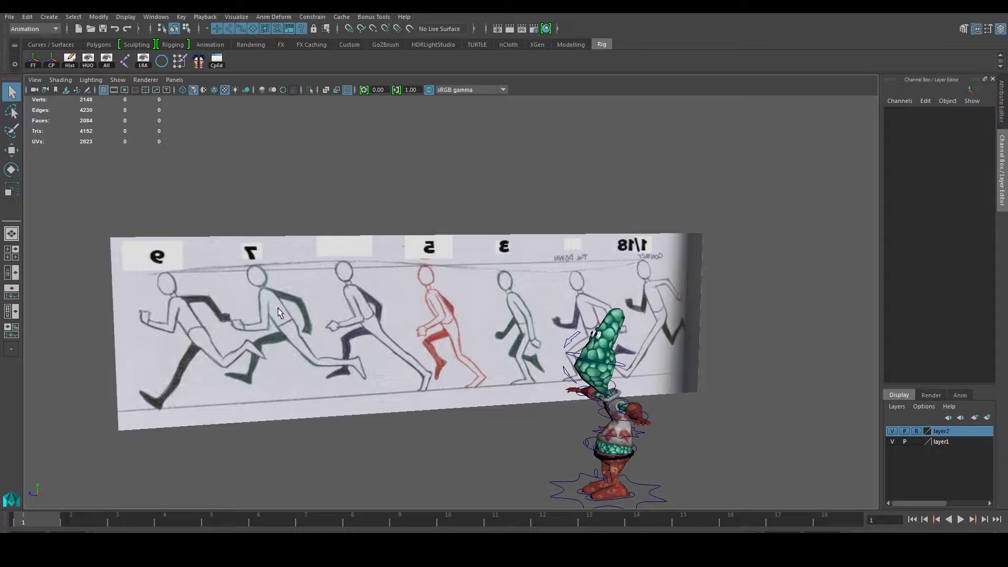
alt+middle_drag(584, 348, 498, 311)
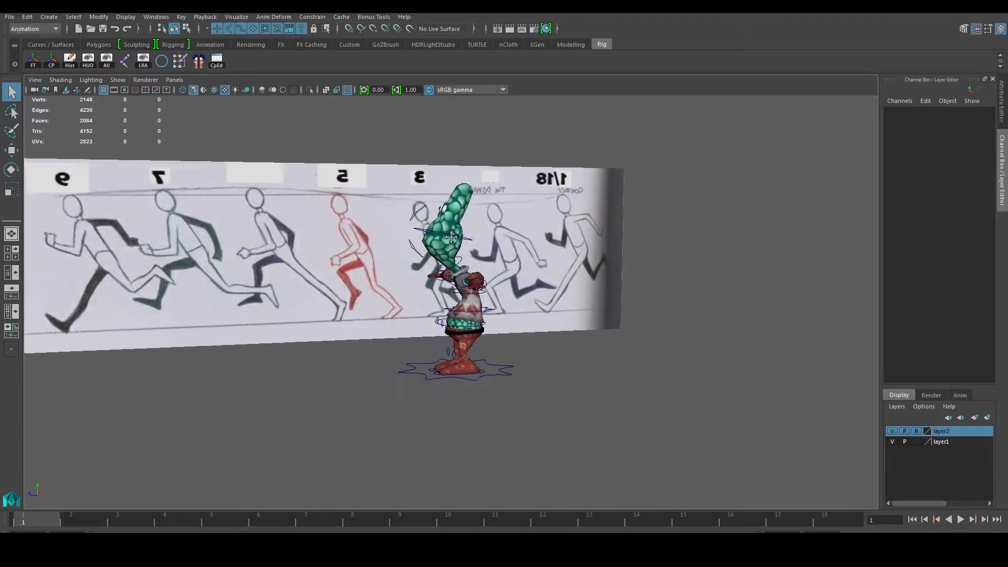
scroll(498, 310, up, 3)
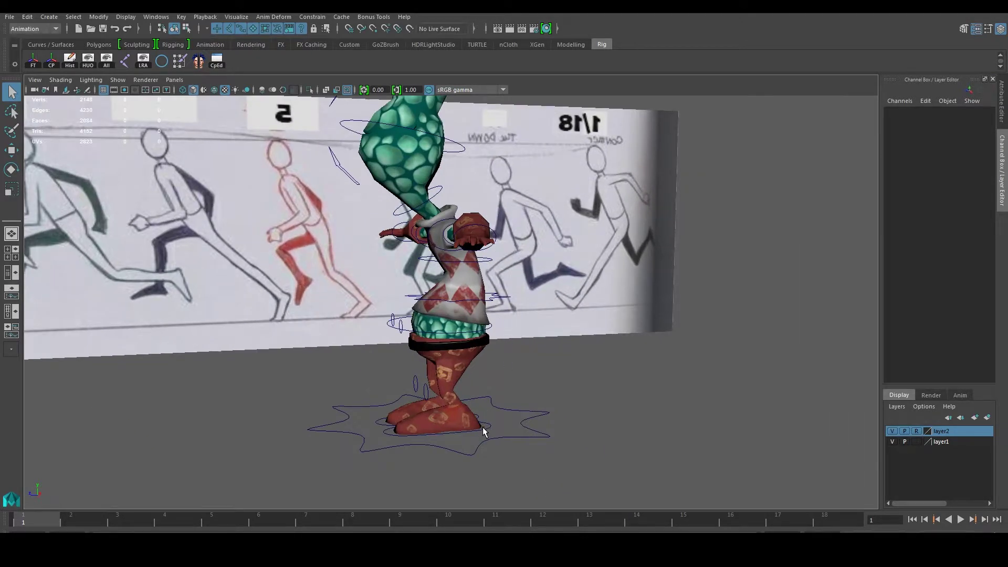
click(483, 431)
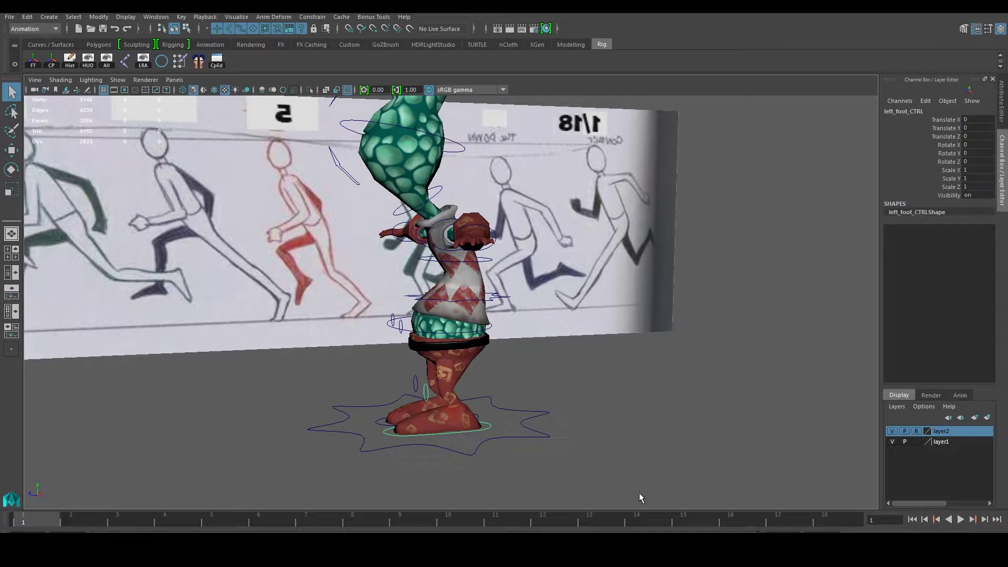
key(w)
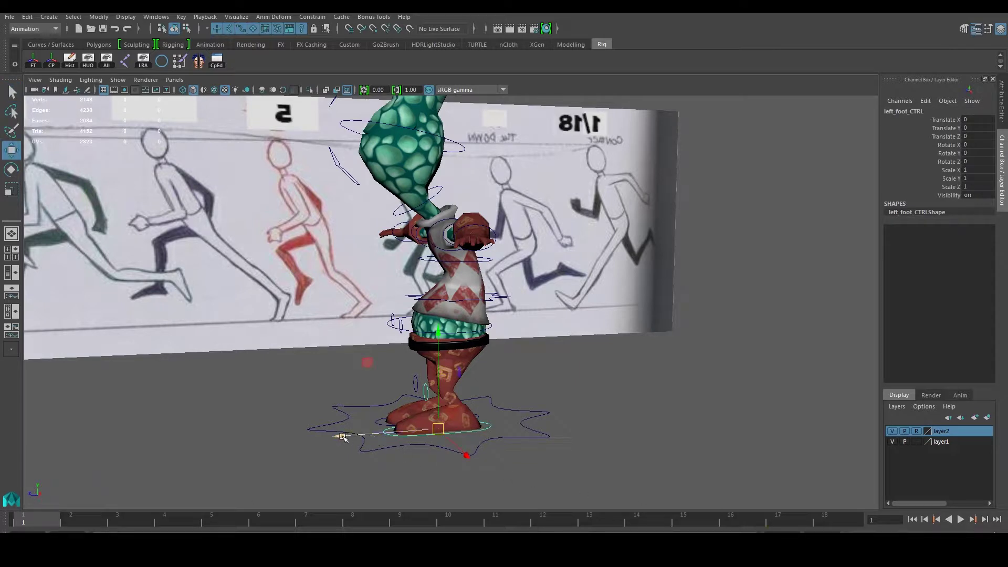
Slide the left foot control forward and tilt it back on X
drag(348, 447, 297, 443)
key(e)
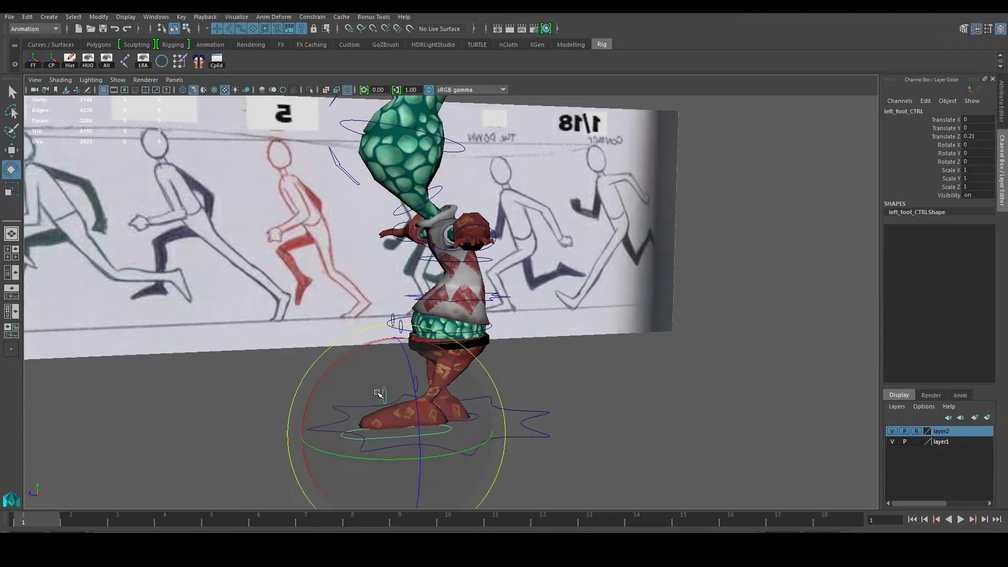
mouse_move(334, 363)
mouse_down()
mouse_move(398, 344)
mouse_move(314, 412)
mouse_move(258, 394)
mouse_up()
key(w)
drag(370, 354, 382, 373)
Lift the right foot control up and behind, rotated about 98° on X
click(438, 428)
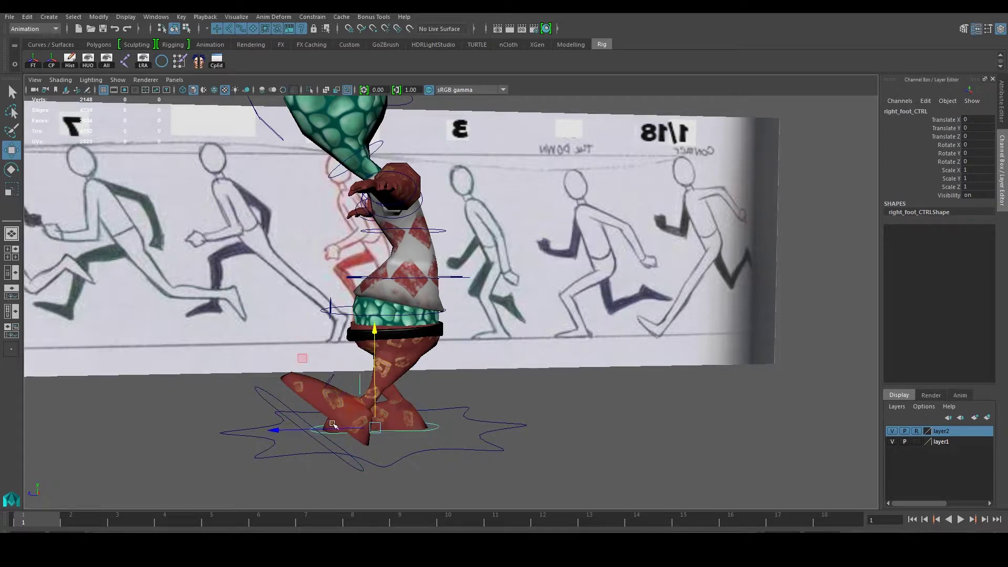
drag(336, 429, 374, 432)
key(e)
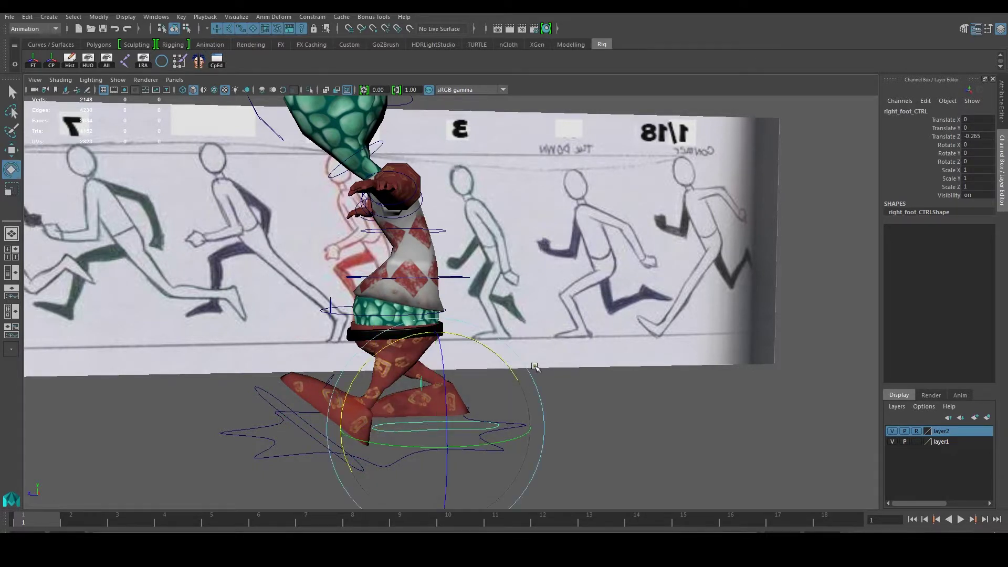
mouse_move(522, 377)
mouse_down()
mouse_move(361, 362)
mouse_move(365, 371)
mouse_up()
key(w)
mouse_move(441, 456)
mouse_down()
mouse_move(451, 409)
mouse_move(368, 387)
mouse_up()
mouse_move(480, 431)
mouse_down()
mouse_move(480, 443)
mouse_move(365, 338)
mouse_move(316, 355)
mouse_move(331, 320)
mouse_up()
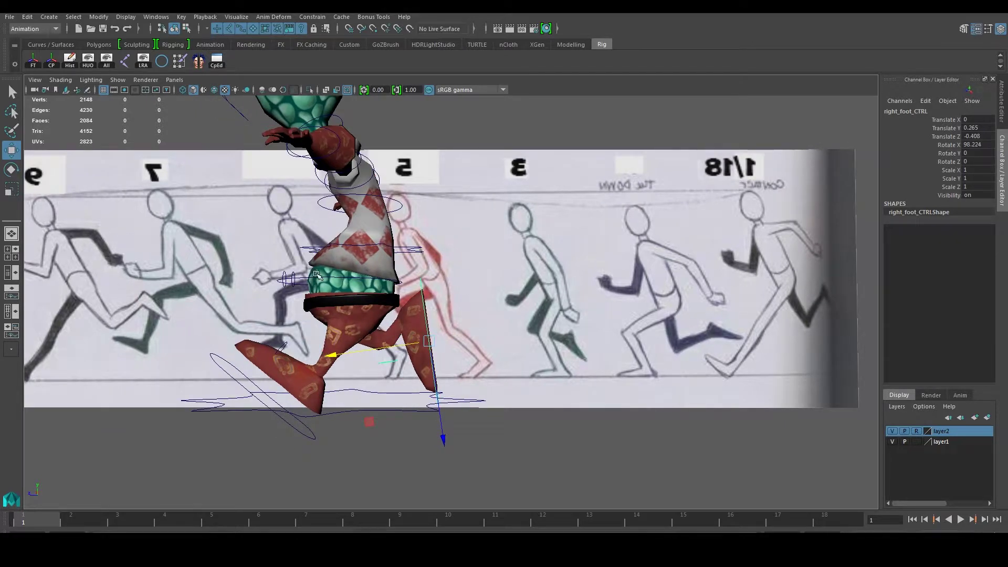
click(339, 294)
mouse_move(339, 294)
alt+right_down()
mouse_move(344, 307)
mouse_move(277, 318)
alt+right_up()
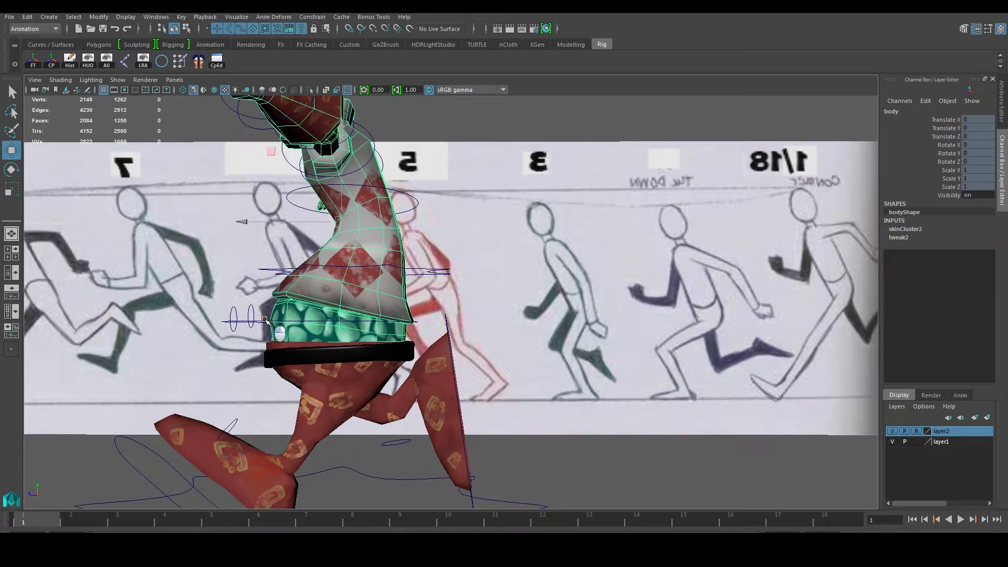
Rotate Belly_CTRL to tilt the upper body about 17° on X
click(268, 319)
key(e)
mouse_move(390, 316)
mouse_down()
mouse_move(383, 259)
mouse_move(343, 258)
mouse_up()
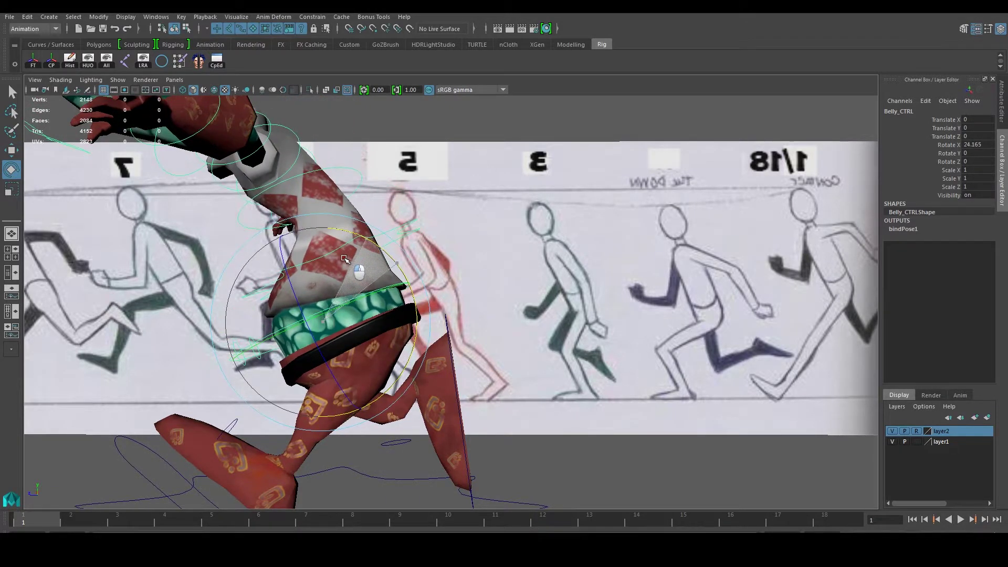
scroll(470, 288, down, 2)
scroll(470, 288, down, 2)
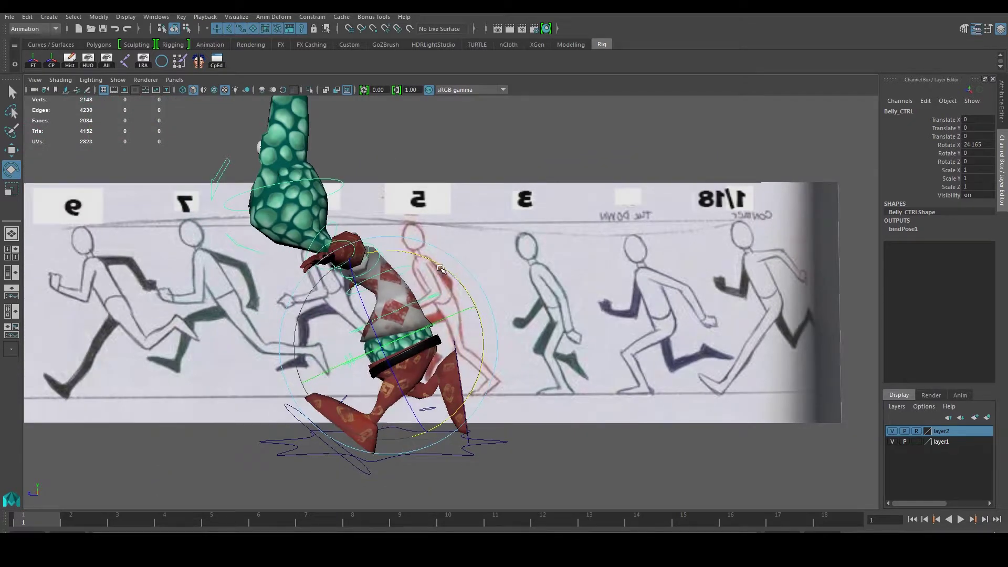
drag(442, 276, 450, 275)
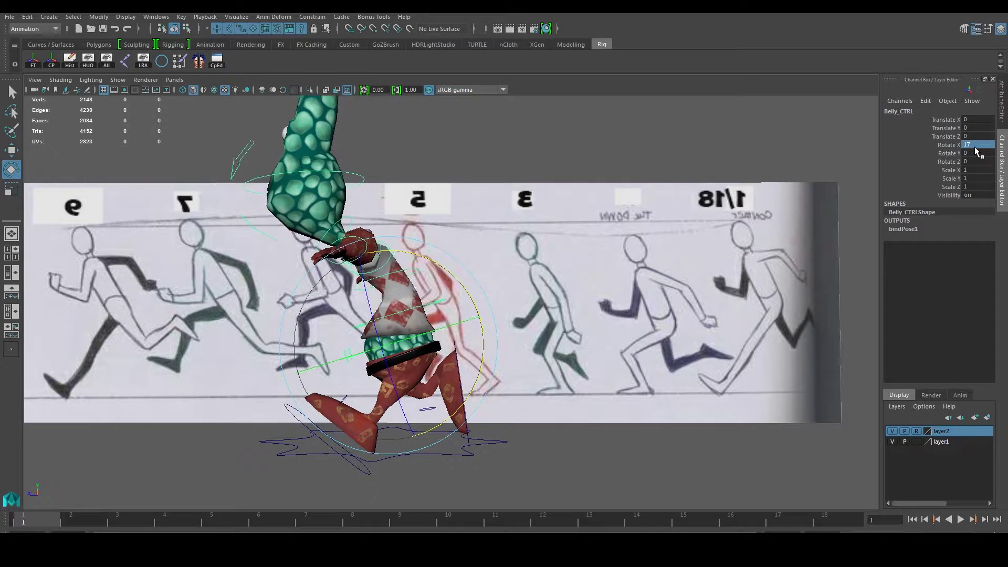
Clear the selection and select the character's master control
click(703, 407)
mouse_move(512, 441)
alt+mouse_down()
mouse_move(482, 428)
mouse_move(493, 435)
alt+mouse_up()
click(504, 449)
scroll(509, 423, up, 5)
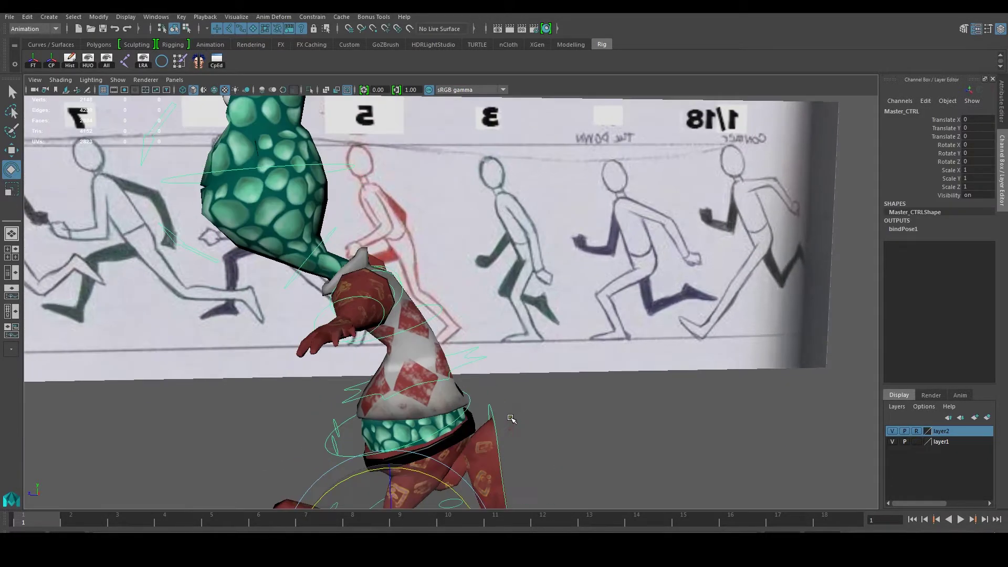
Round the right foot to Translate Y 0.26, Translate Z -0.4, Rotate X 98.2
click(499, 412)
mouse_move(614, 377)
alt+middle_down()
mouse_move(588, 341)
mouse_move(546, 348)
alt+middle_up()
scroll(546, 348, up, 3)
double_click(982, 129)
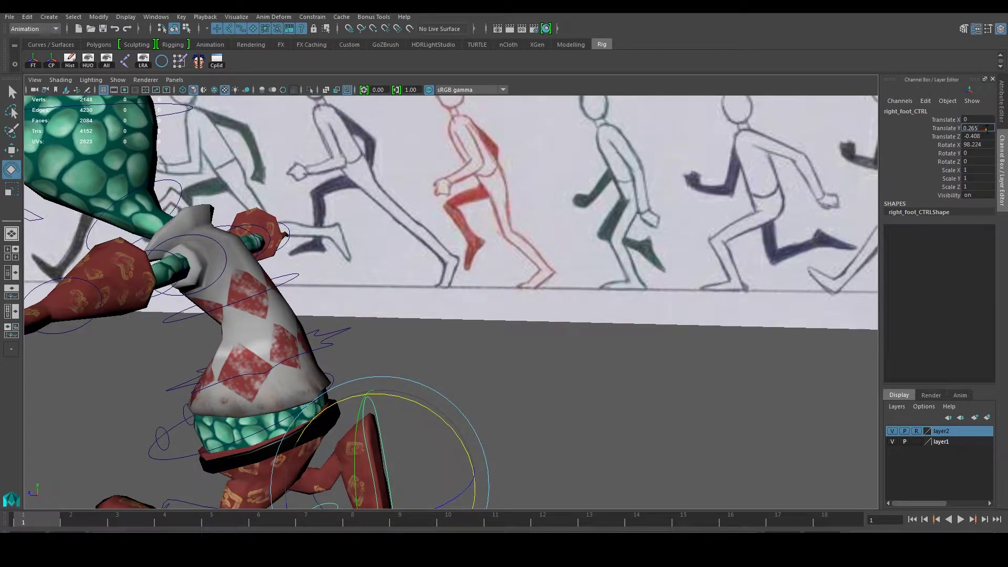
key(Return)
double_click(992, 136)
key(Return)
double_click(988, 145)
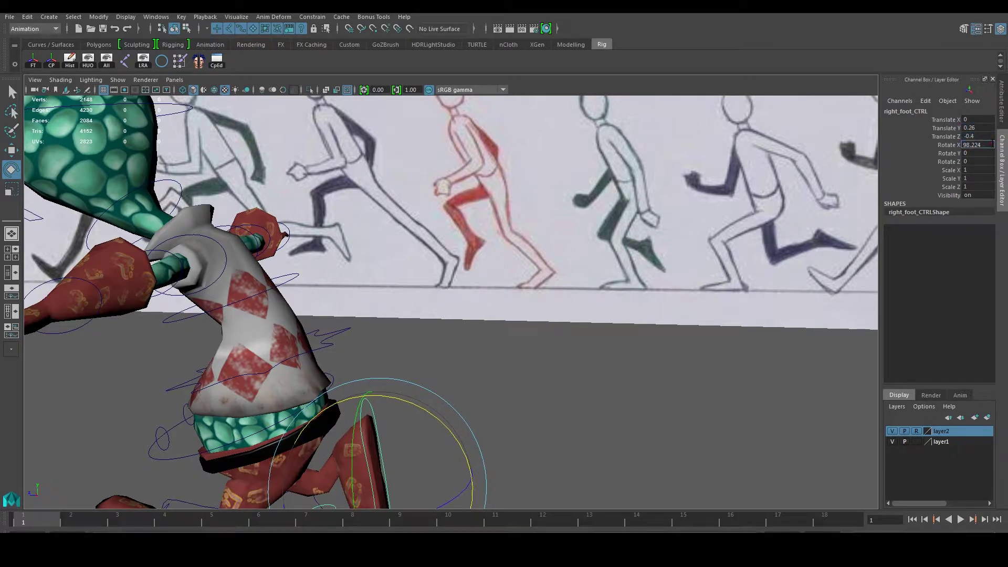
text(98.2)
key(Return)
Round the left foot to Translate Y 0.04, Translate Z 0.3, Rotate X -39.1
alt+drag(525, 341, 386, 429)
click(385, 428)
click(981, 128)
double_click(986, 128)
key(Return)
double_click(990, 137)
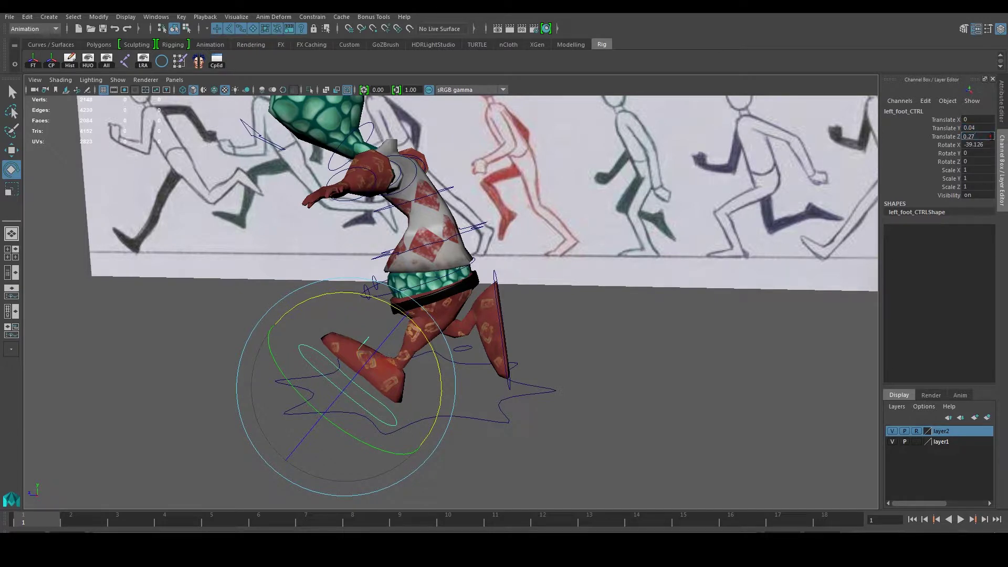
text(0.3)
key(Return)
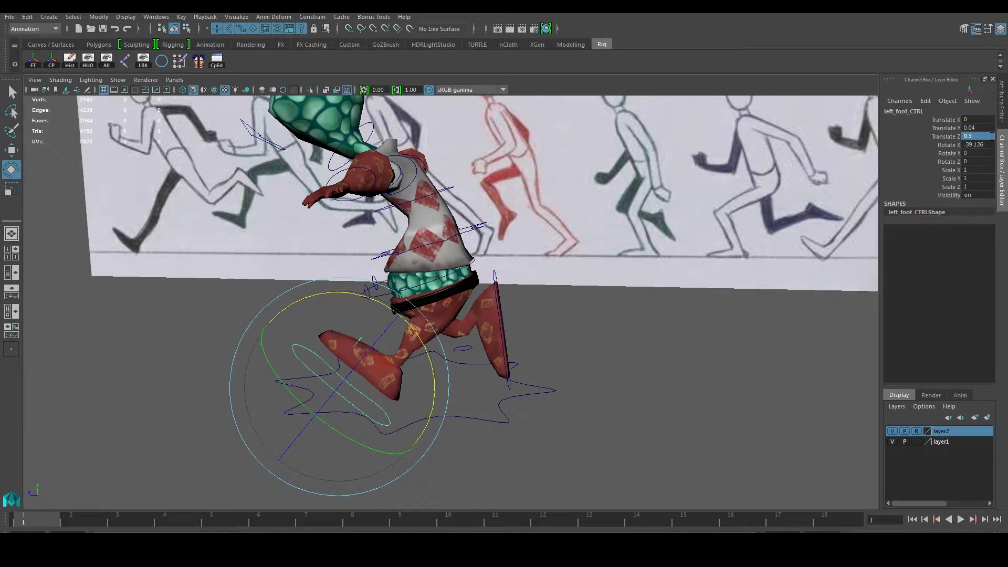
double_click(988, 145)
key(Return)
Key both the left and right foot controls on frame 1
click(612, 353)
alt+drag(601, 354, 578, 352)
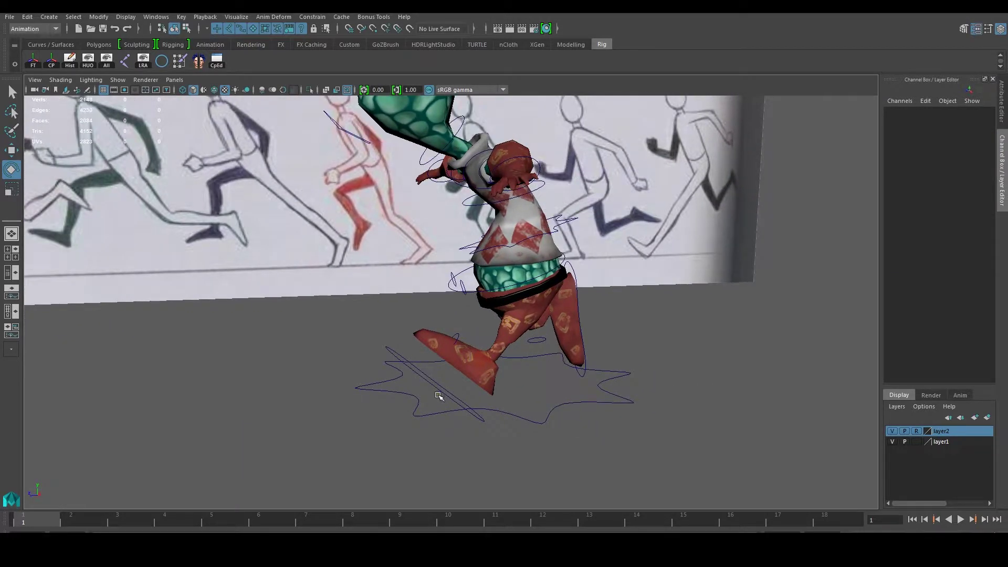
click(437, 391)
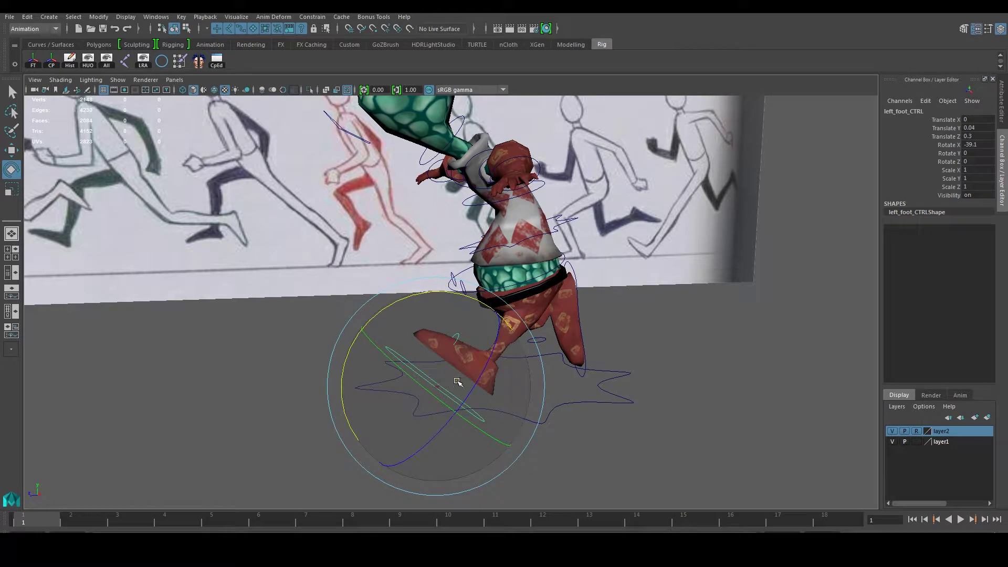
key(s)
click(589, 365)
key(s)
mouse_move(589, 366)
alt+mouse_down()
mouse_move(724, 306)
mouse_move(728, 359)
mouse_move(677, 412)
mouse_move(635, 376)
mouse_move(614, 428)
alt+mouse_up()
scroll(614, 426, down, 2)
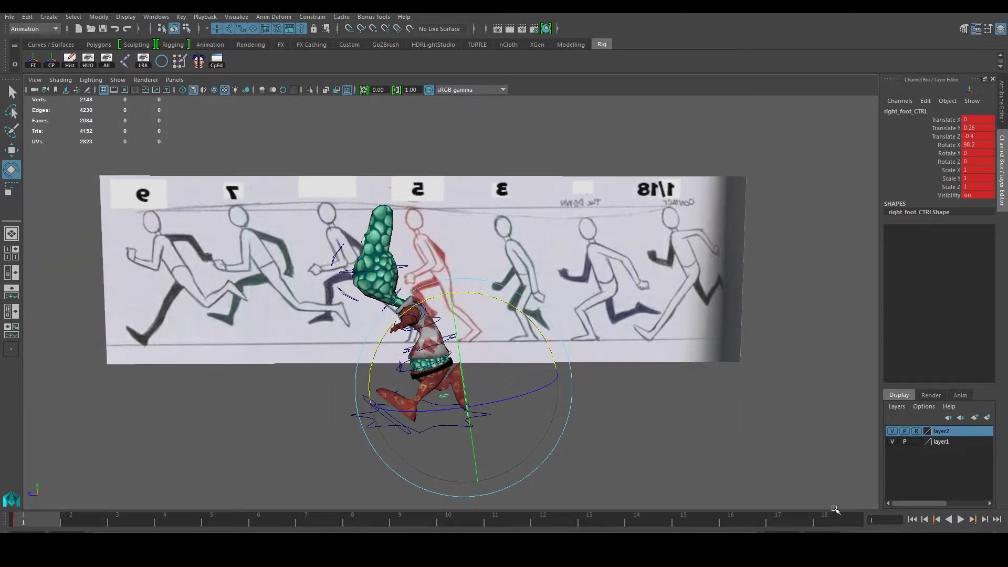
Key the left foot control's pose on frame 18
click(824, 524)
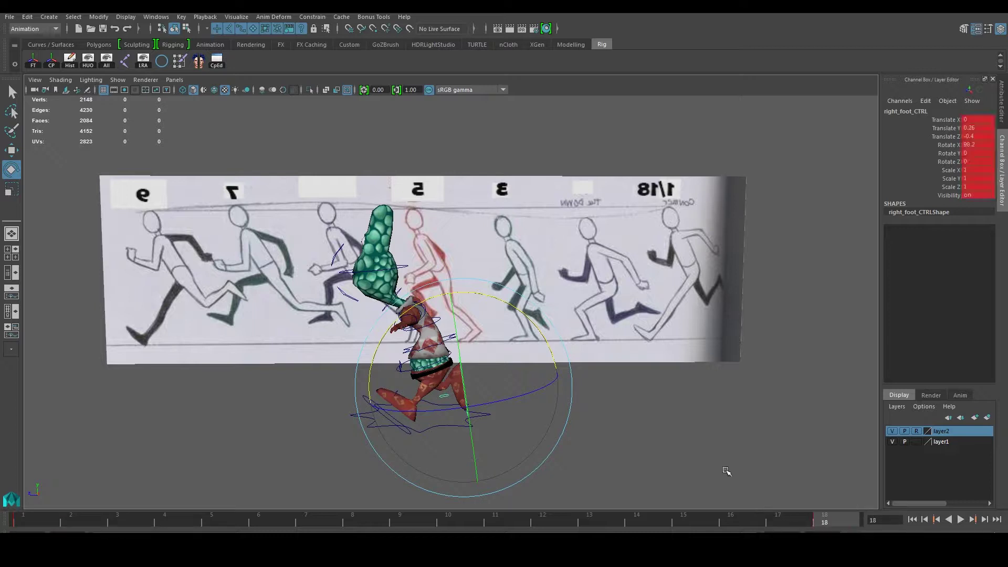
click(690, 428)
click(402, 426)
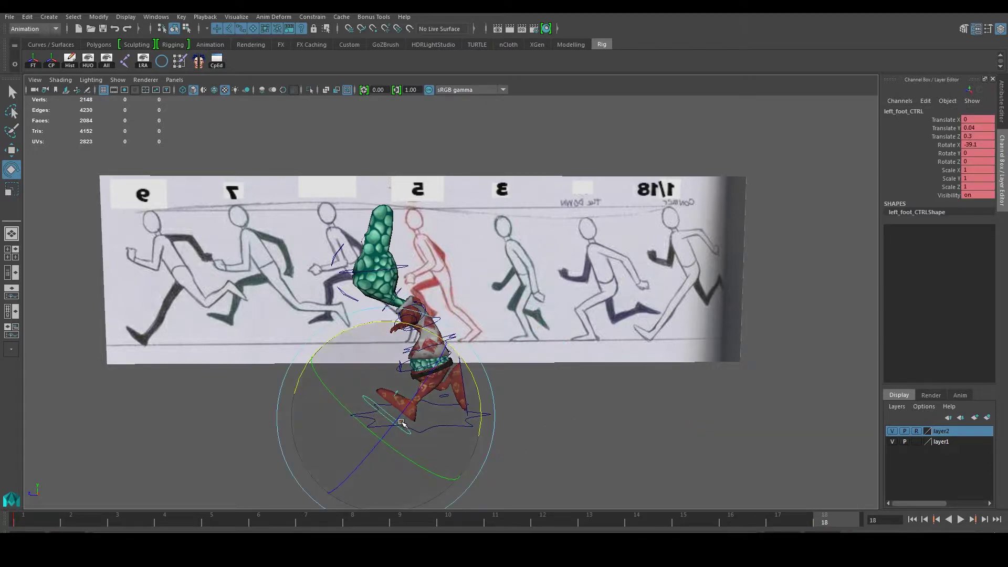
key(s)
scroll(762, 414, up, 1)
alt+drag(571, 419, 569, 441)
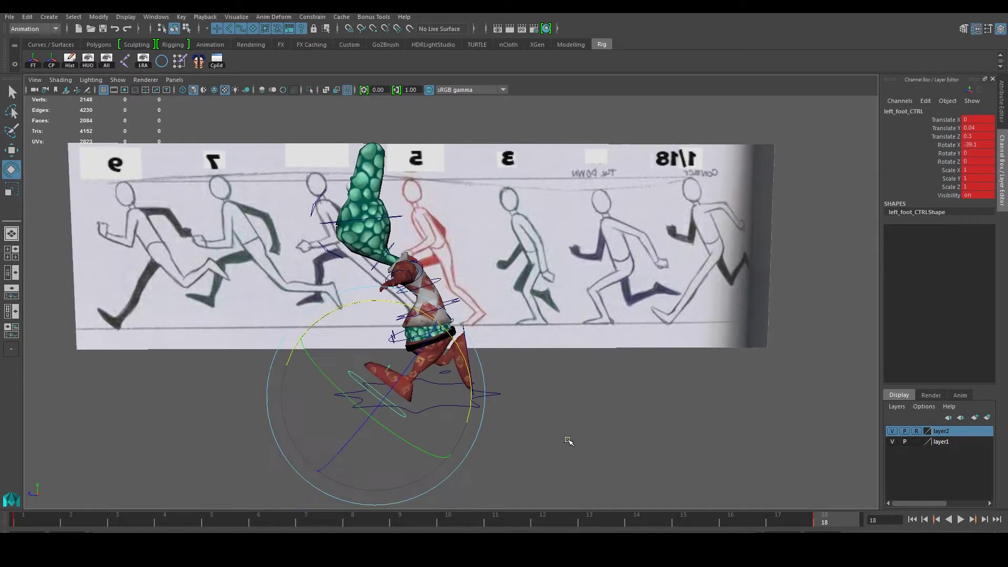
Go to frame 9 and select the right foot control
click(421, 521)
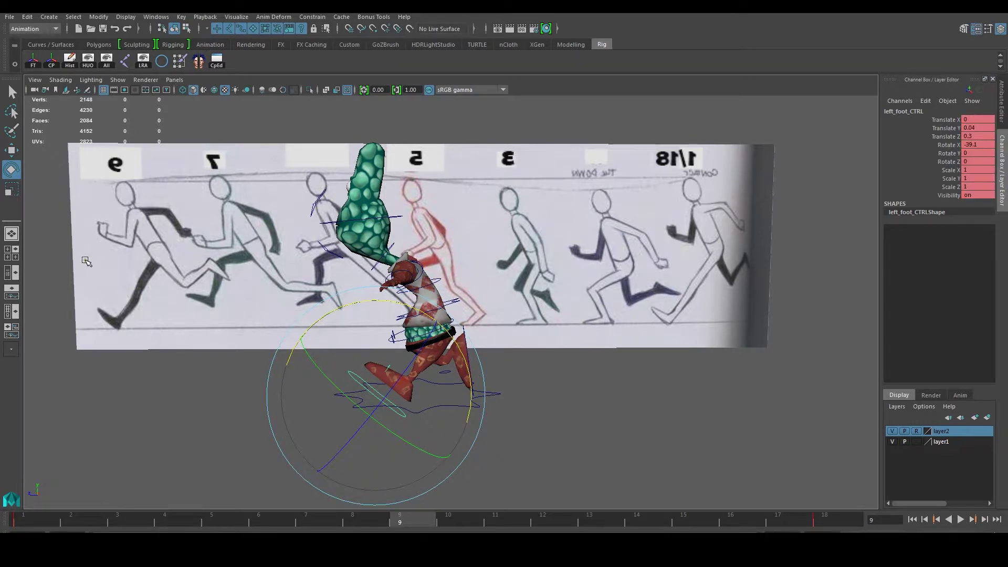
scroll(420, 323, up, 2)
alt+middle_drag(485, 337, 486, 299)
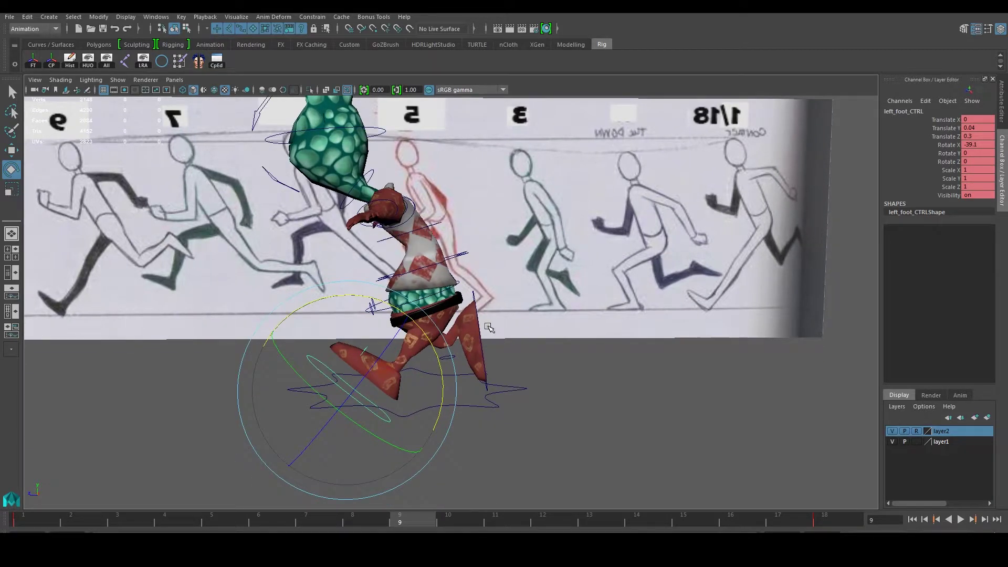
click(485, 386)
scroll(521, 360, up, 1)
scroll(603, 352, up, 1)
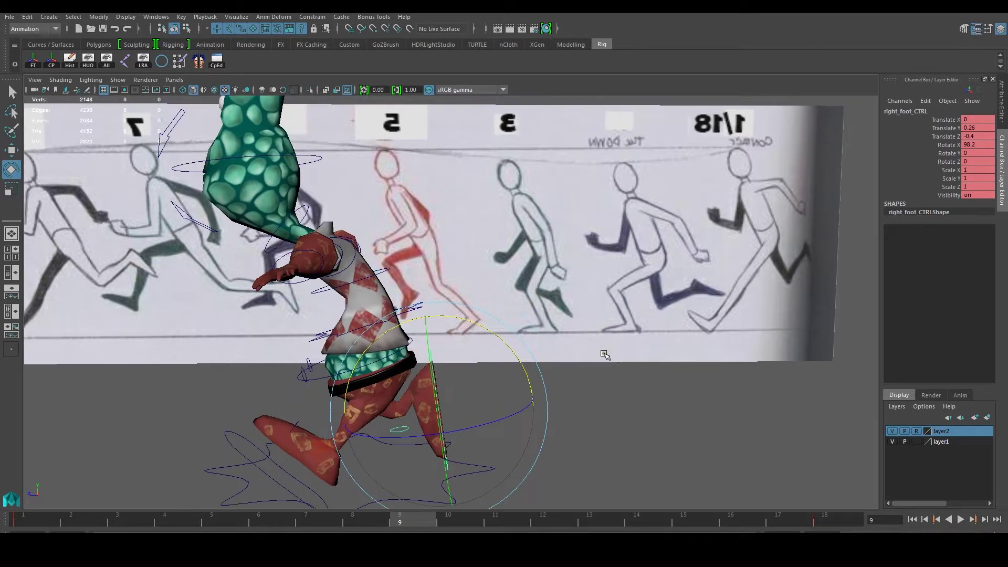
Screenshot the right foot's frame-9 values into Paint, then return to Maya
key(Print)
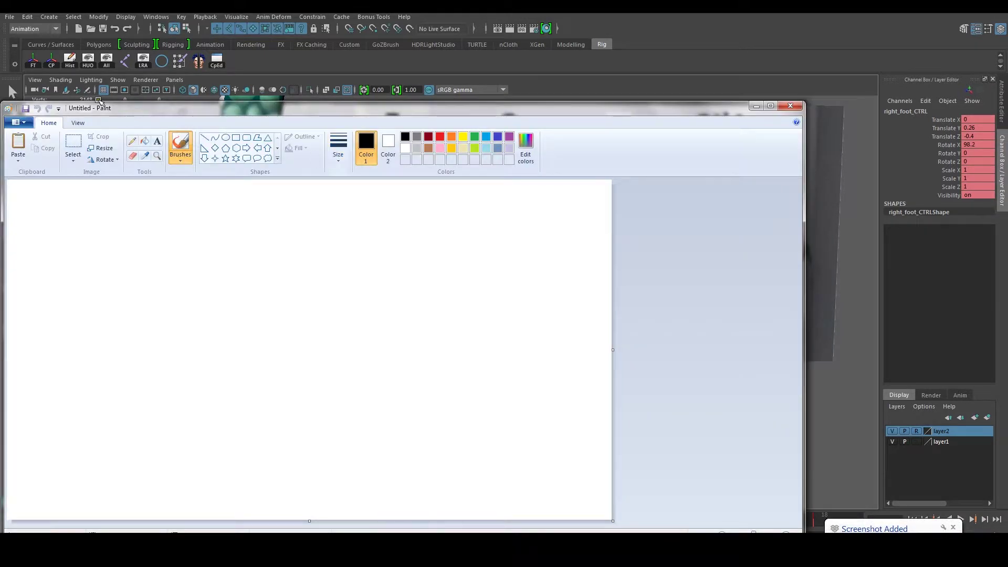
click(18, 143)
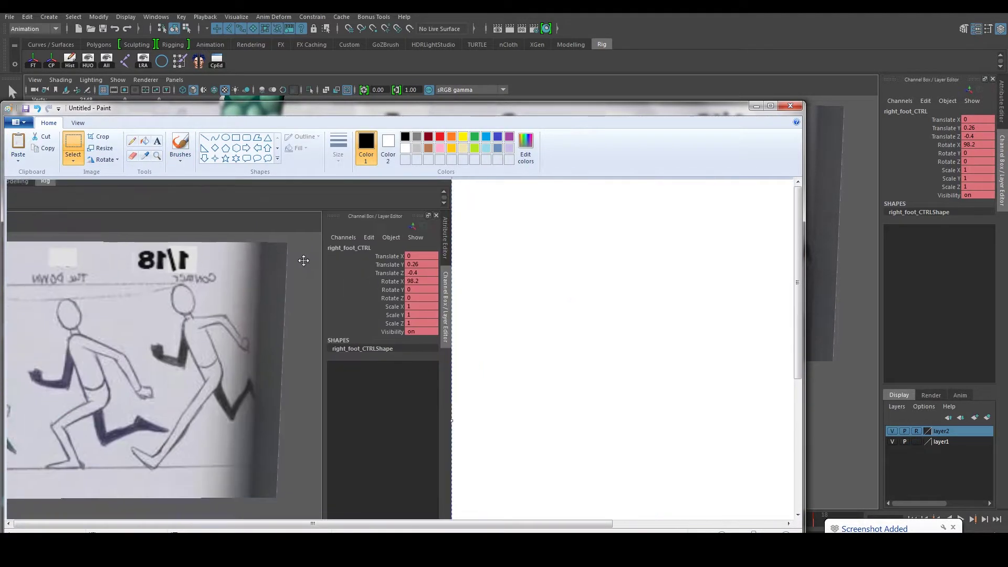
drag(303, 260, 212, 261)
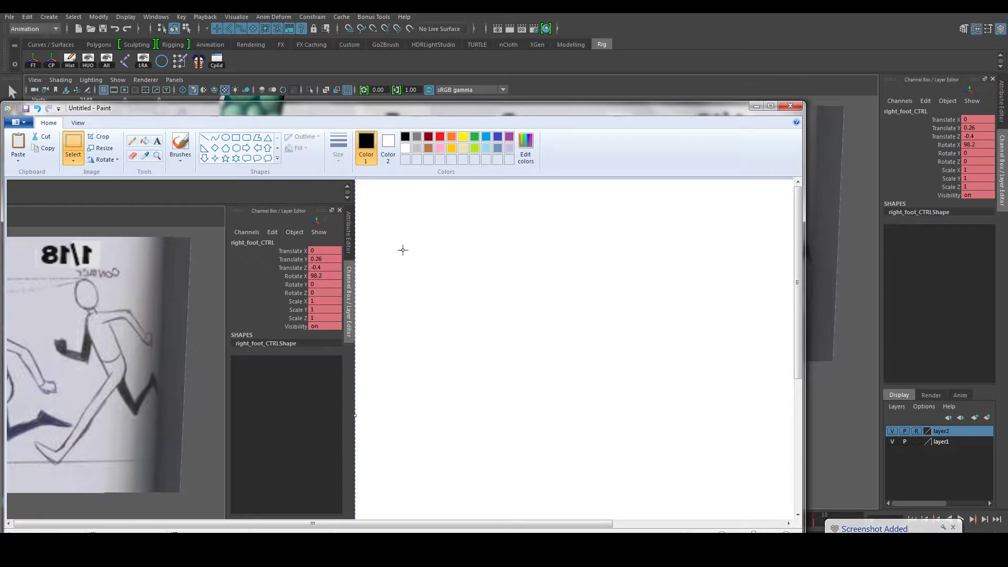
click(755, 106)
alt+drag(602, 293, 665, 346)
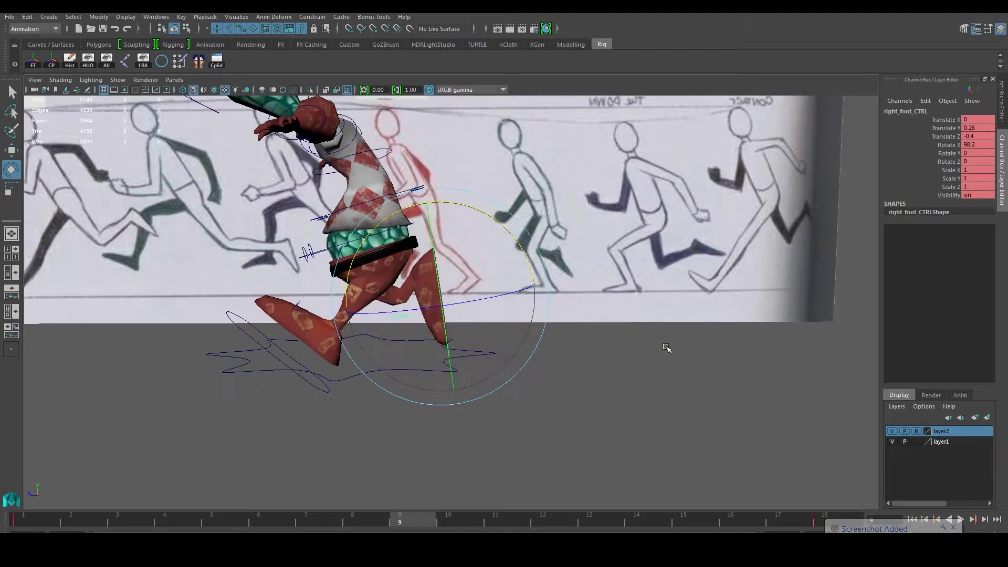
Copy the left foot's Translate Y 0.04 onto the right foot control
alt+middle_drag(665, 346, 680, 359)
mouse_move(479, 390)
alt+mouse_down()
mouse_move(487, 396)
mouse_move(472, 381)
alt+mouse_up()
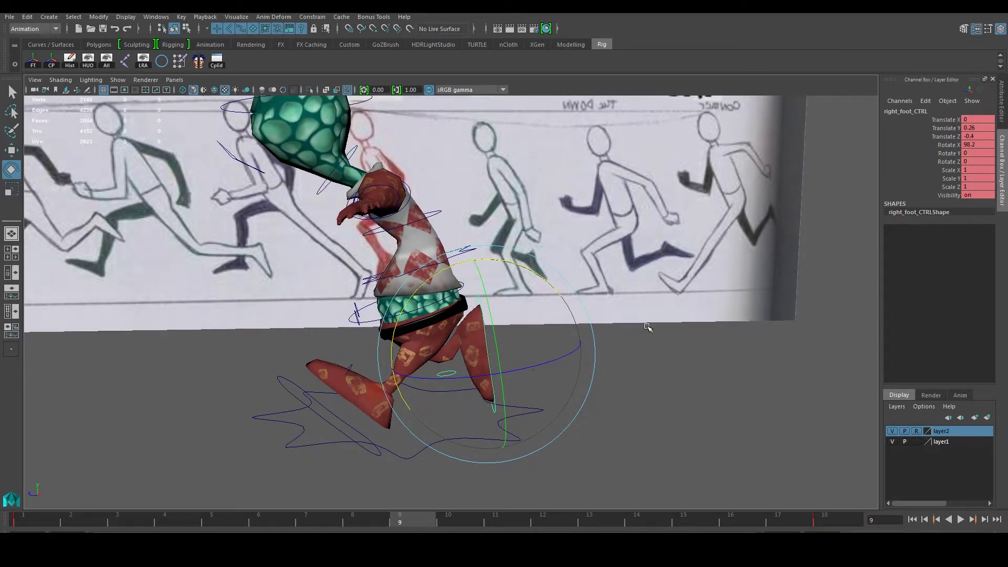
alt+drag(648, 328, 656, 332)
click(349, 443)
double_click(980, 128)
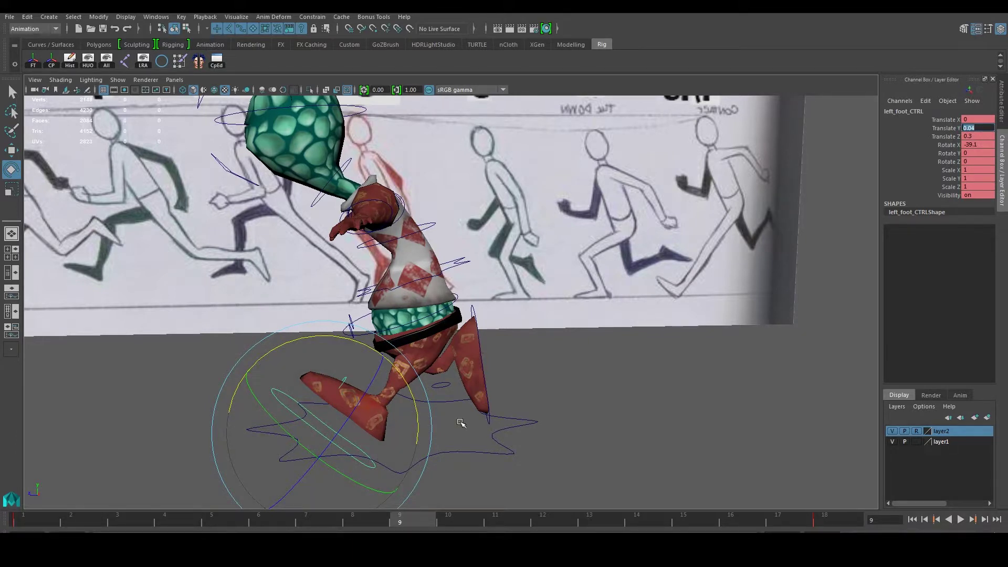
click(492, 423)
double_click(979, 128)
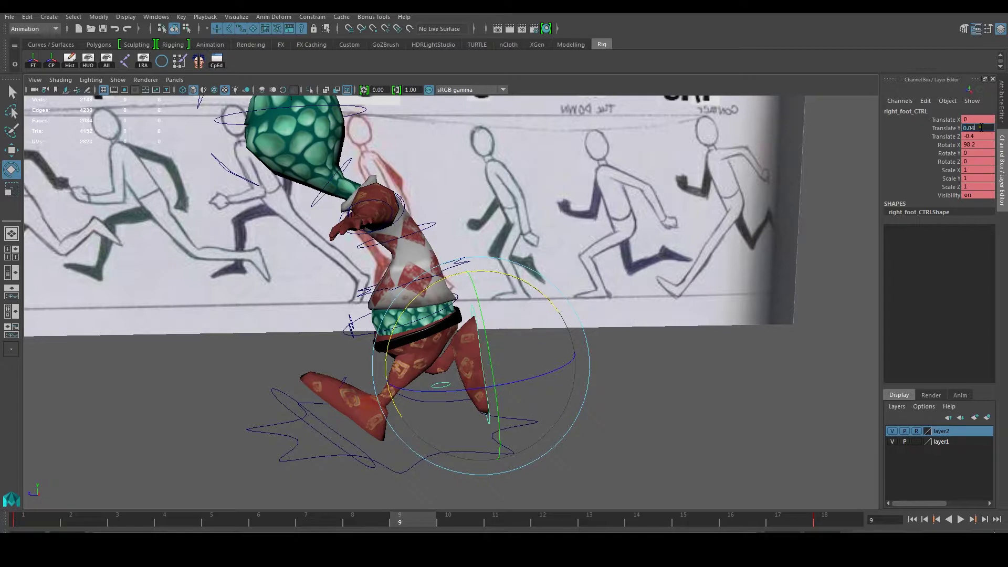
key(Return)
Copy the left foot's Translate Z 0.3 onto the right foot control
click(744, 333)
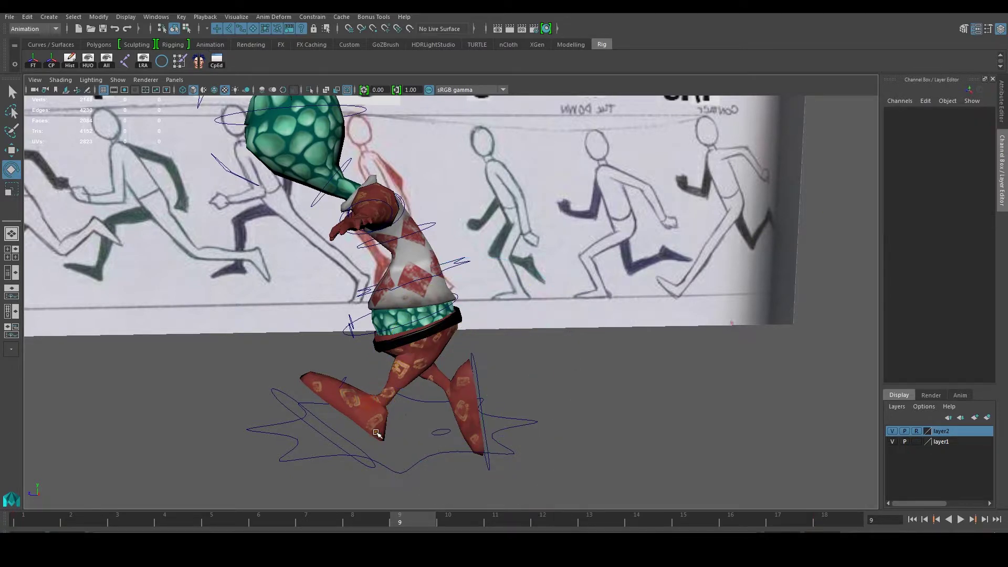
click(351, 443)
double_click(977, 137)
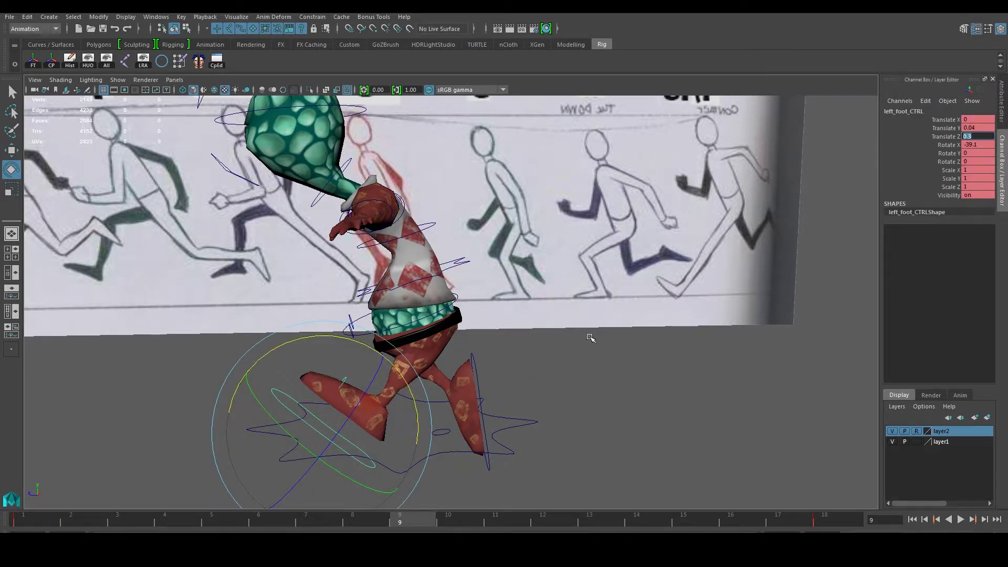
click(590, 337)
click(486, 365)
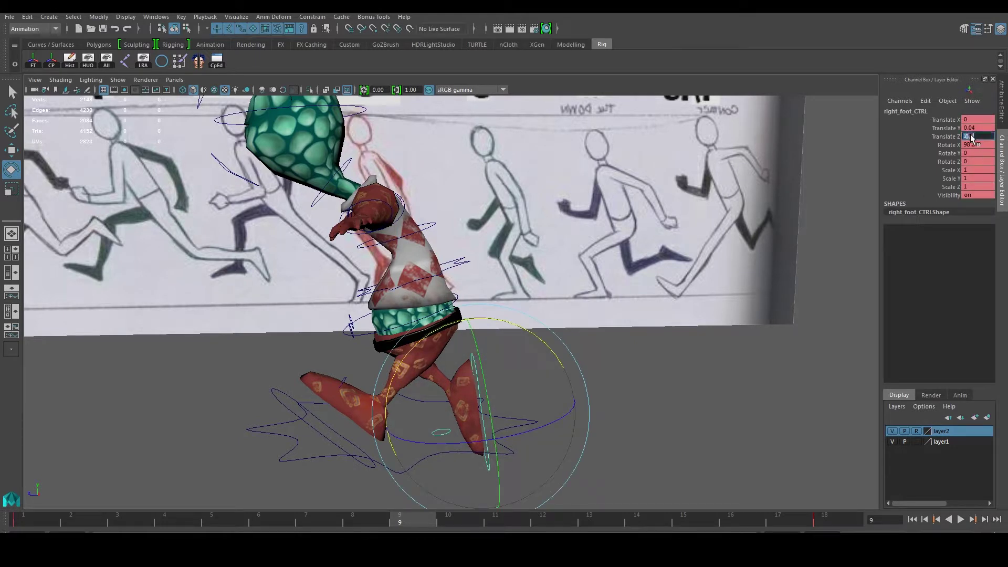
key(Return)
Copy the left foot's Rotate X -39.1 onto the right foot control
click(551, 411)
click(351, 442)
double_click(986, 145)
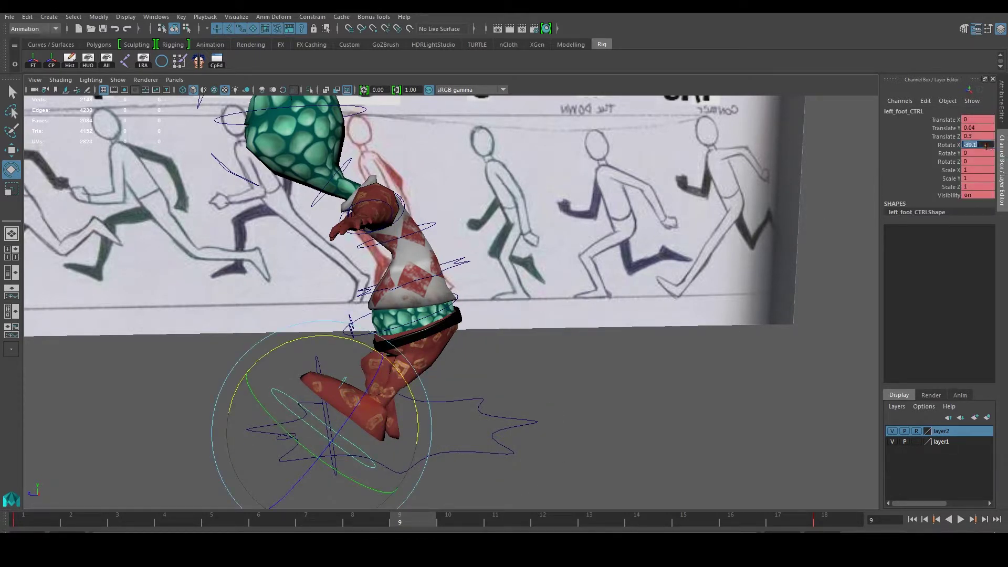
click(617, 333)
click(321, 360)
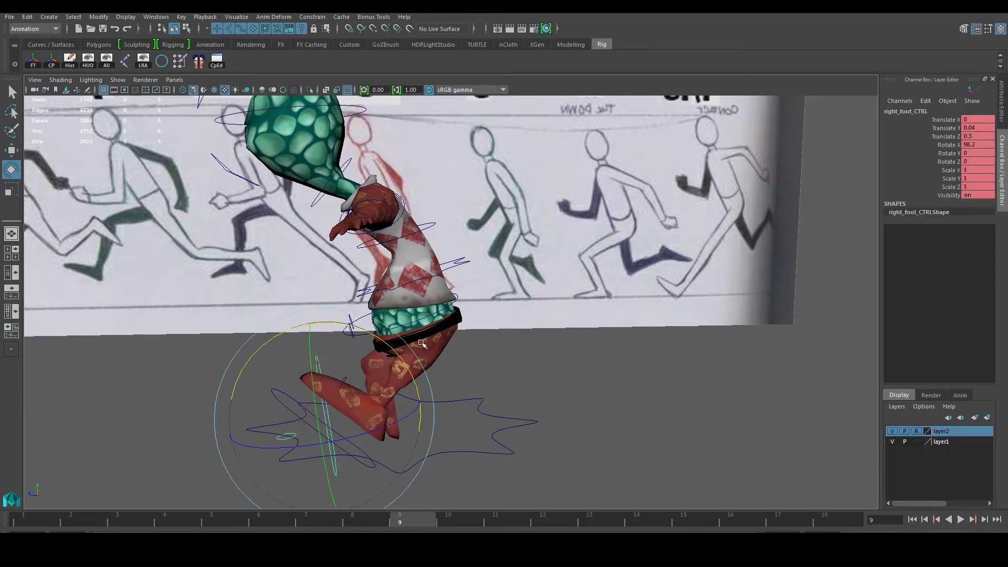
double_click(987, 146)
text(-39.1)
key(Return)
Orbit to a front view and select the left foot control
alt+drag(565, 333, 624, 348)
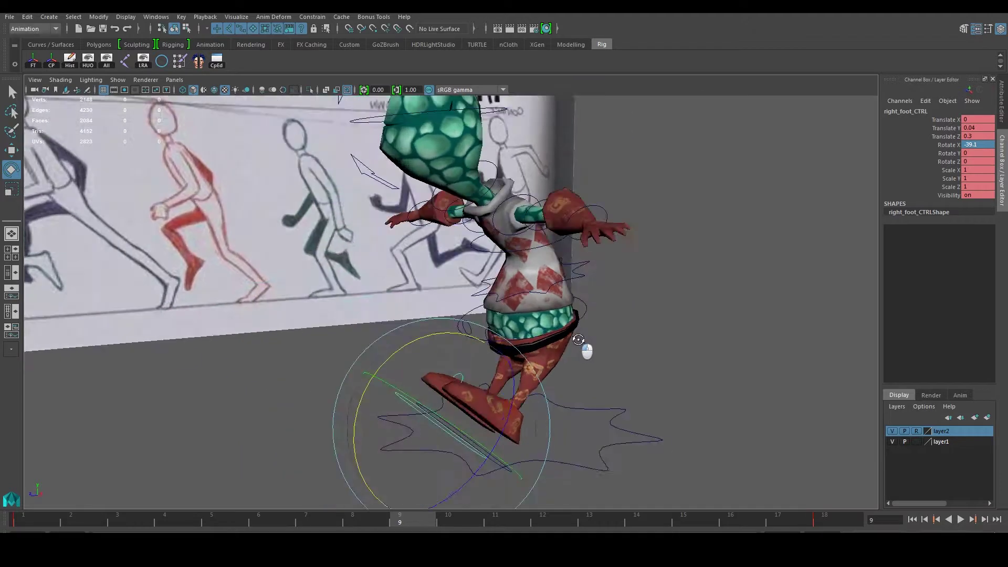
scroll(624, 347, up, 3)
mouse_move(490, 404)
alt+mouse_down()
mouse_move(525, 364)
mouse_move(471, 345)
alt+mouse_up()
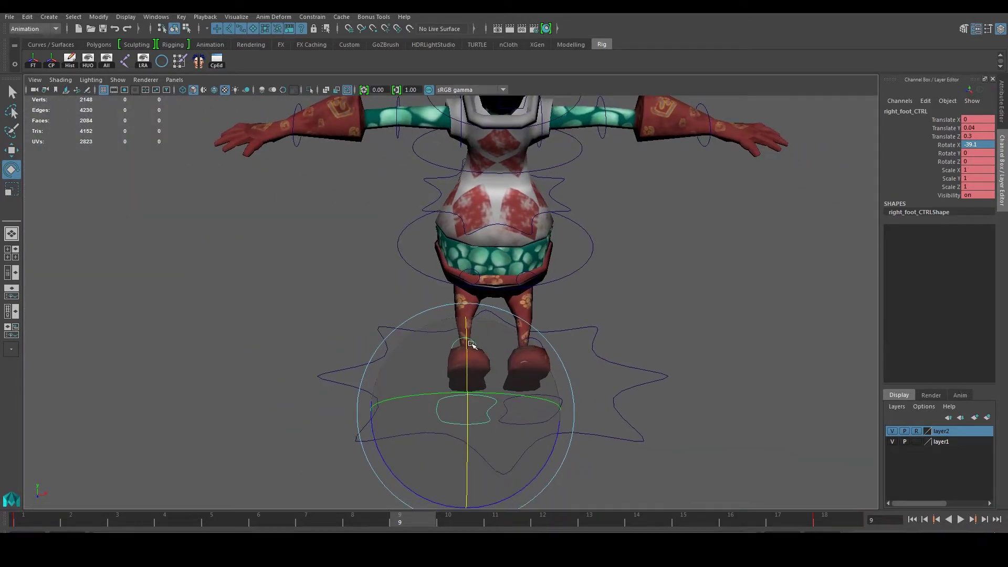
alt+drag(471, 345, 596, 376)
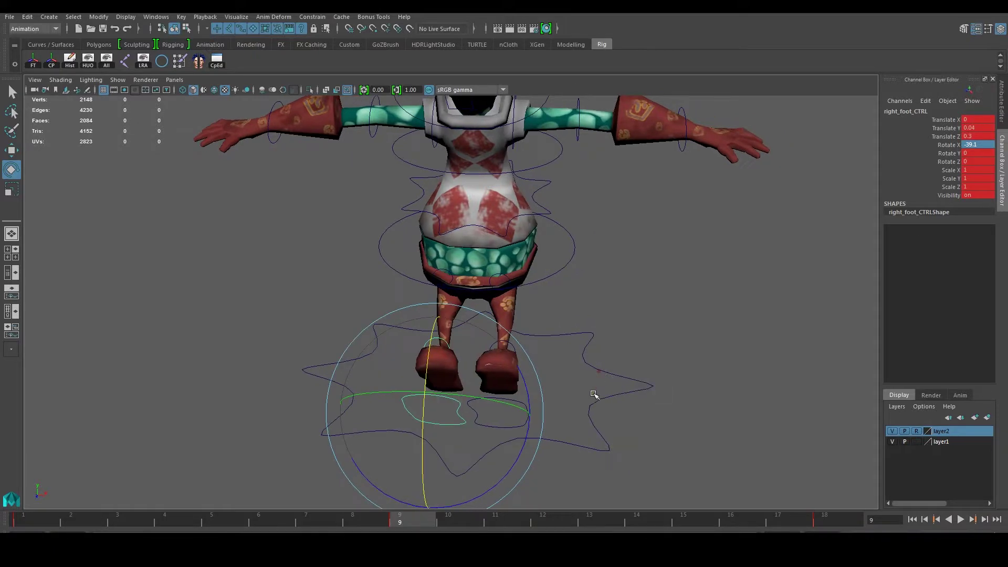
click(560, 406)
mouse_move(528, 407)
alt+mouse_down()
mouse_move(581, 405)
mouse_move(483, 493)
alt+mouse_up()
mouse_move(413, 488)
alt+mouse_down()
mouse_move(477, 367)
mouse_move(510, 366)
alt+mouse_up()
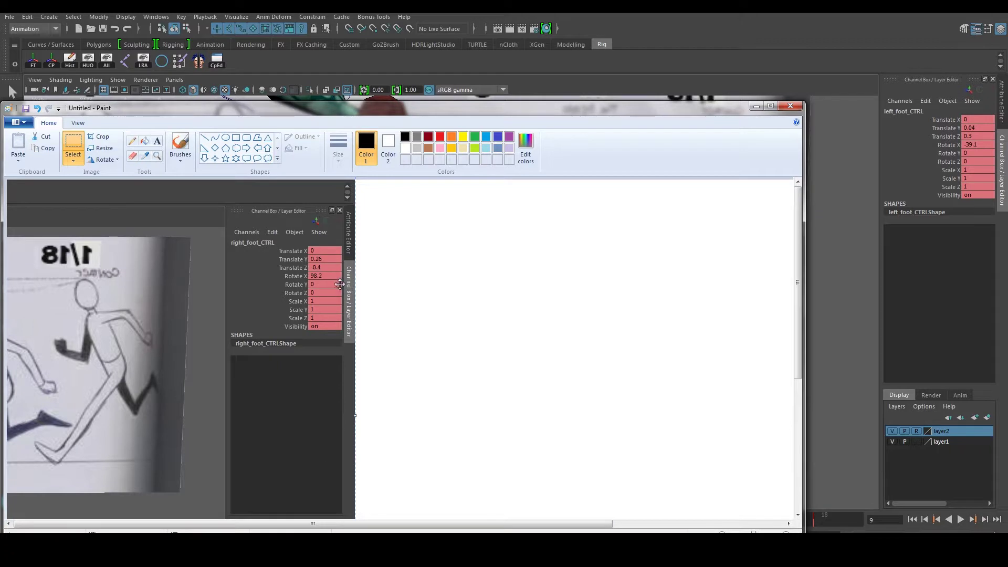
Set the left foot to Translate Y 0.26, Translate Z -0.4, Rotate X 98.2, then play the cycle
click(755, 106)
double_click(983, 128)
text(0.26)
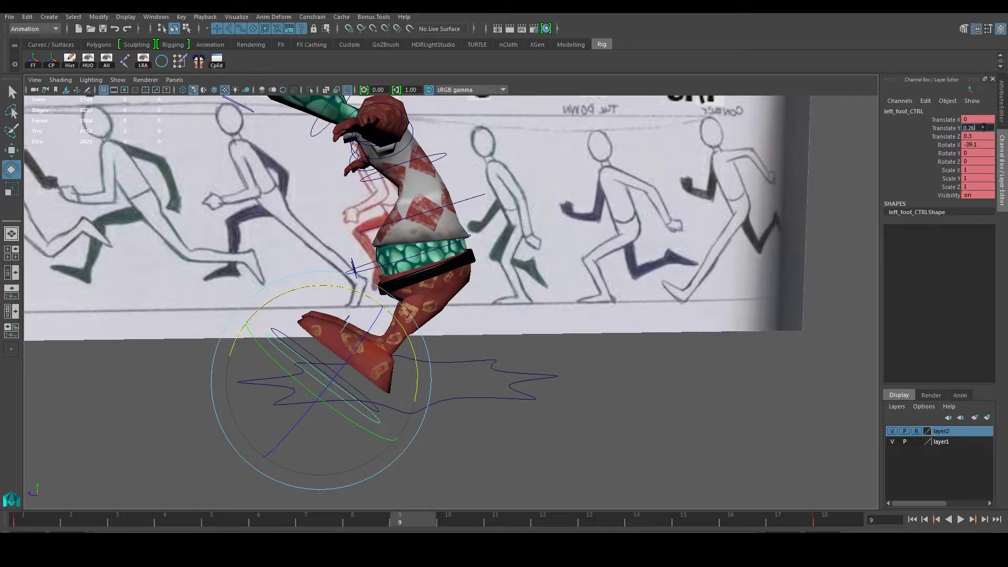
click(978, 135)
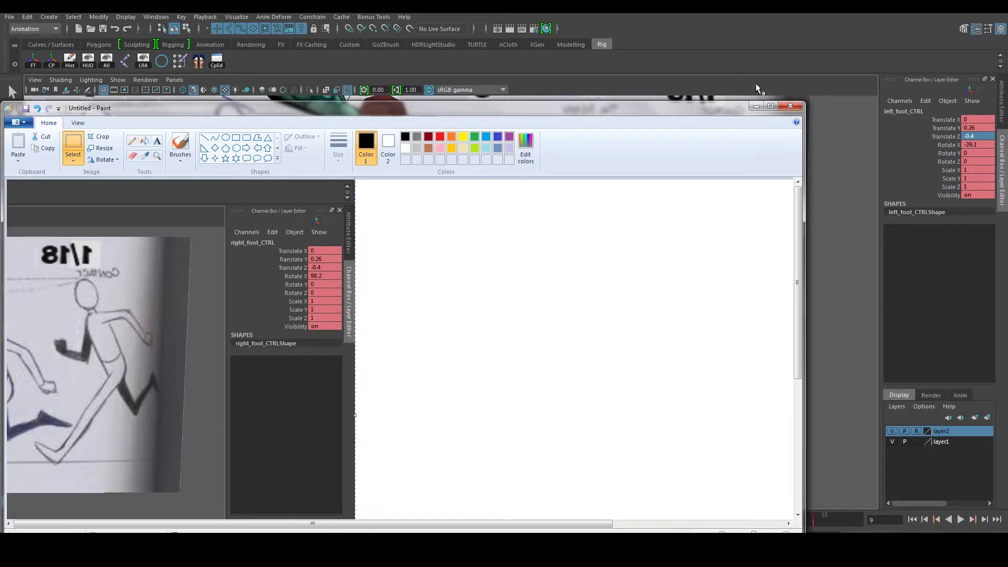
click(754, 106)
double_click(969, 144)
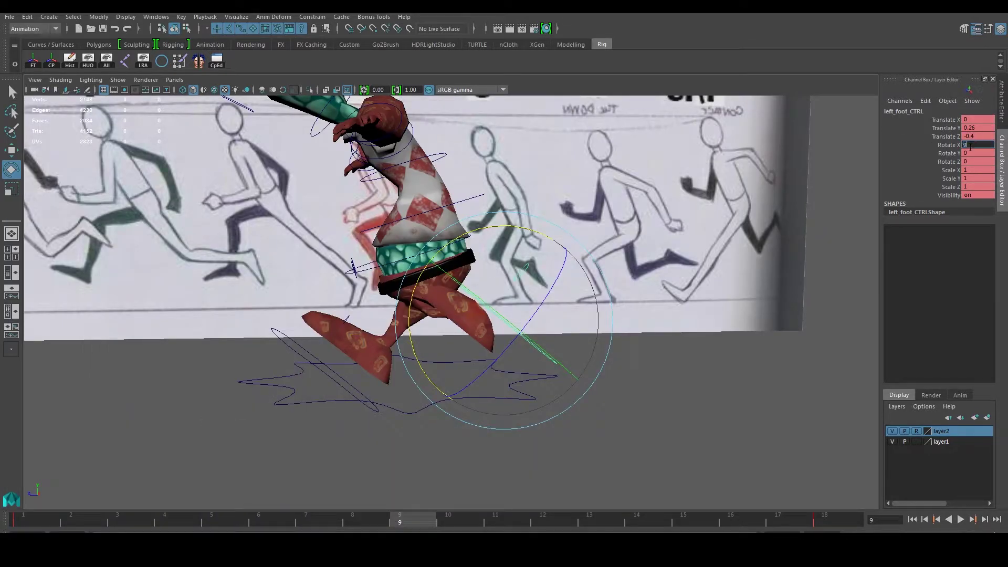
text(8.2)
key(Return)
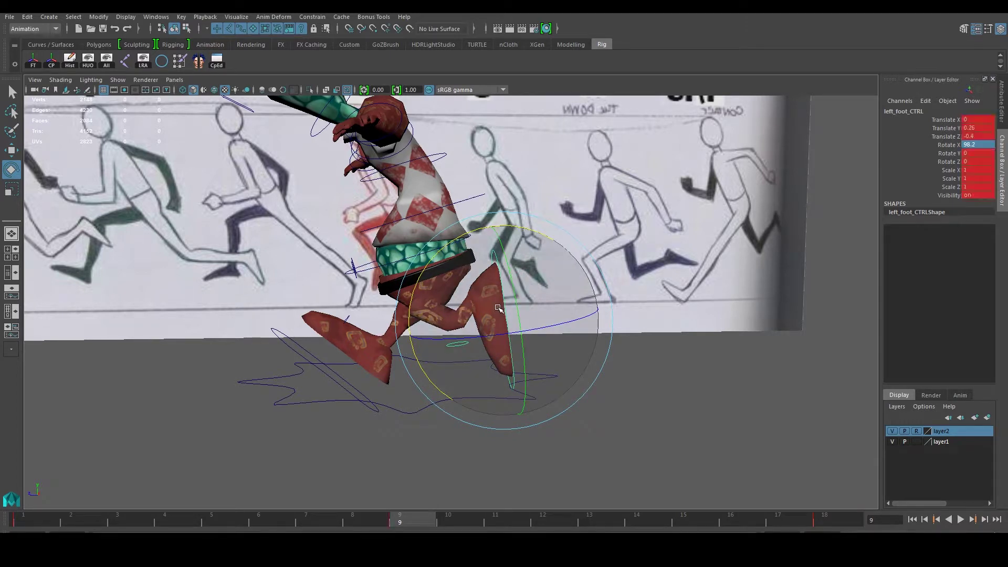
click(30, 515)
key(alt+v)
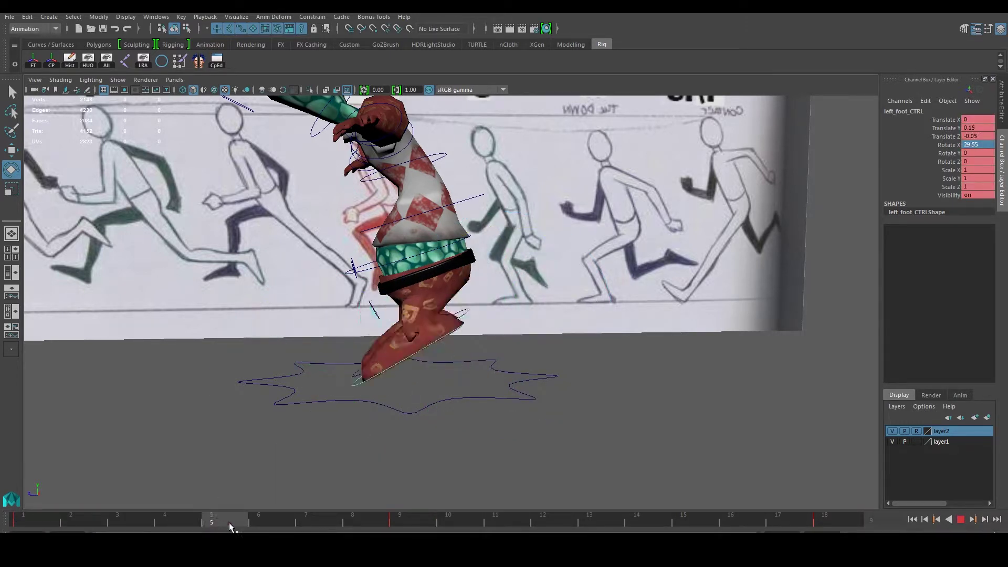
Scrub between frames 2 and 6 and orbit around the feet to review the stride
drag(83, 520, 266, 527)
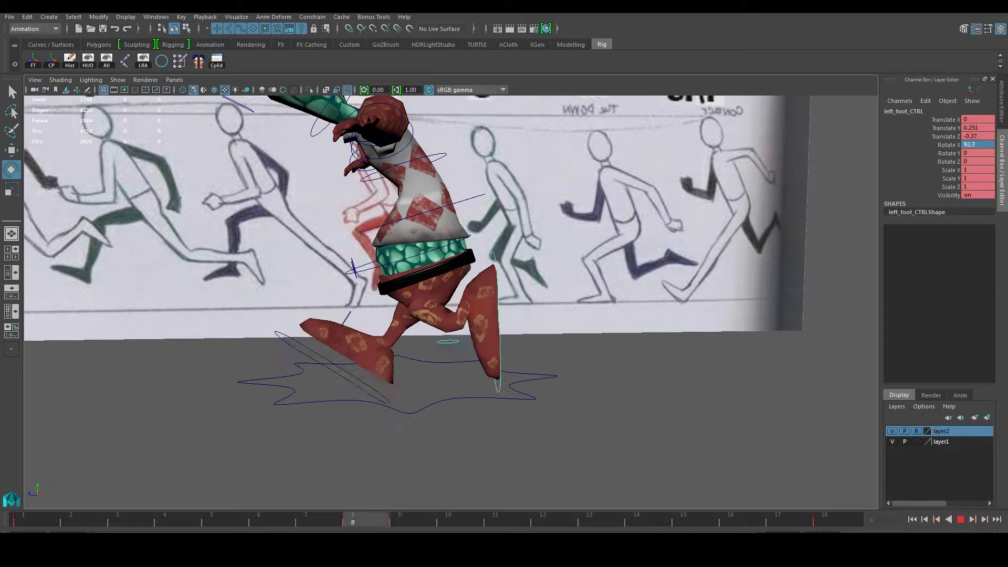
key(alt+v)
alt+drag(341, 294, 416, 376)
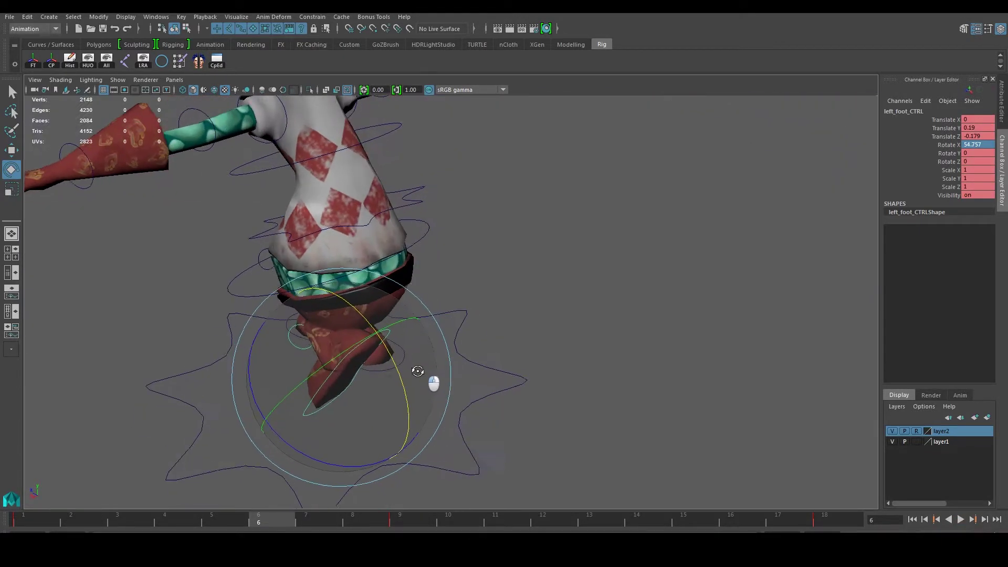
alt+drag(324, 362, 221, 336)
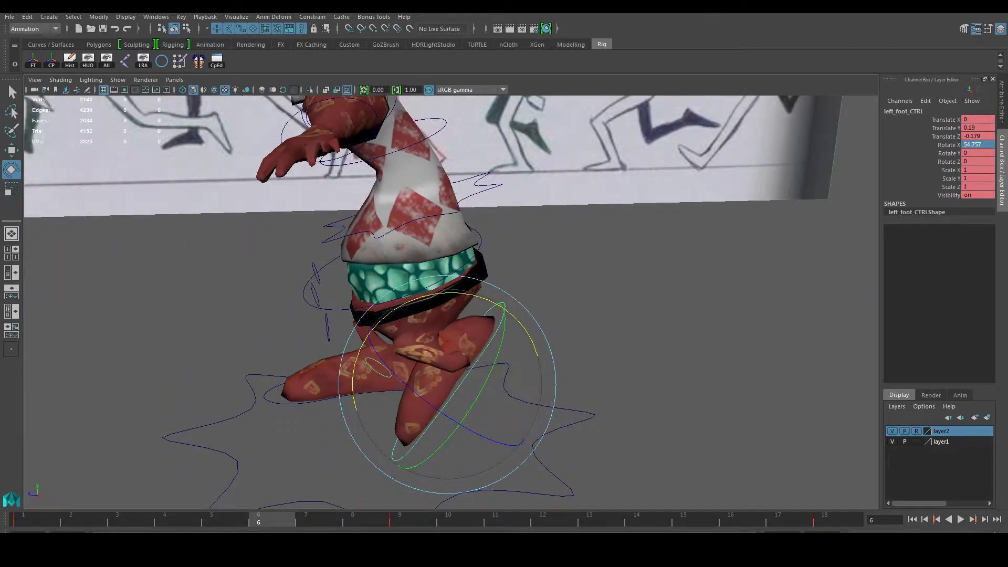
drag(263, 520, 81, 526)
alt+drag(368, 315, 495, 371)
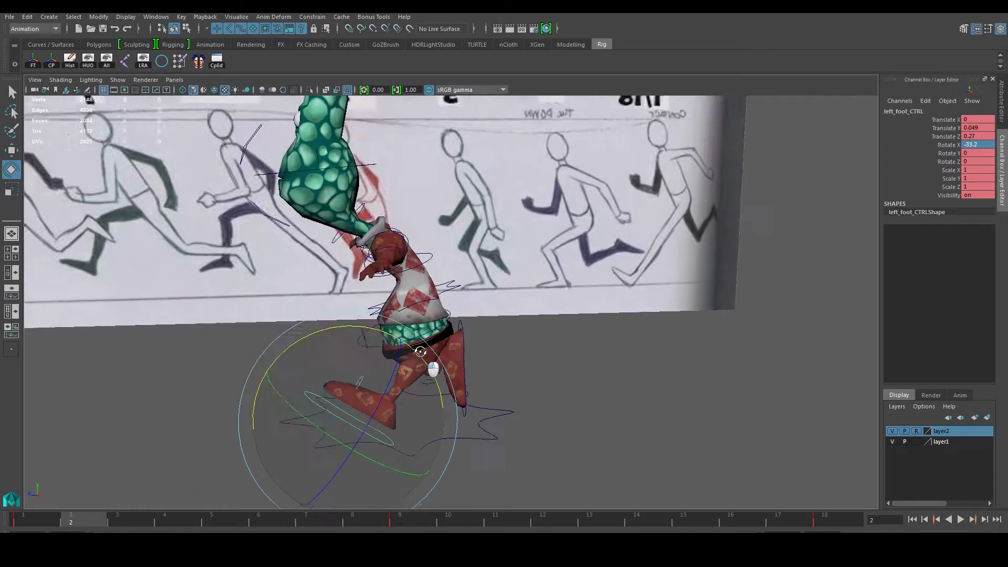
alt+drag(495, 370, 162, 473)
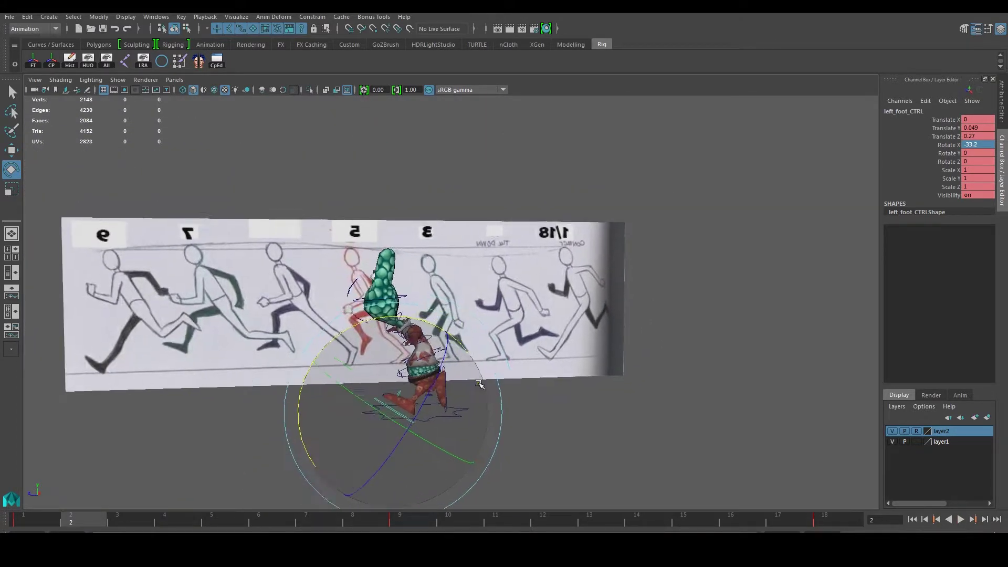
Play the run cycle from the first frame and stop it at frame 5
click(32, 520)
key(alt+v)
drag(33, 520, 119, 524)
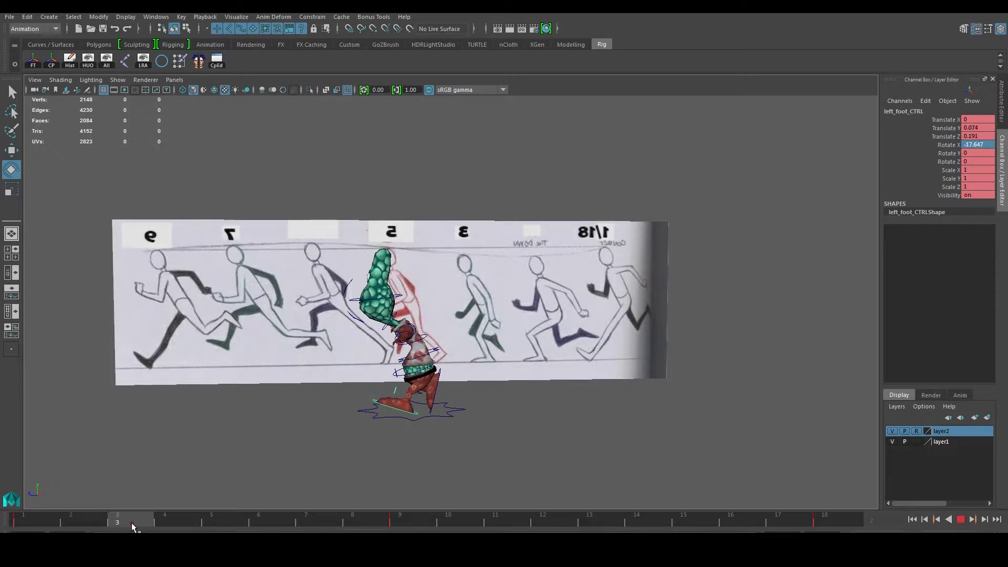
key(Escape)
mouse_move(602, 365)
alt+mouse_down()
mouse_move(525, 249)
mouse_move(485, 342)
mouse_move(472, 288)
alt+mouse_up()
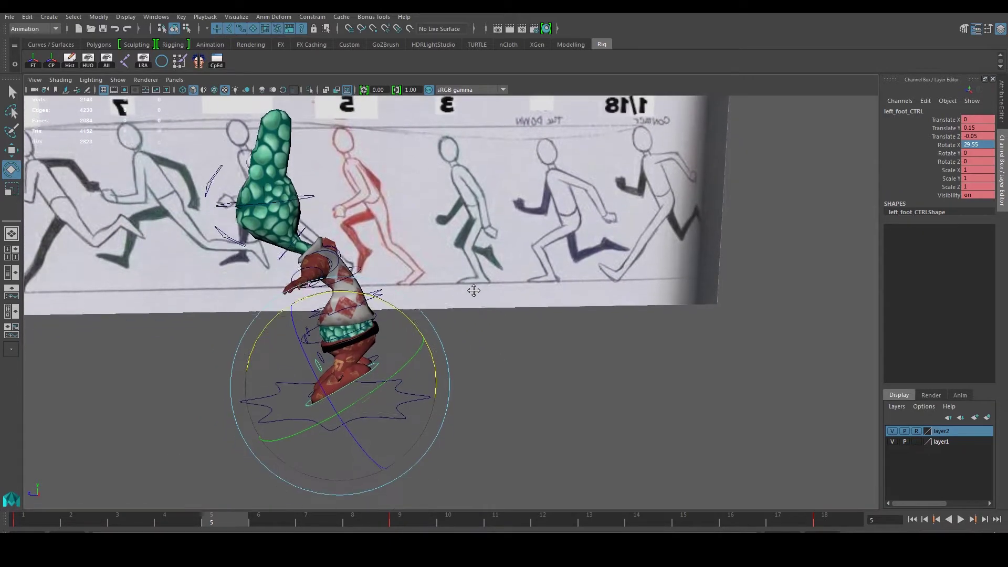
scroll(475, 288, up, 3)
scroll(466, 303, up, 2)
Move the left foot control down and forward, then begin editing its Translate Y and Z values
key(w)
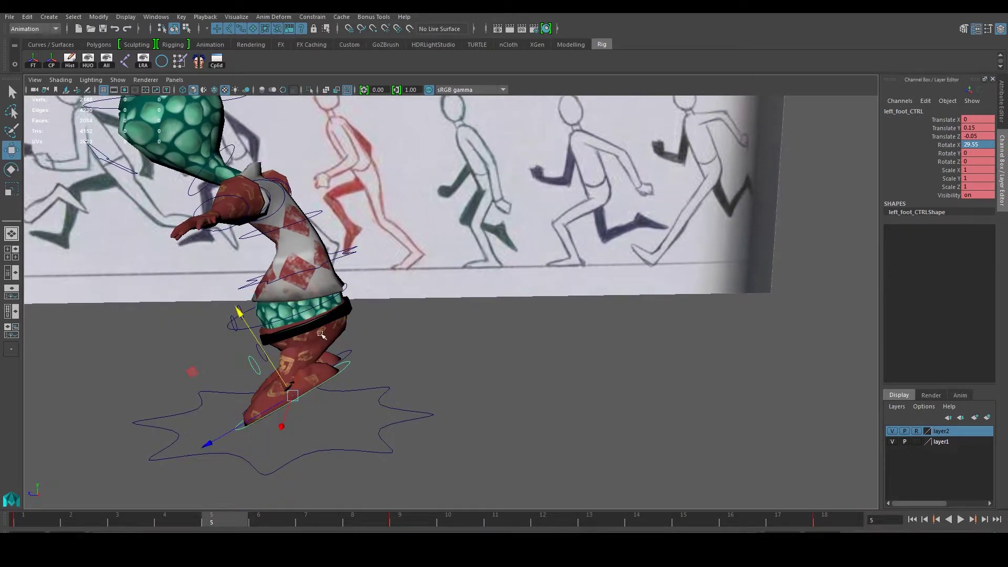
mouse_move(243, 314)
middle_down()
mouse_move(271, 363)
mouse_move(267, 354)
middle_up()
mouse_move(266, 349)
alt+mouse_down()
mouse_move(337, 387)
mouse_move(327, 370)
alt+mouse_up()
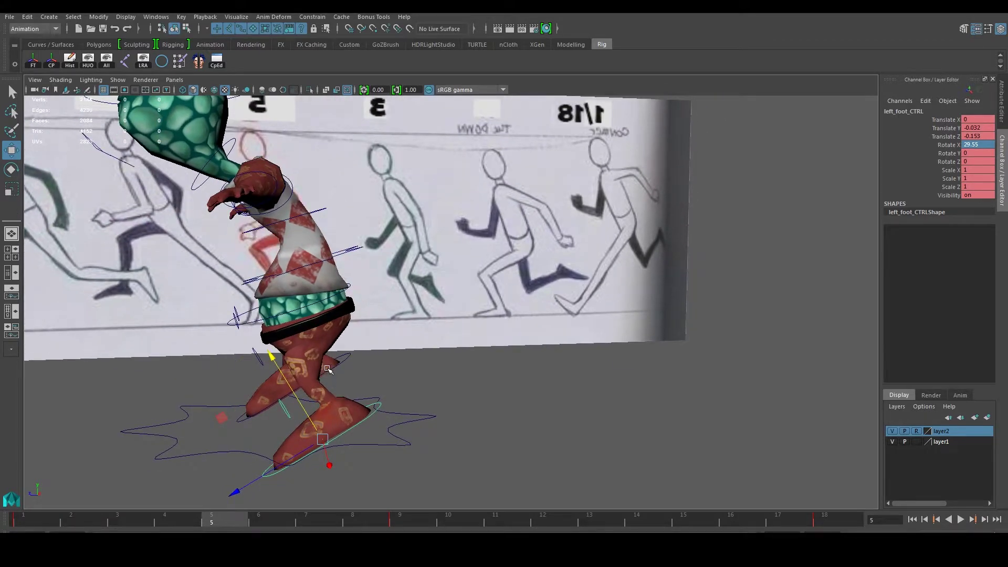
double_click(982, 136)
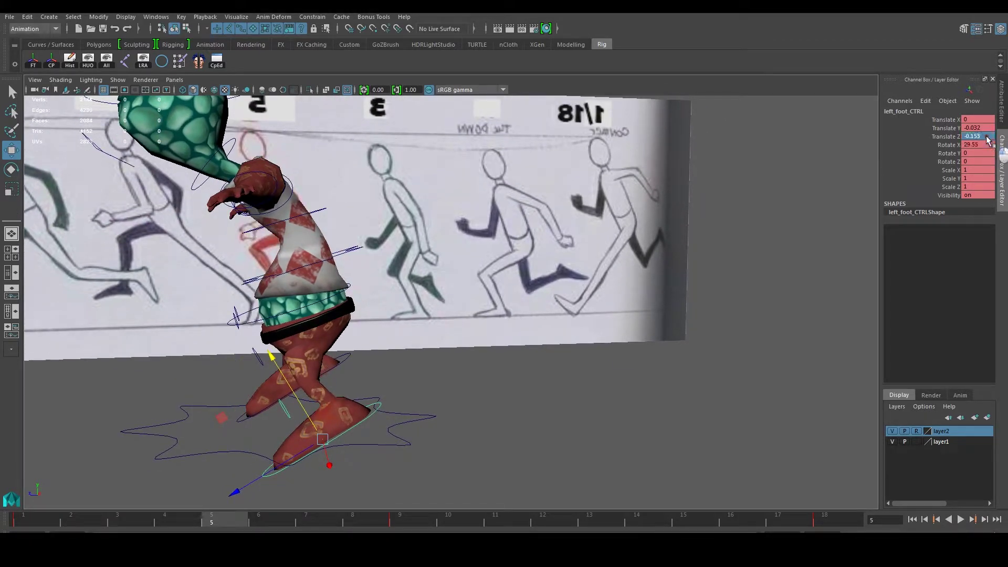
double_click(986, 128)
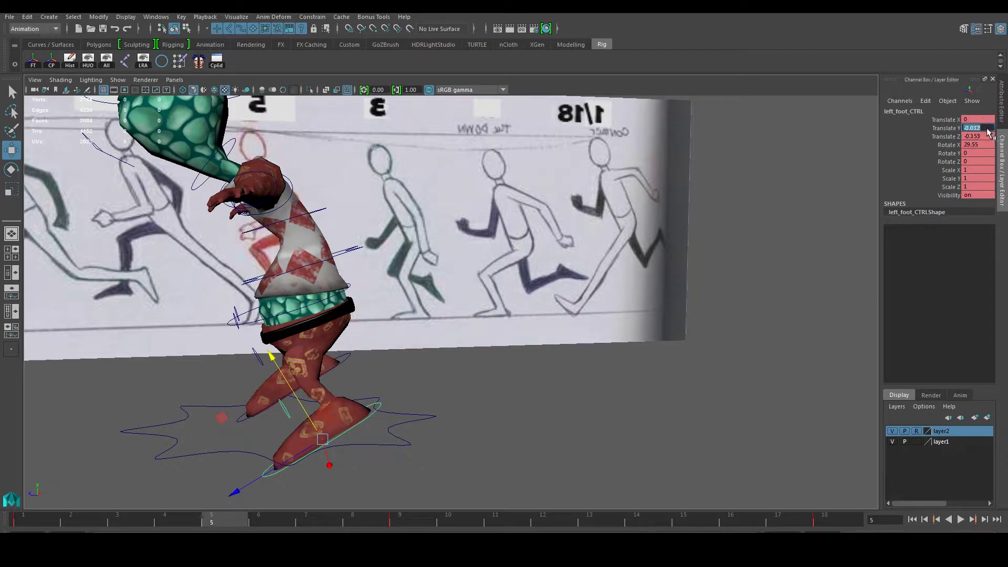
click(984, 128)
double_click(983, 128)
double_click(987, 136)
click(986, 136)
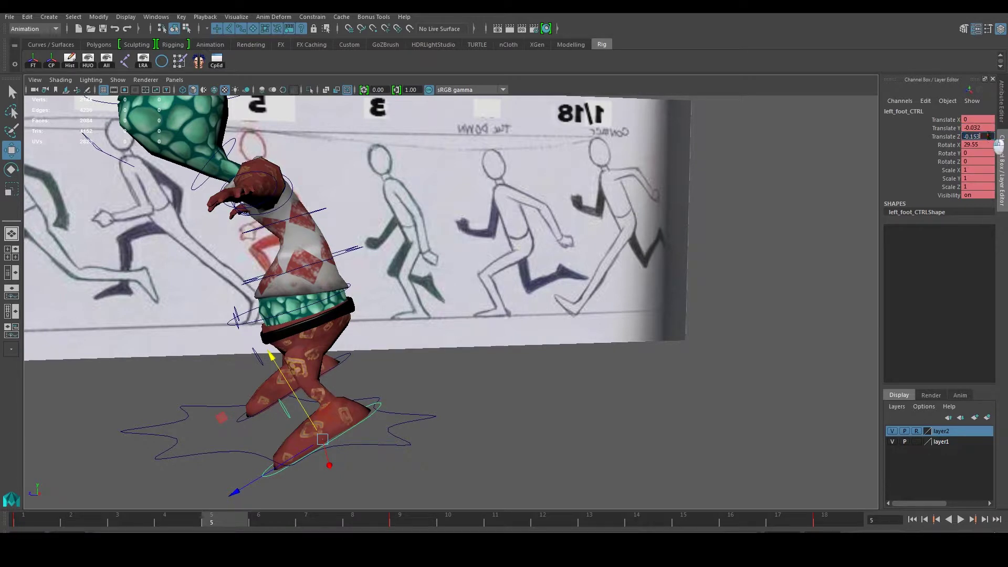
key(Return)
Reselect the left foot and round it to Rotate X 29.5, Translate Z -0.15, Translate Y -0.03
mouse_move(427, 353)
alt+mouse_down()
mouse_move(485, 386)
mouse_move(526, 427)
mouse_move(455, 370)
alt+mouse_up()
click(456, 370)
click(407, 366)
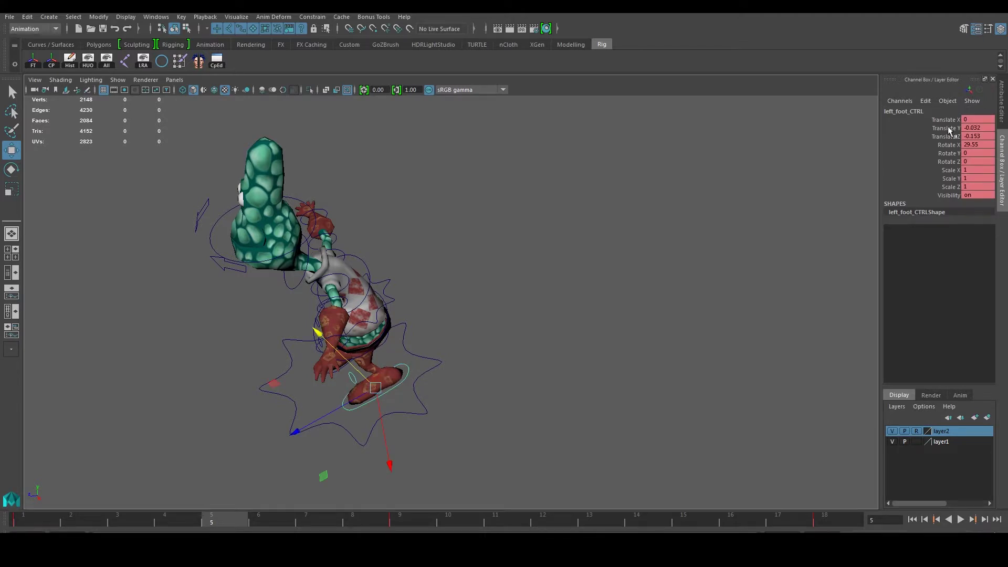
double_click(985, 145)
key(Return)
double_click(985, 137)
key(Return)
double_click(989, 128)
key(BackSpace)
key(Return)
Orbit the view toward the reference drawings and pan back onto the character
alt+drag(520, 276, 492, 251)
alt+drag(439, 362, 428, 385)
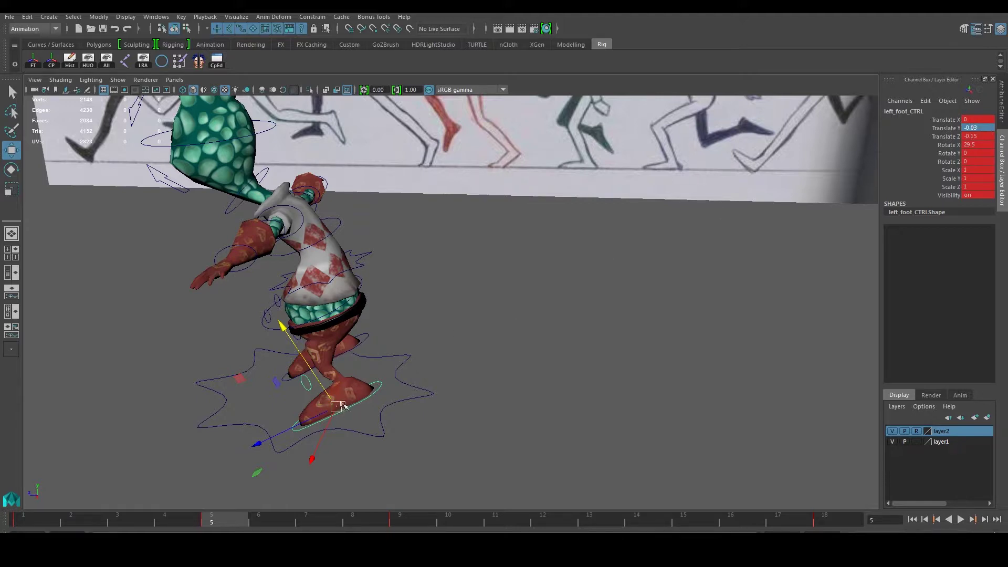
mouse_move(342, 406)
alt+mouse_down()
mouse_move(409, 251)
mouse_move(397, 226)
alt+mouse_up()
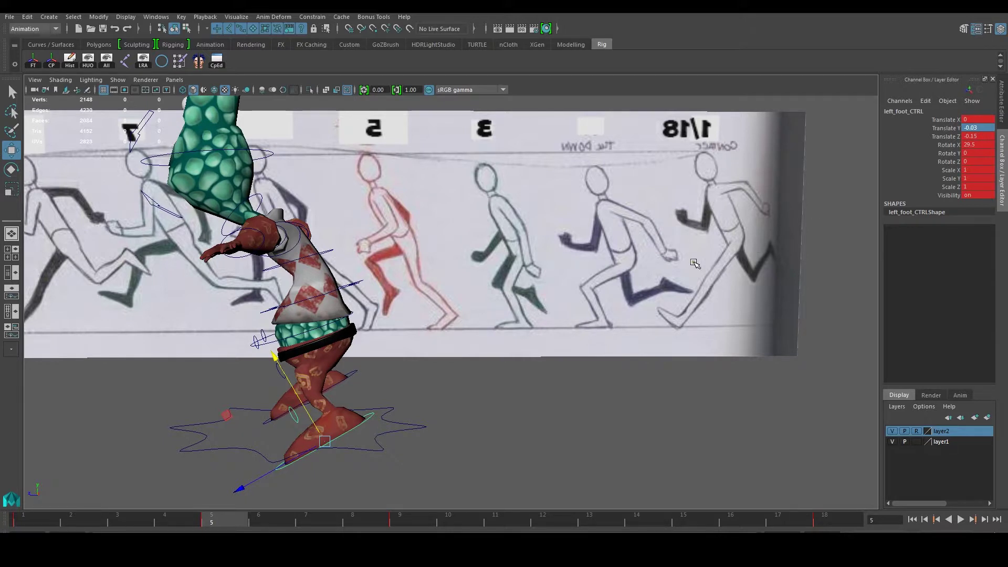
alt+middle_drag(279, 336, 334, 299)
Zoom in, then select the right foot control and move it to match the drawing
scroll(336, 301, up, 3)
scroll(336, 302, up, 2)
click(433, 346)
alt+middle_drag(433, 346, 413, 363)
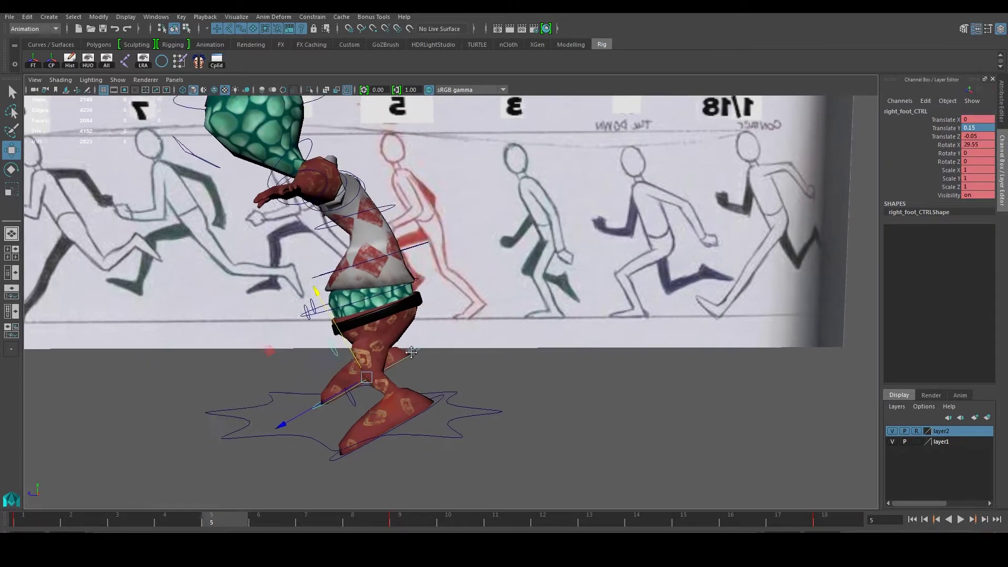
mouse_move(275, 415)
mouse_down()
mouse_move(259, 426)
mouse_move(307, 388)
mouse_move(275, 429)
mouse_up()
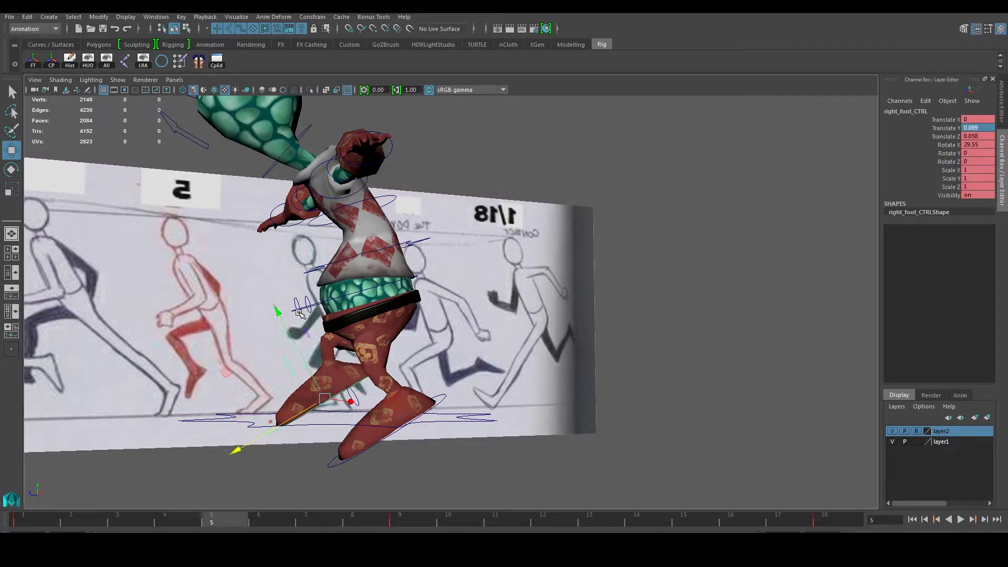
Round the right foot to Translate Y 0.09, Translate Z 0.06 and Rotate X 29.5
click(989, 128)
text(9)
key(Return)
double_click(988, 136)
text(0.06)
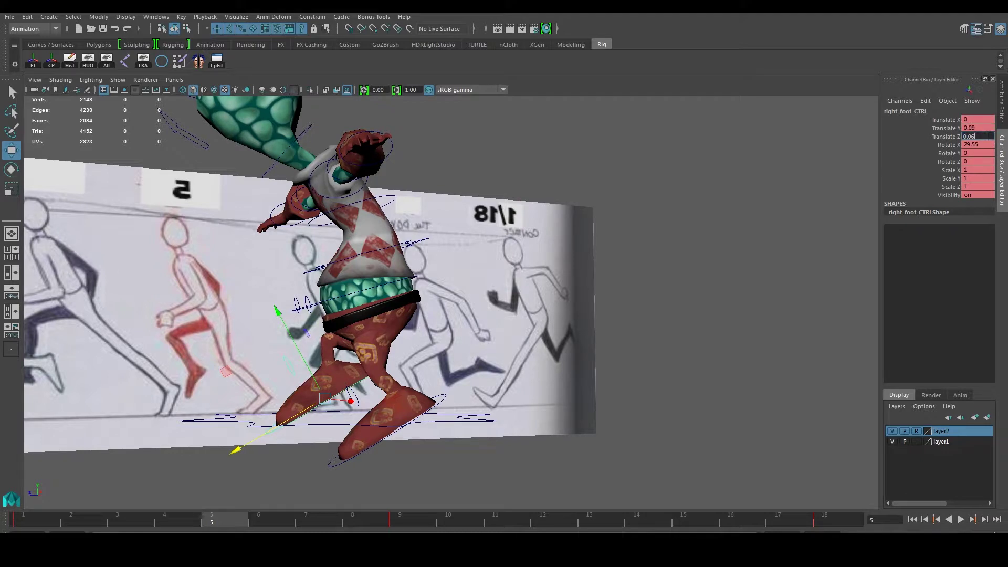
double_click(991, 145)
key(Return)
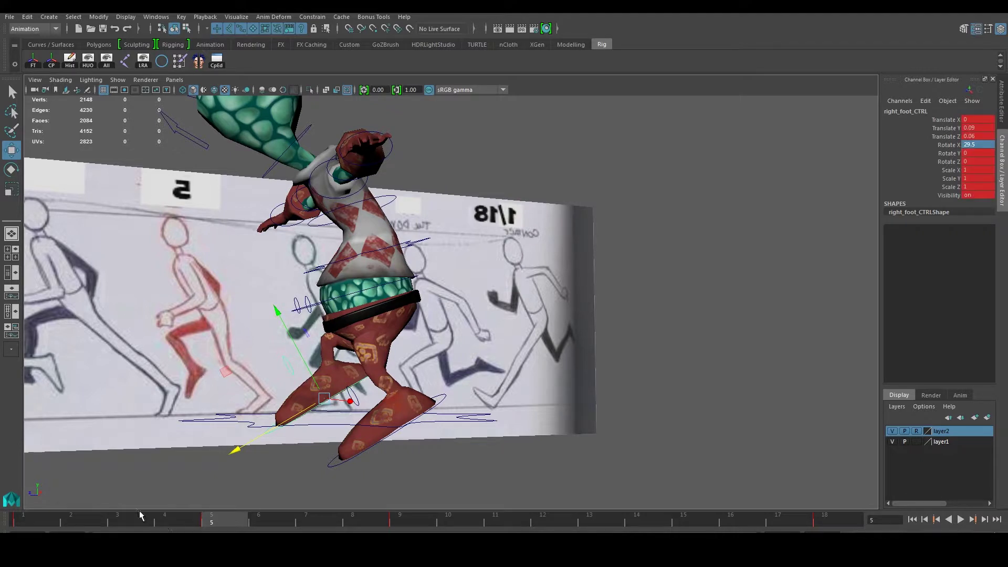
Scrub the time slider to compare leg poses at frames 2 and 7, ending at frame 3
drag(42, 522, 164, 522)
alt+drag(236, 446, 374, 445)
drag(196, 521, 333, 519)
mouse_move(367, 411)
alt+mouse_down()
mouse_move(293, 381)
mouse_move(179, 502)
mouse_move(139, 523)
alt+mouse_up()
mouse_move(197, 450)
alt+mouse_down()
mouse_move(508, 378)
mouse_move(499, 367)
alt+mouse_up()
scroll(464, 317, up, 5)
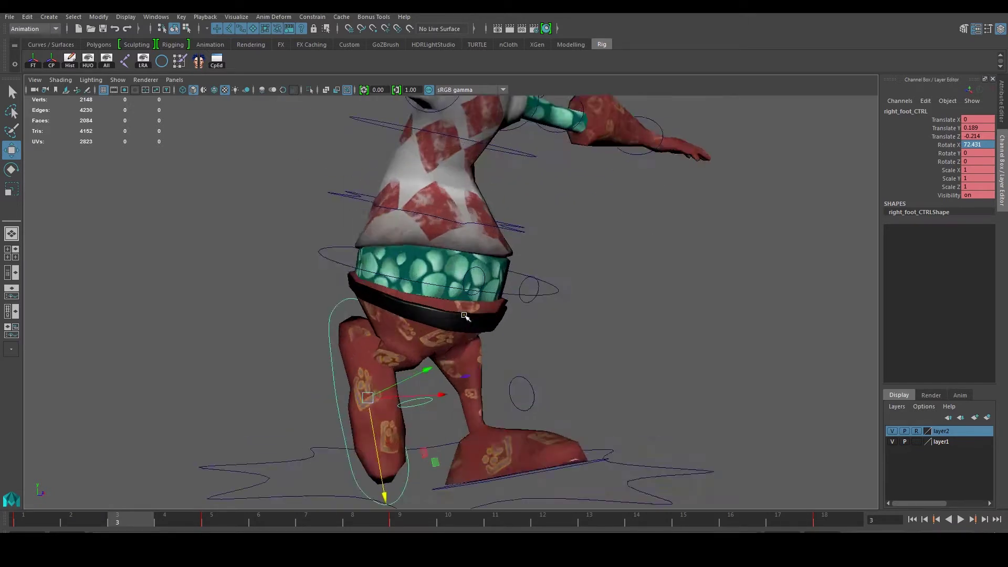
Orbit to a side view against the sketches and check the right foot control's attributes
alt+drag(465, 317, 638, 402)
mouse_move(559, 391)
alt+mouse_down()
mouse_move(406, 400)
mouse_move(329, 388)
alt+mouse_up()
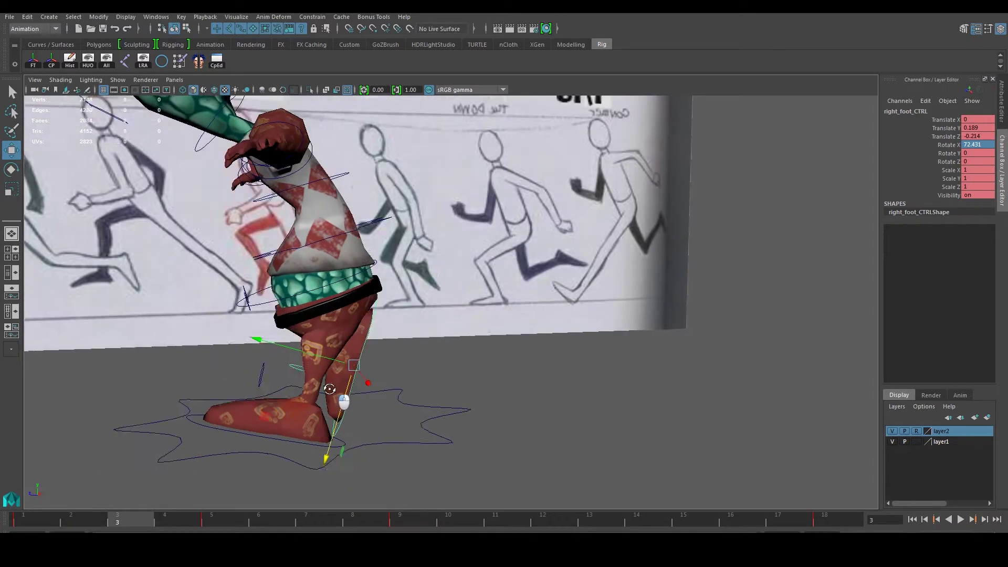
scroll(330, 389, up, 1)
scroll(335, 373, up, 2)
scroll(341, 357, up, 2)
scroll(345, 343, up, 1)
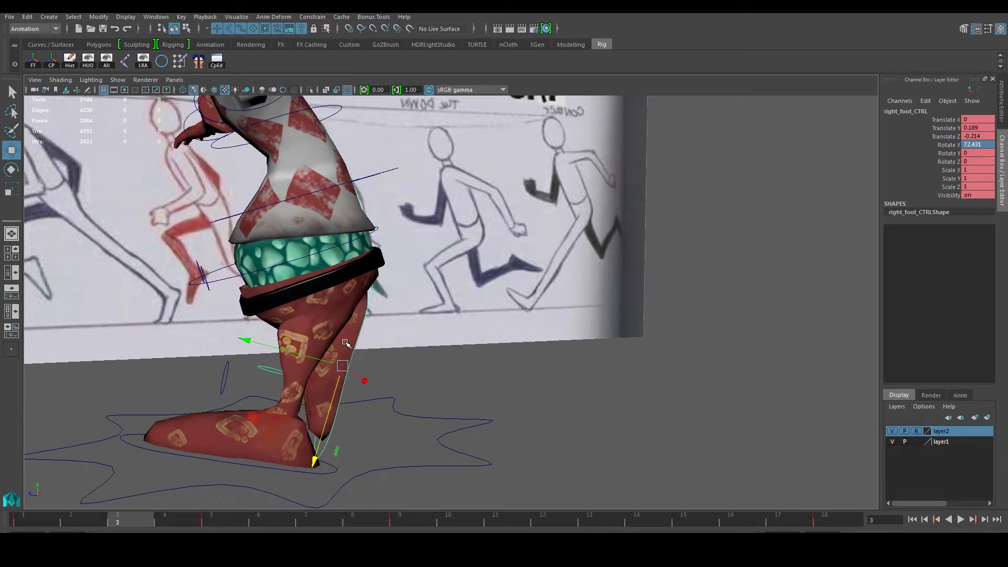
mouse_move(331, 397)
alt+mouse_down()
mouse_move(352, 383)
mouse_move(335, 387)
mouse_move(366, 411)
mouse_move(501, 380)
mouse_move(479, 374)
mouse_move(450, 400)
mouse_move(436, 380)
mouse_move(498, 375)
mouse_move(443, 443)
mouse_move(499, 376)
mouse_move(496, 350)
alt+mouse_up()
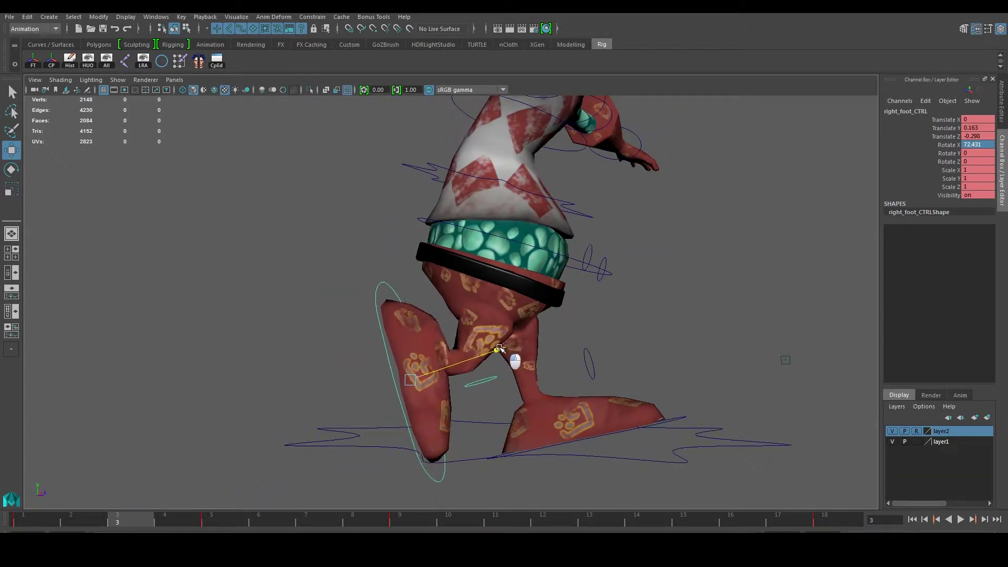
click(1000, 113)
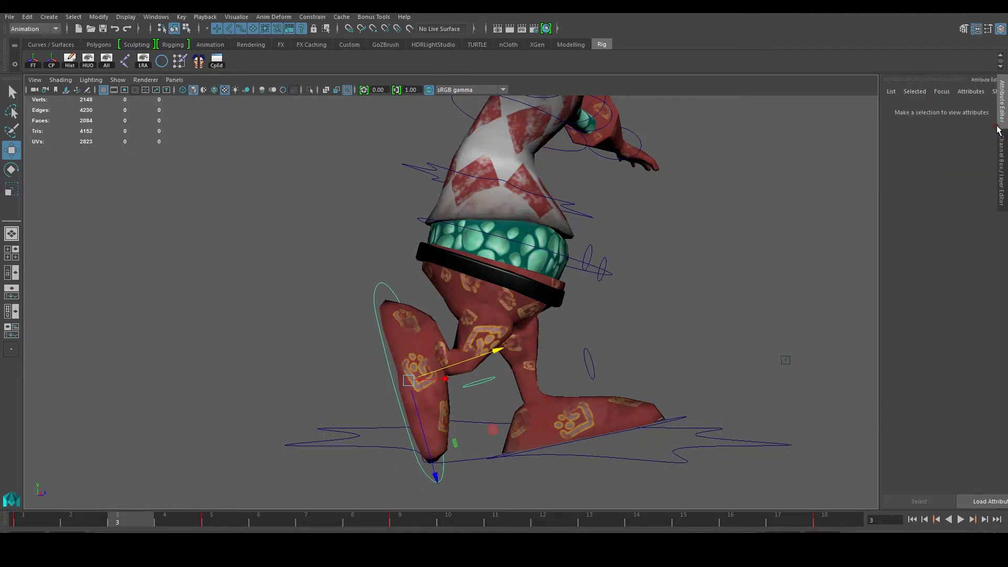
click(264, 233)
click(332, 286)
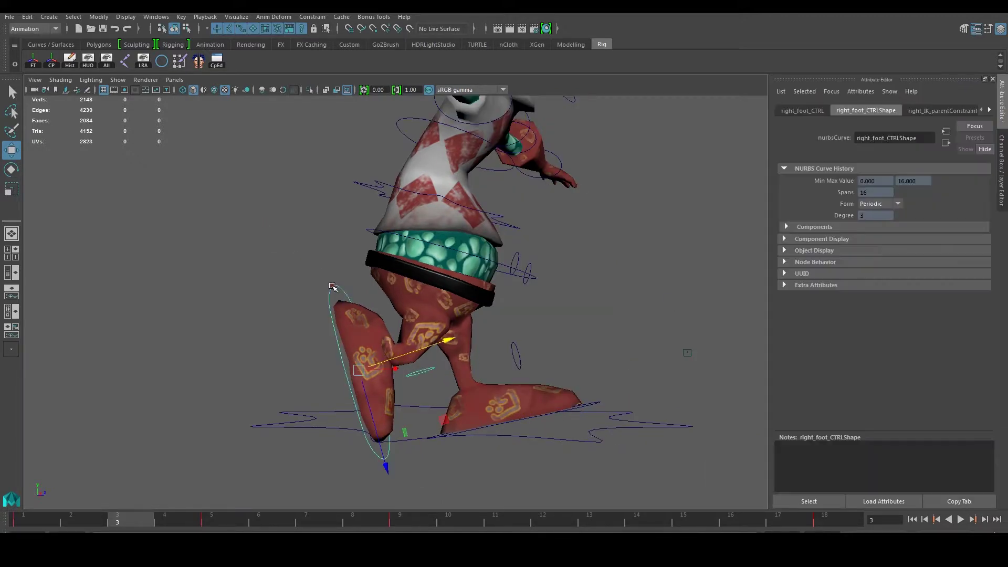
click(999, 138)
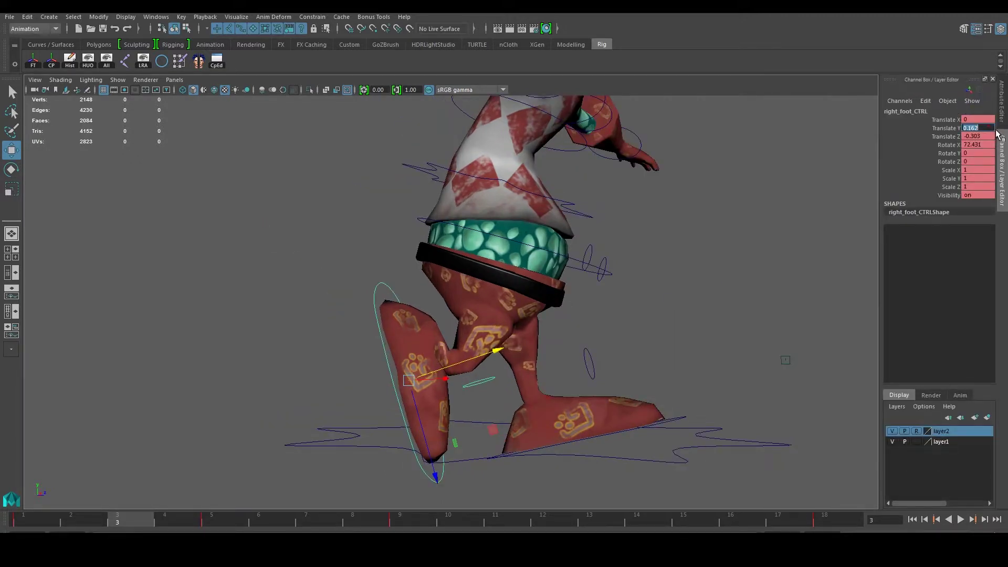
Set the right foot to Translate Y 0.16, Translate Z -0.3, Rotate X 72.4 and key frame 3
click(985, 136)
text(-0.3)
click(991, 145)
text(72.4)
key(Return)
key(s)
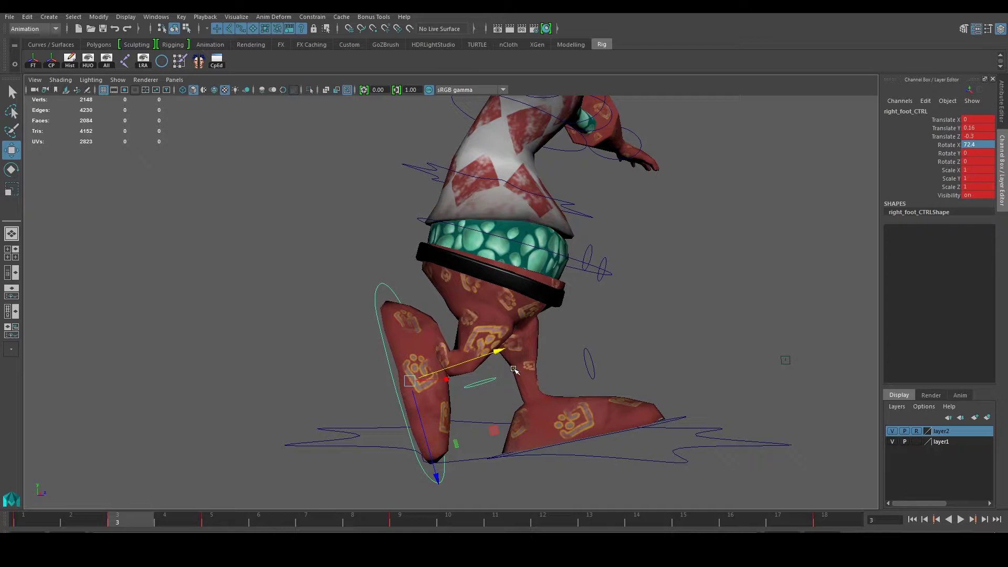
Select the left foot control and rotate it slightly flatter in a side view
click(677, 422)
mouse_move(710, 407)
alt+mouse_down()
mouse_move(531, 420)
mouse_move(474, 385)
alt+mouse_up()
key(e)
mouse_move(370, 346)
mouse_down()
mouse_move(362, 338)
mouse_move(370, 349)
mouse_up()
Move the left foot down onto the ground, slightly back, then raise it a little
key(w)
drag(311, 320, 308, 347)
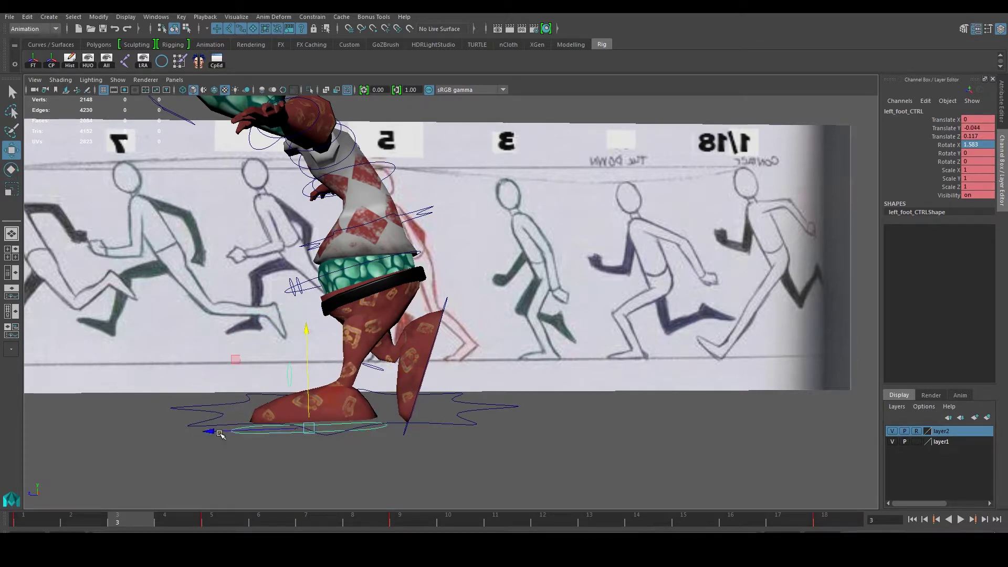
drag(220, 434, 246, 439)
drag(325, 339, 322, 324)
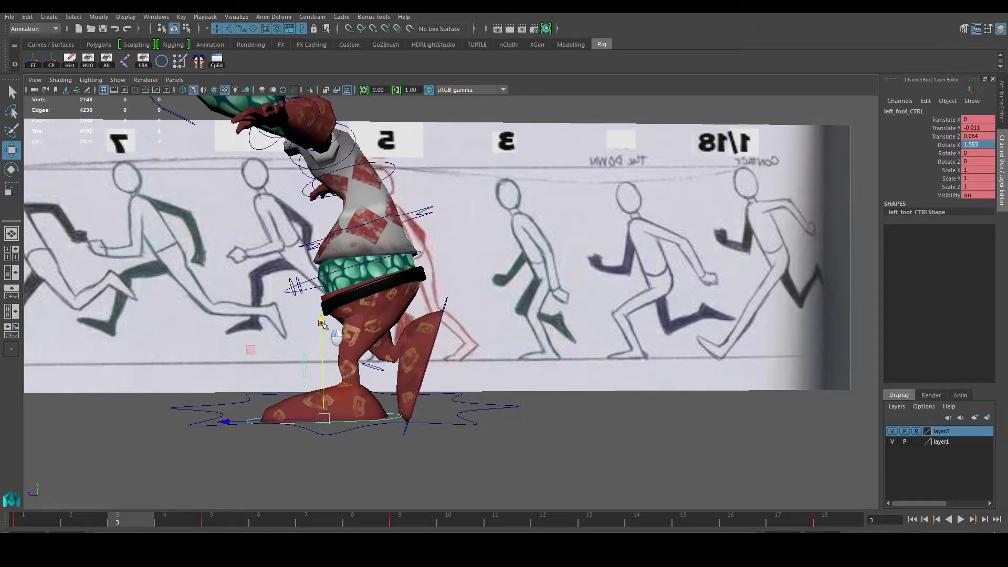
Round the left foot to Translate Y -0.01, Translate Z 0.06, Rotate X 1.58, key frame 3, and play
double_click(977, 128)
double_click(987, 136)
double_click(987, 145)
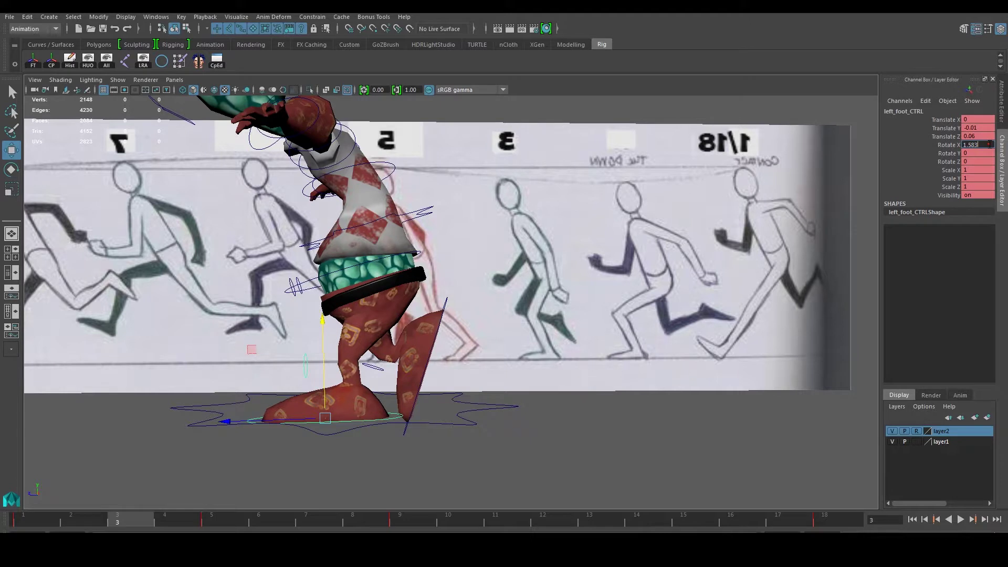
text(1.58)
double_click(978, 154)
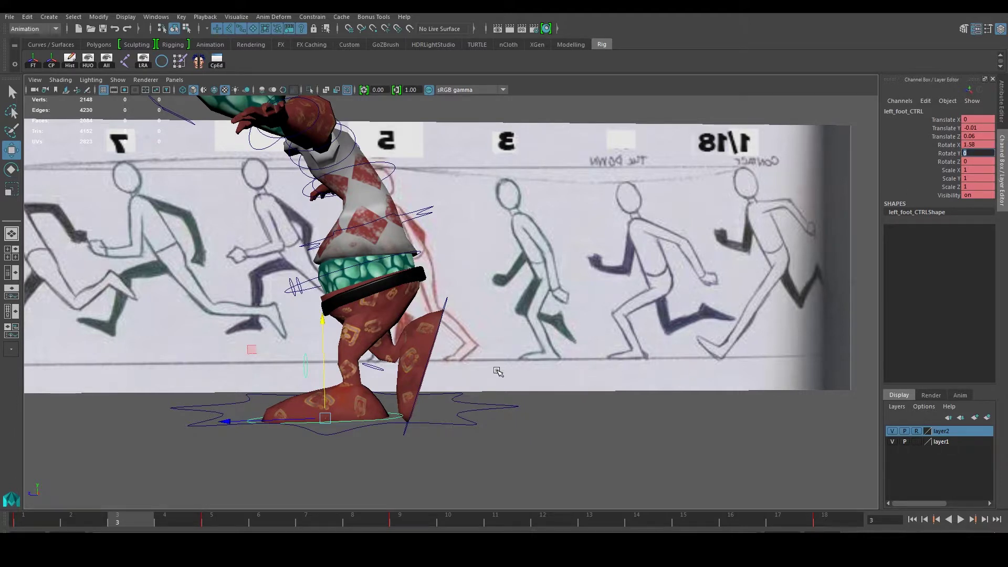
click(400, 479)
click(389, 420)
key(s)
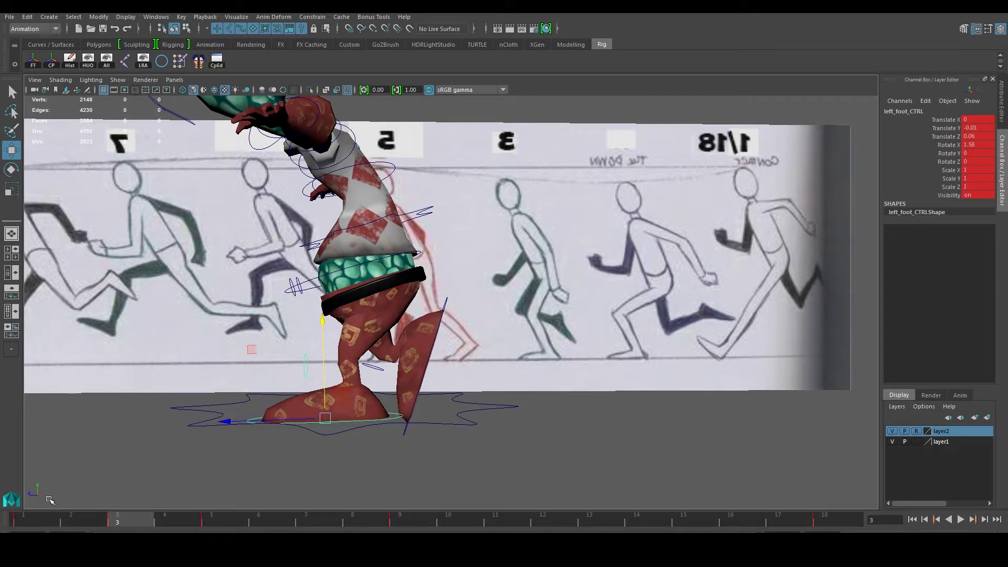
key(alt+v)
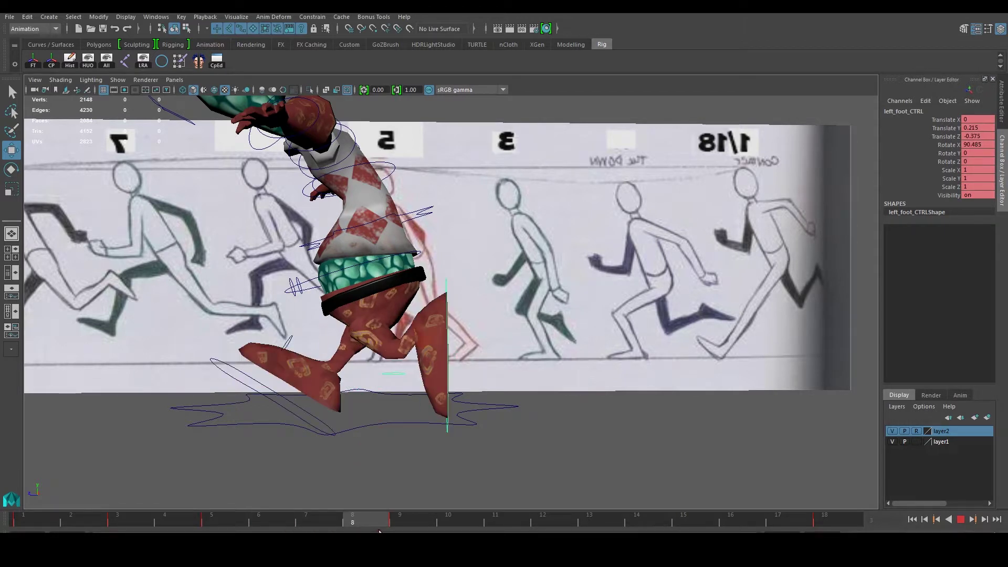
Stop playback, step to frame 7, and frame the character alongside the reference
key(alt+v)
scroll(336, 462, down, 5)
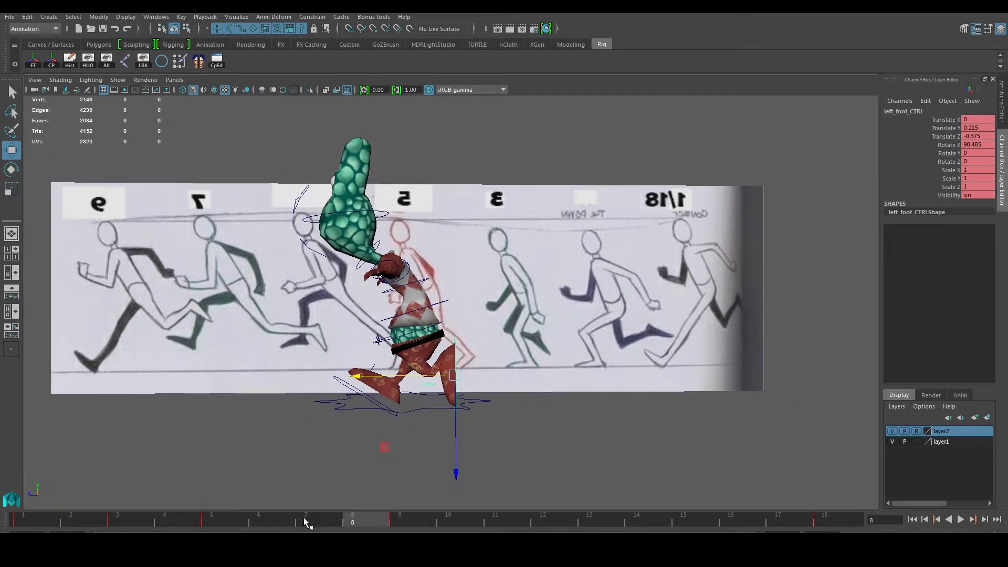
key(alt+comma)
mouse_move(303, 450)
alt+mouse_down()
mouse_move(326, 428)
mouse_move(312, 416)
mouse_move(278, 266)
alt+mouse_up()
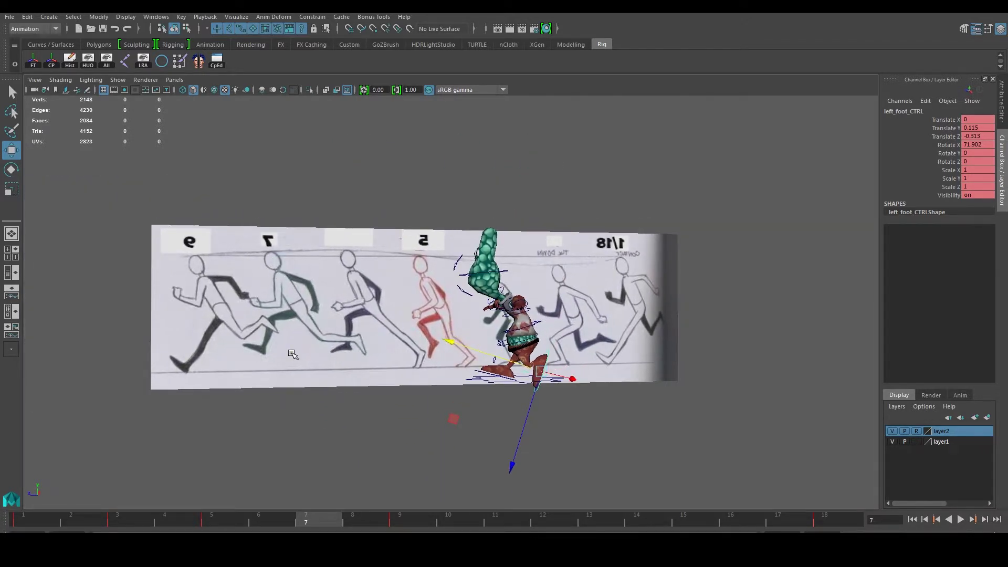
scroll(554, 393, up, 3)
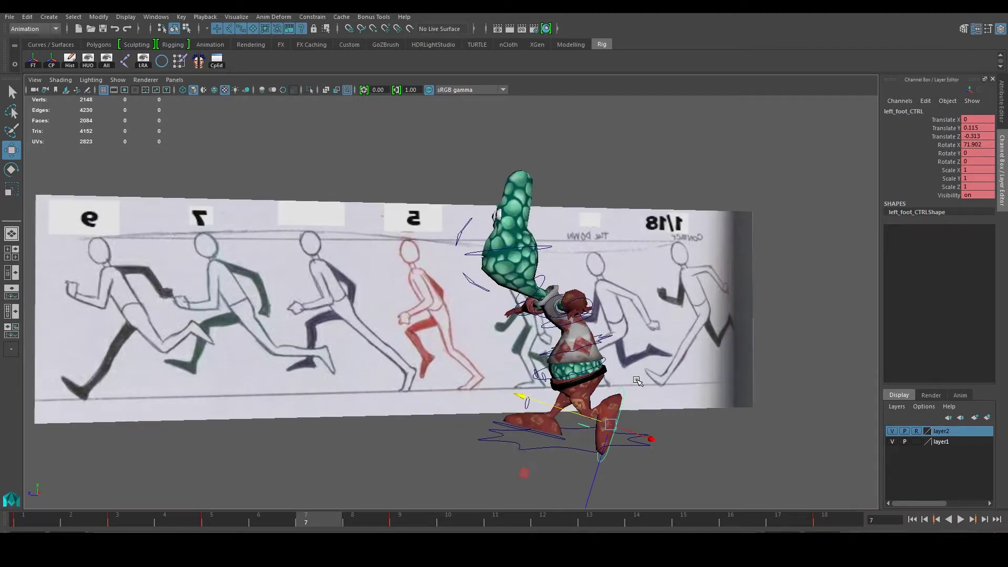
alt+middle_drag(554, 392, 465, 339)
scroll(465, 339, up, 2)
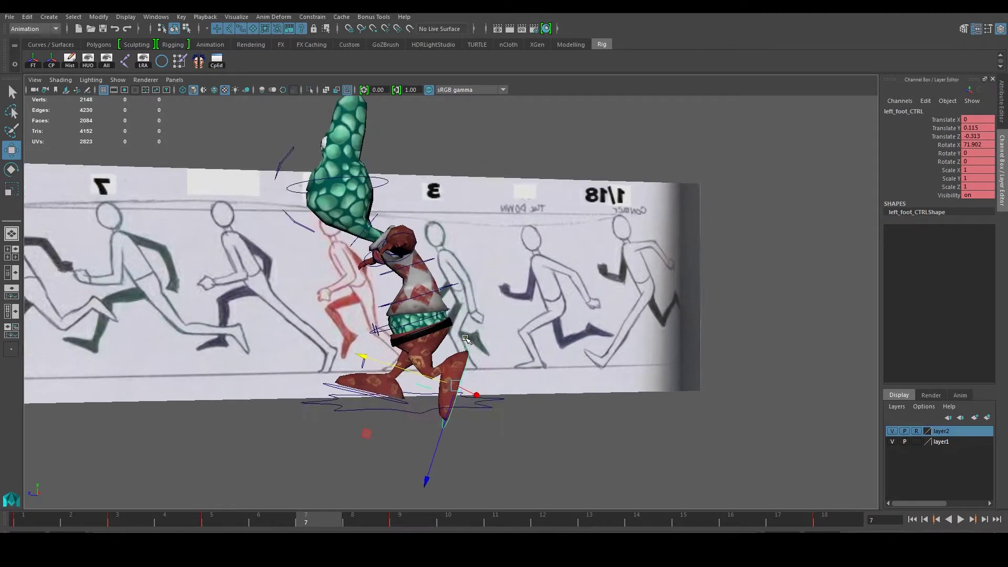
scroll(465, 338, up, 2)
scroll(464, 336, up, 2)
scroll(432, 355, up, 1)
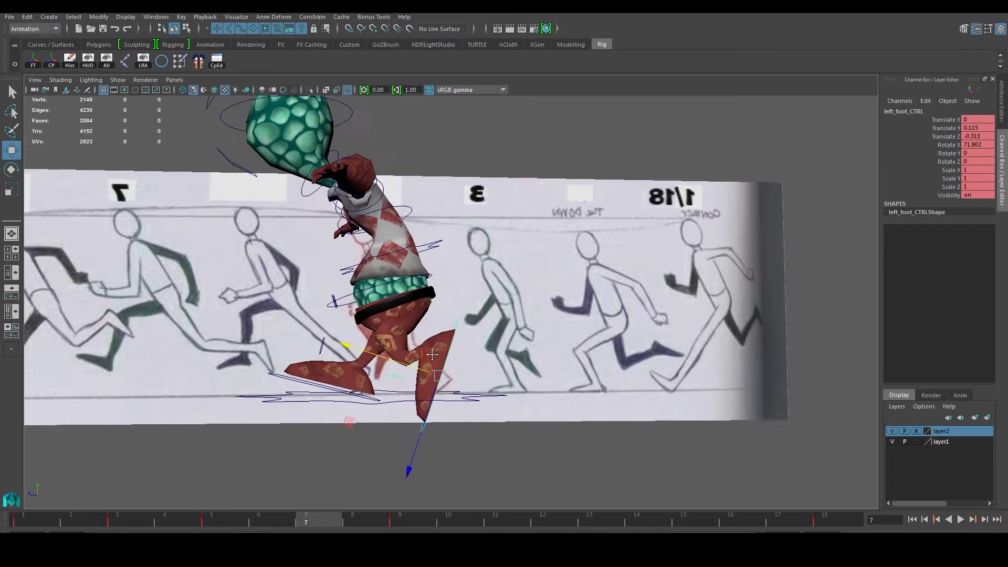
scroll(432, 354, up, 2)
scroll(432, 355, up, 2)
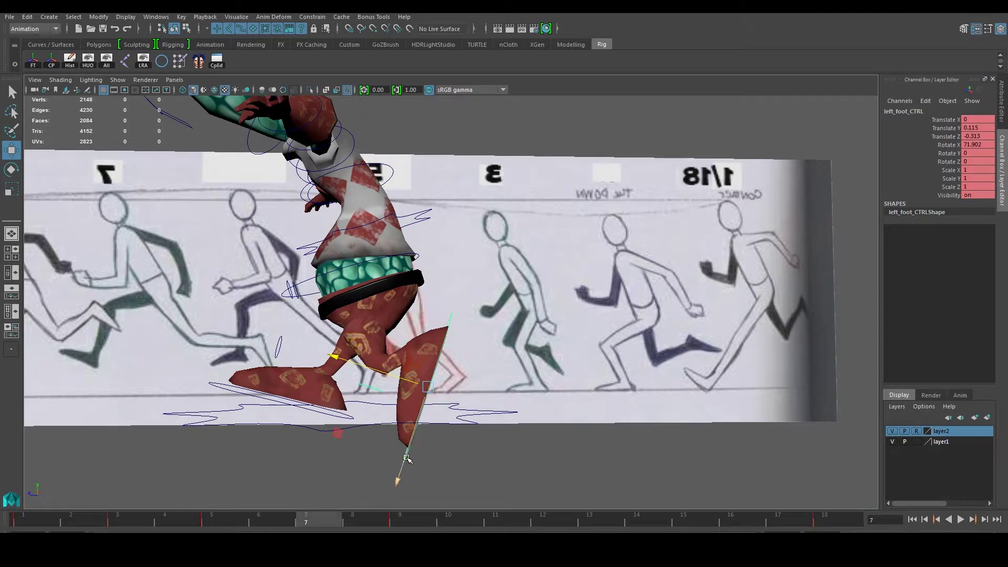
Raise both the left and right foot controls for the frame 7 pose
drag(404, 451, 423, 425)
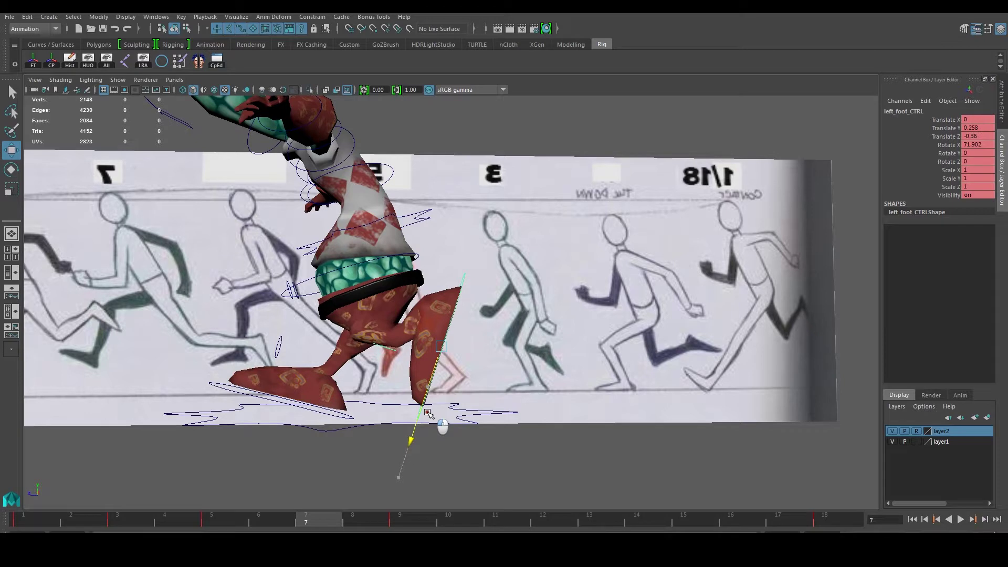
drag(428, 416, 353, 317)
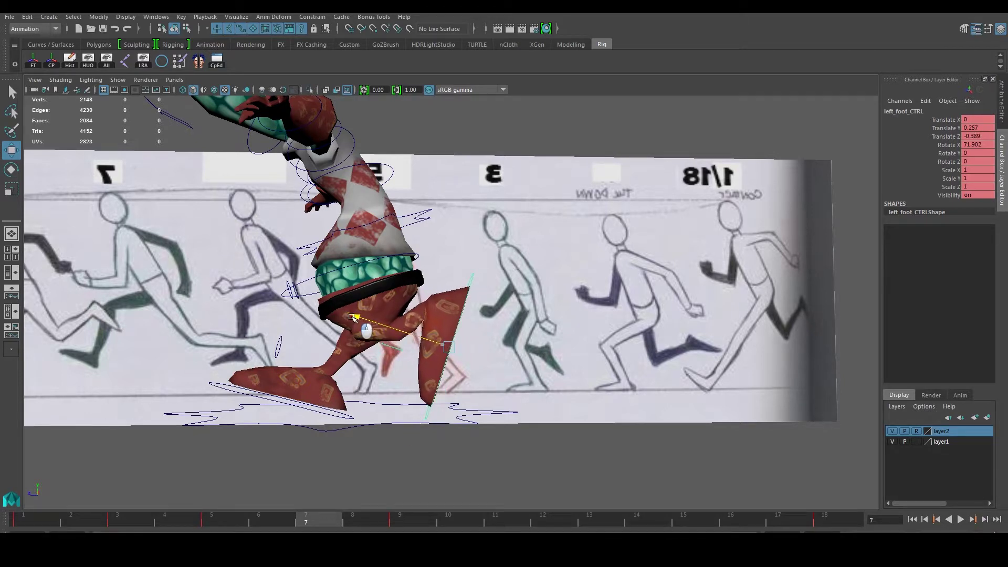
click(288, 403)
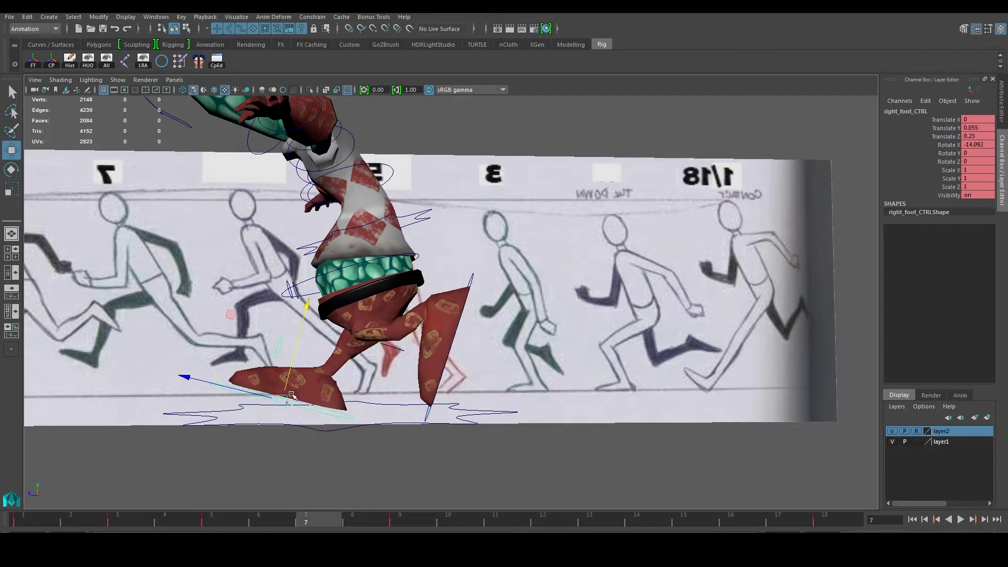
drag(310, 308, 311, 275)
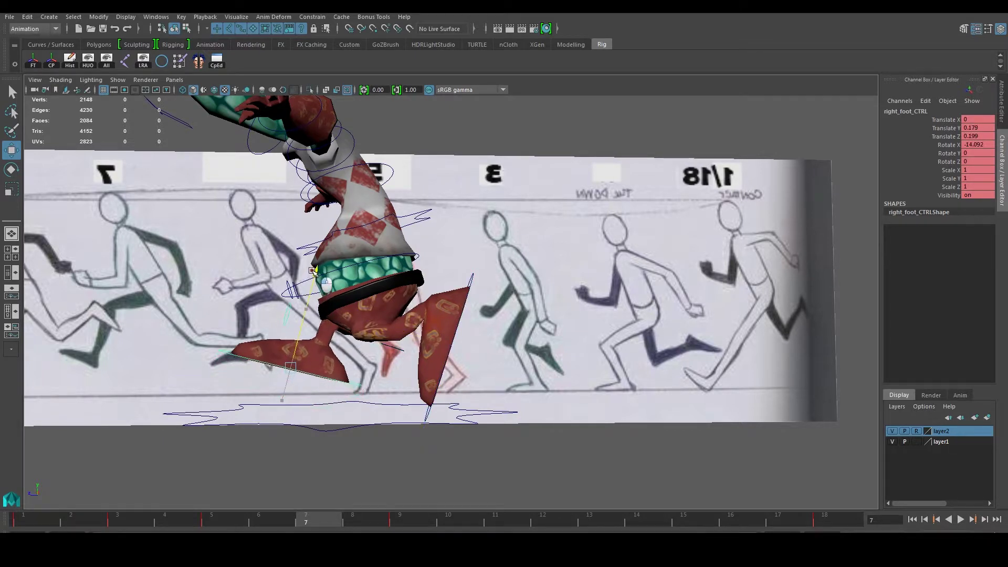
drag(325, 290, 328, 281)
click(472, 281)
mouse_move(439, 398)
mouse_down()
mouse_move(436, 390)
mouse_move(420, 436)
mouse_move(467, 360)
mouse_move(367, 349)
mouse_up()
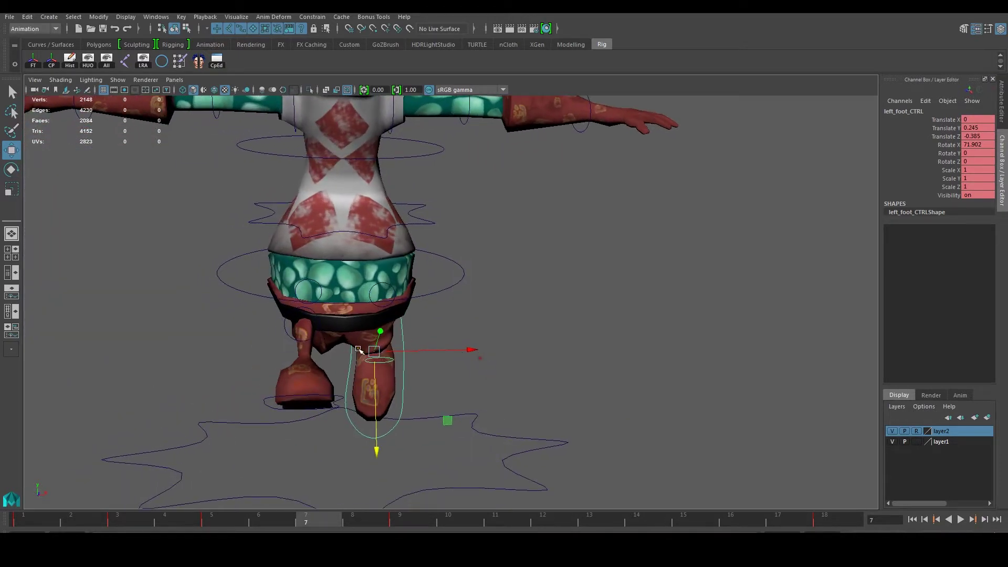
alt+drag(317, 321, 252, 325)
alt+drag(315, 375, 294, 370)
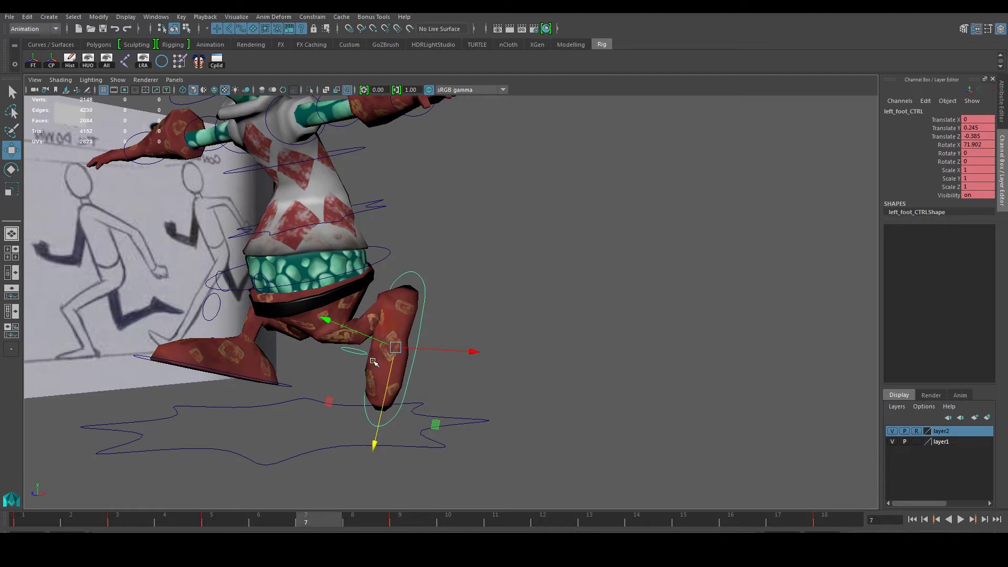
alt+drag(373, 361, 407, 338)
Round the left foot to Translate Y 0.24, Translate Z -0.38 and Rotate X 71.9
double_click(992, 127)
click(989, 129)
double_click(989, 136)
double_click(989, 144)
text(71.9)
key(Return)
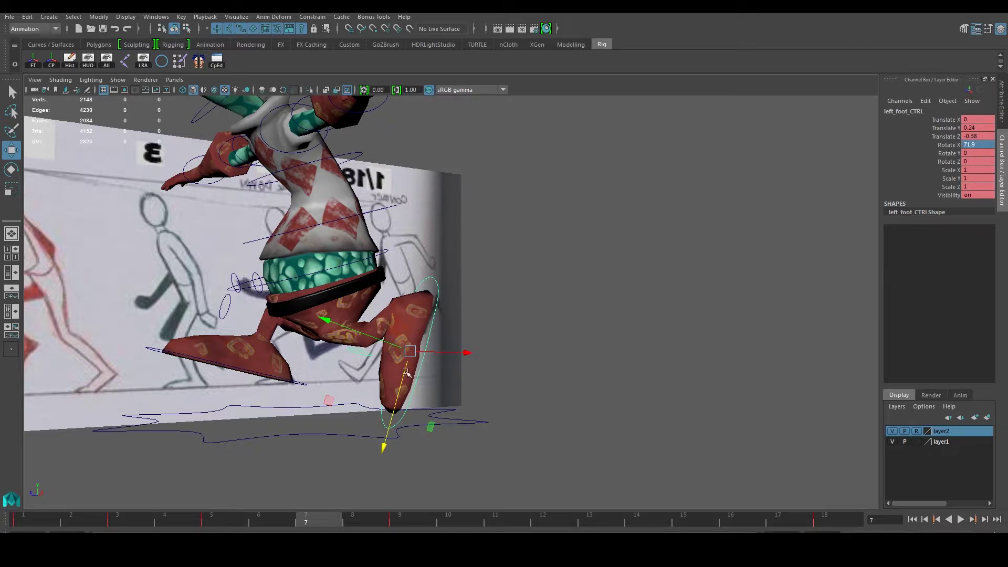
Set the right foot to Translate Z 0.2 and Rotate X -14, and key it at frame 7
click(308, 383)
double_click(989, 136)
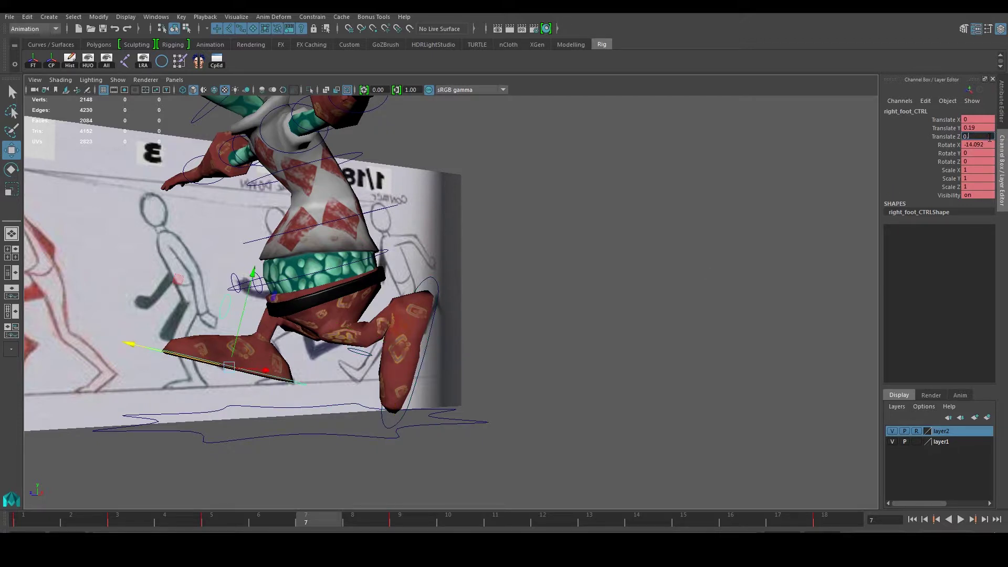
text(.2)
double_click(985, 146)
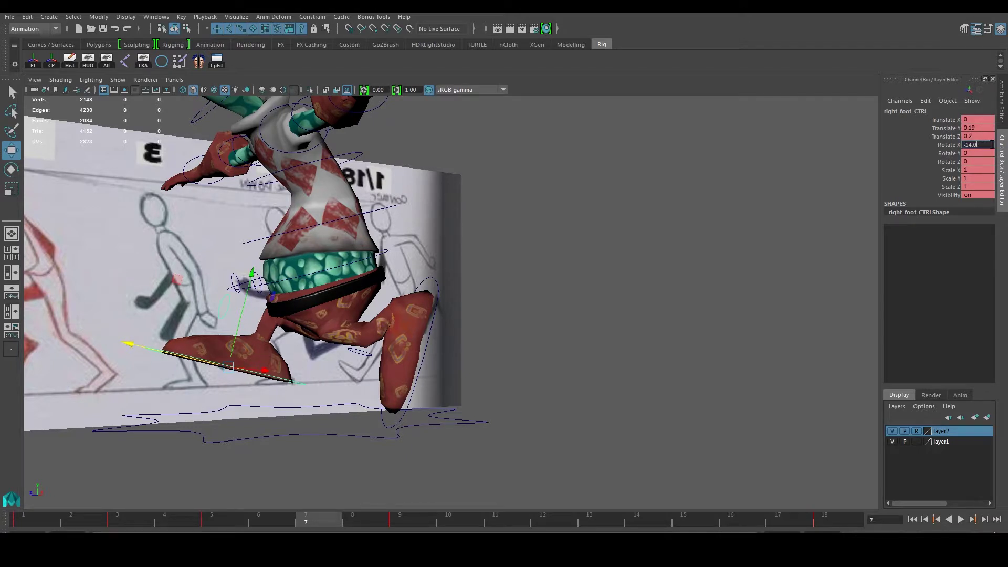
key(Return)
key(s)
Clear the selection, return to frame 1 and play the run cycle
click(438, 296)
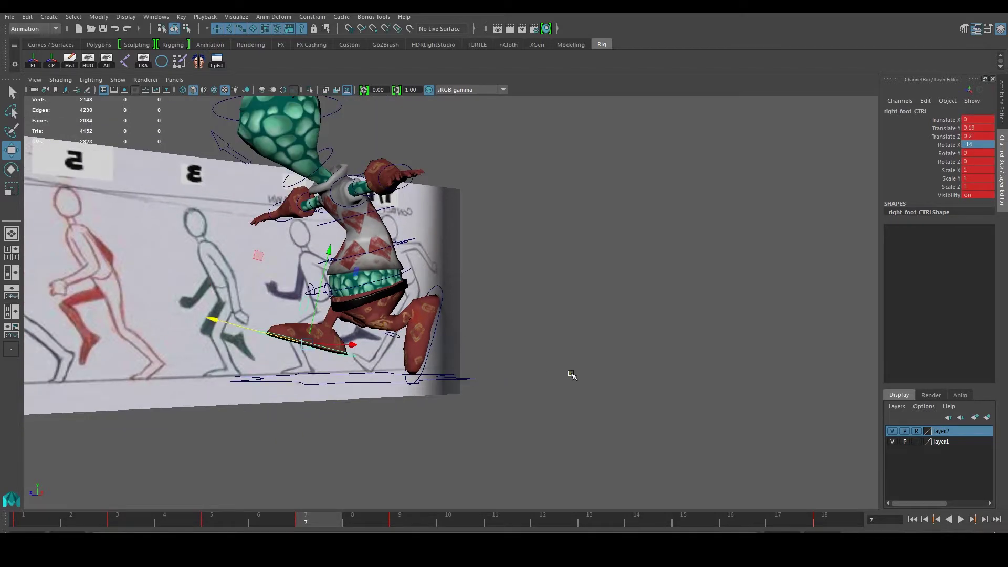
click(468, 400)
click(13, 523)
key(alt+v)
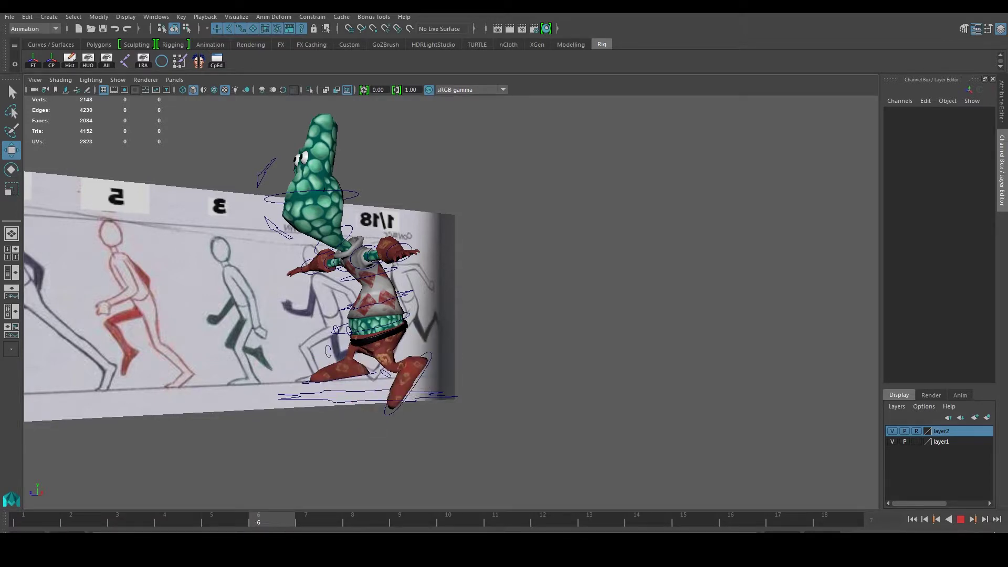
Stop playback, orbit to a front view, and scrub to frame 7 to check the legs
key(alt+v)
alt+drag(368, 399, 443, 387)
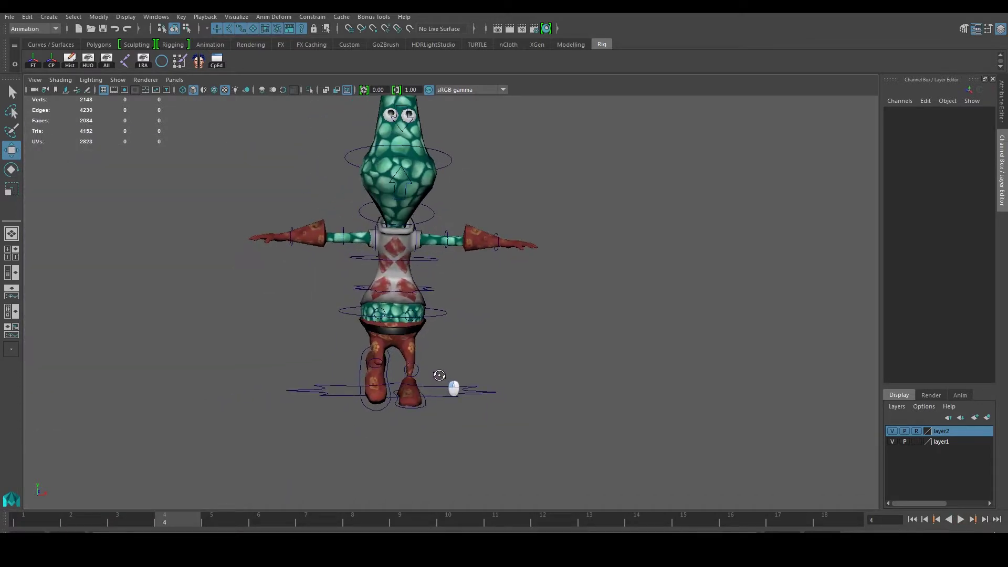
scroll(430, 386, up, 2)
scroll(430, 386, up, 2)
key(alt+v)
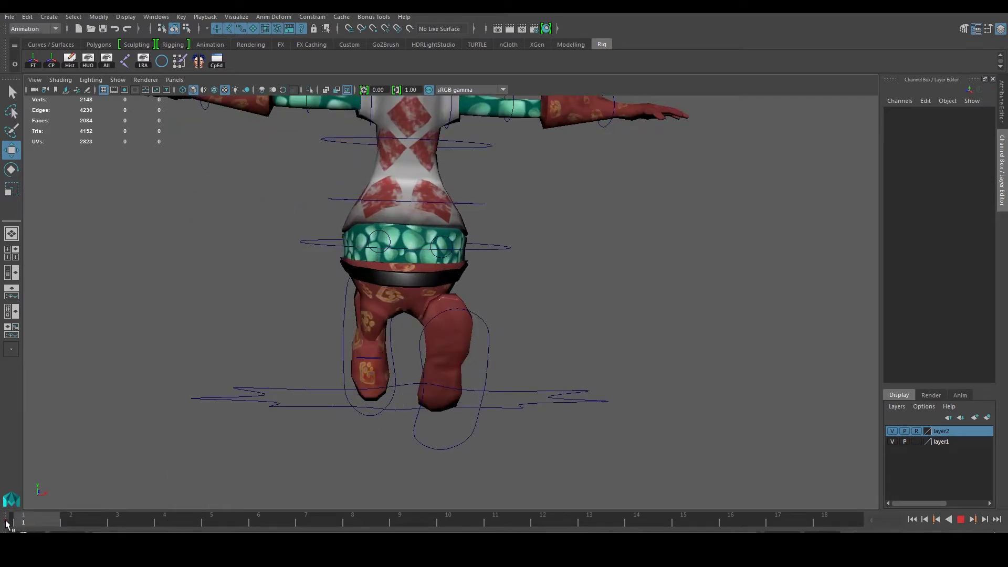
mouse_move(142, 523)
mouse_down()
mouse_move(417, 517)
mouse_move(339, 526)
mouse_up()
key(alt+v)
Orbit to a side view, scrub through frames 9 and 11, and frame the right foot
scroll(564, 270, down, 3)
alt+drag(564, 271, 424, 344)
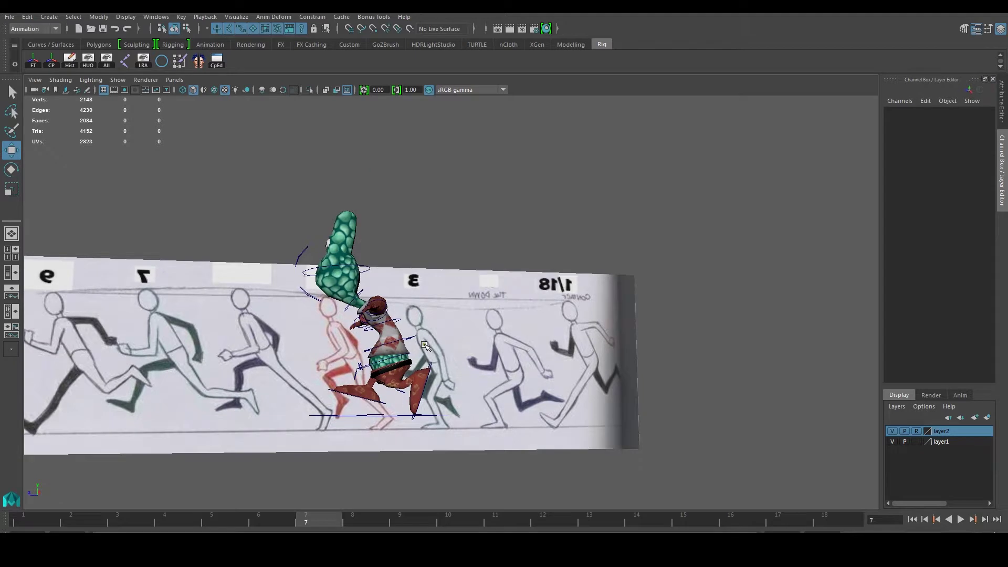
drag(359, 517, 412, 522)
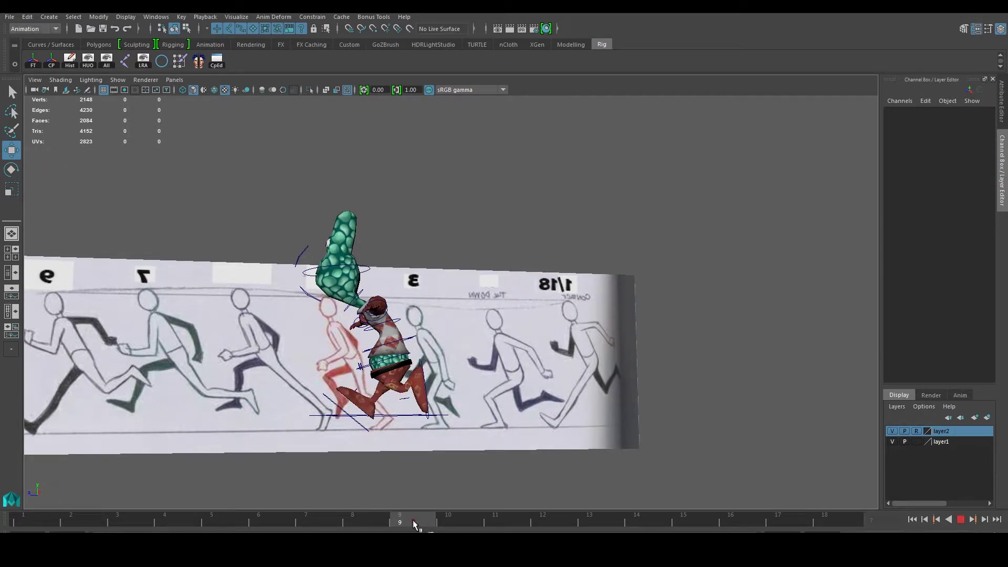
drag(412, 520, 495, 519)
click(378, 415)
key(f)
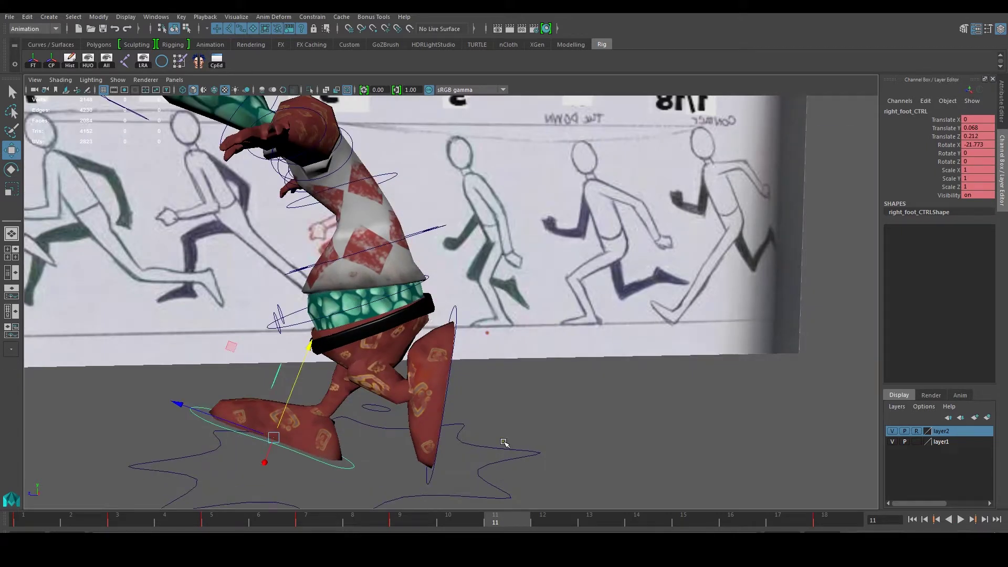
At frame 11, lower the right foot and rotate it flat onto the ground
mouse_move(500, 522)
mouse_down()
mouse_move(470, 523)
mouse_move(504, 520)
mouse_up()
scroll(529, 403, down, 3)
scroll(551, 420, down, 3)
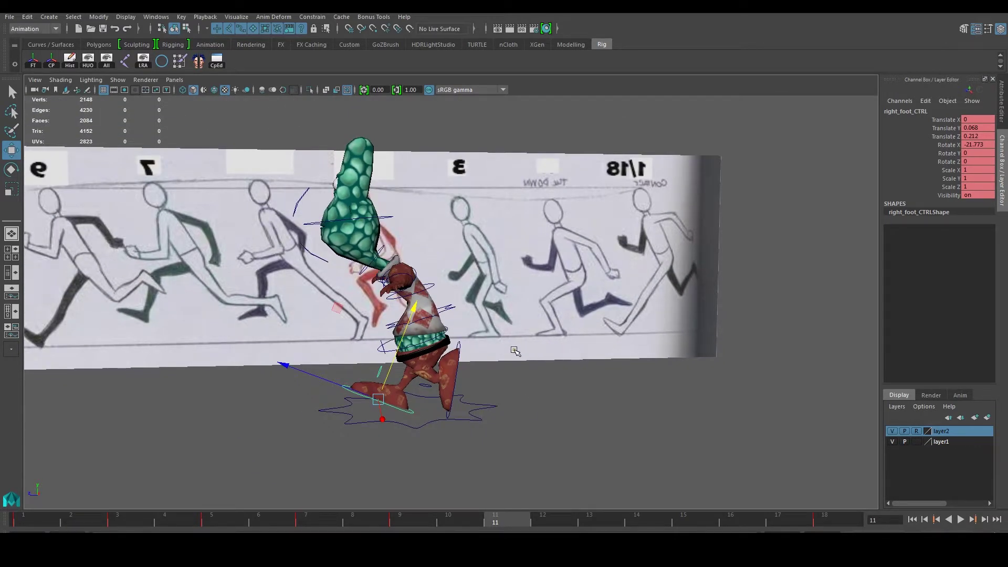
scroll(501, 373, up, 2)
scroll(512, 383, up, 1)
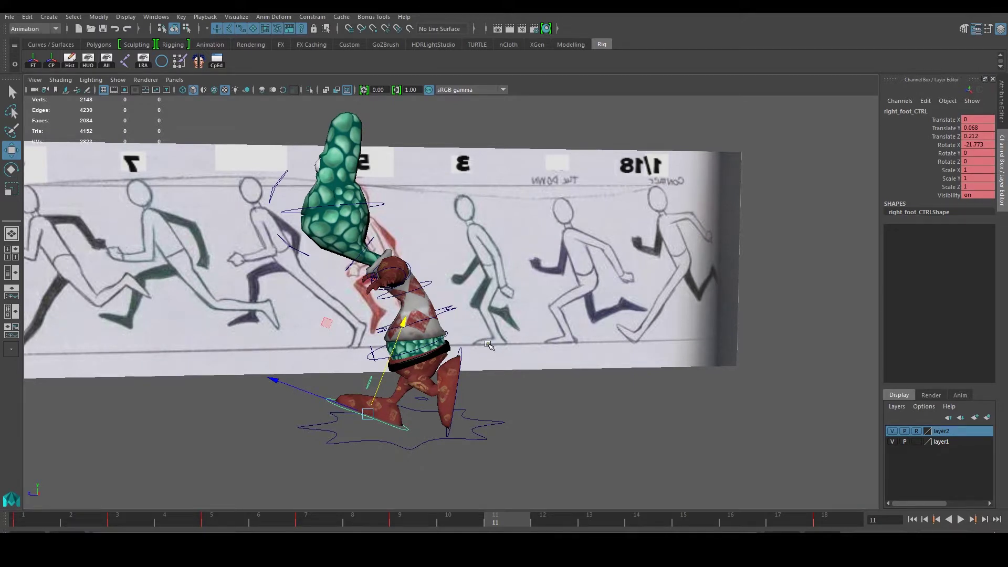
scroll(409, 415, up, 1)
scroll(378, 404, up, 2)
scroll(340, 391, up, 2)
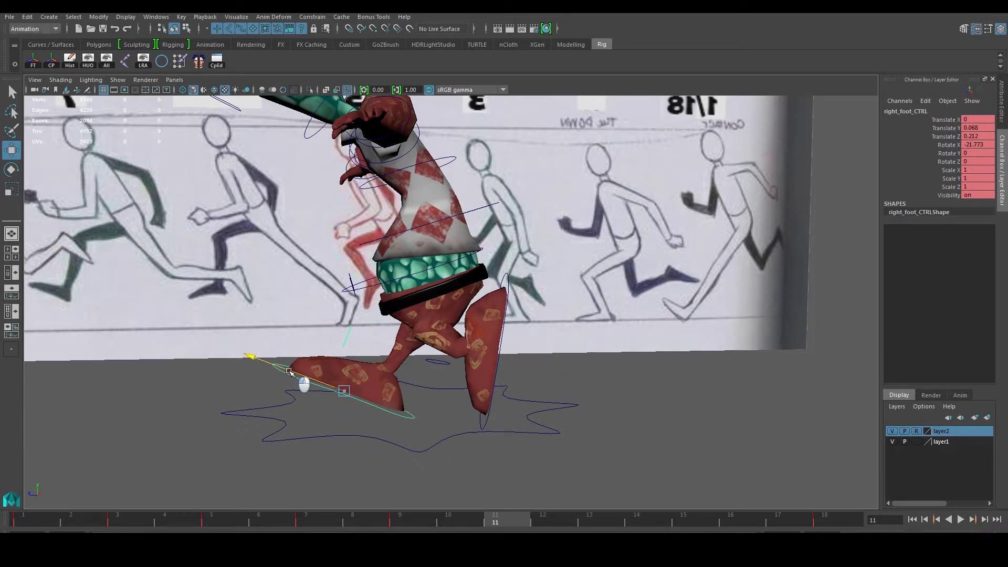
drag(289, 371, 320, 382)
key(e)
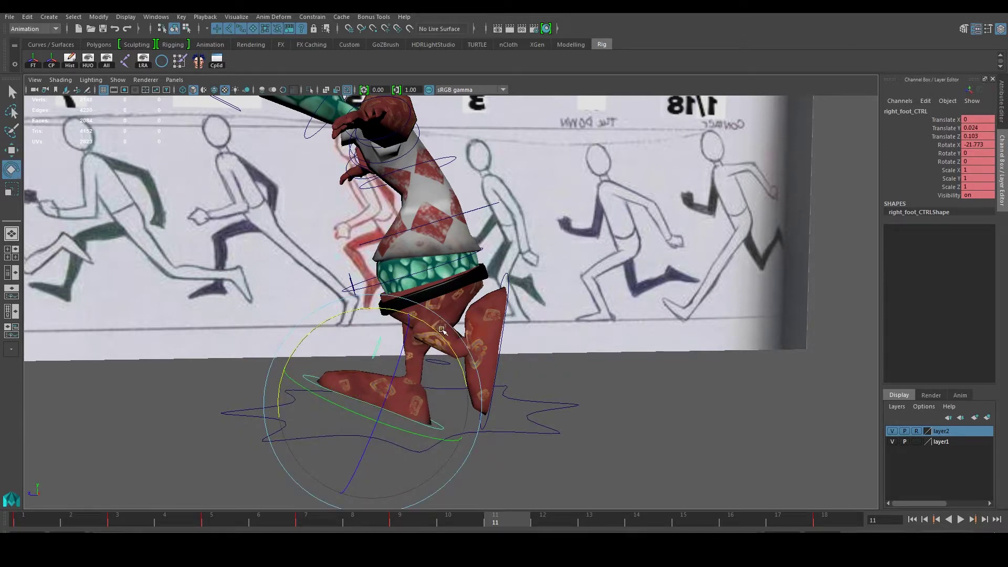
mouse_move(429, 349)
mouse_down()
mouse_move(403, 321)
mouse_move(399, 332)
mouse_up()
key(w)
drag(281, 407, 292, 410)
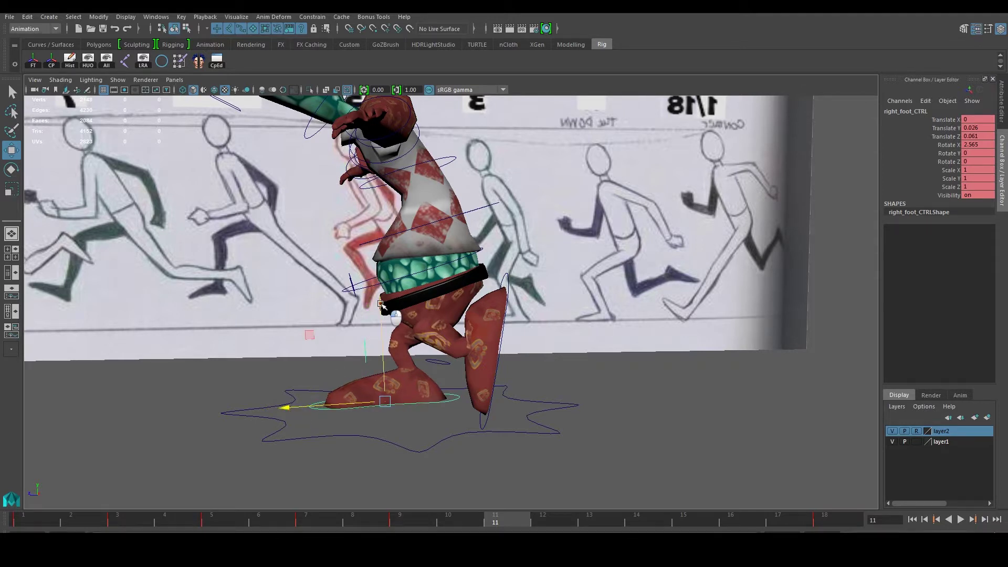
drag(380, 303, 382, 311)
mouse_move(511, 318)
alt+mouse_down()
mouse_move(473, 333)
mouse_move(525, 309)
mouse_move(501, 310)
alt+mouse_up()
Pose the left foot raised behind (Translate Y 0.23, Z -0.35, Rotate X 82.6) and key it
click(472, 305)
key(e)
key(w)
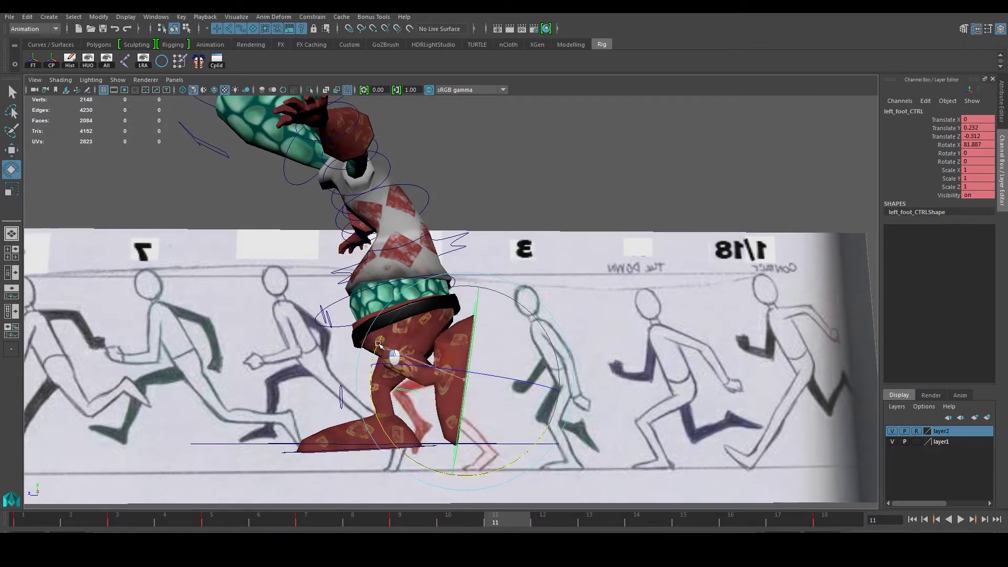
middle_drag(366, 366, 387, 371)
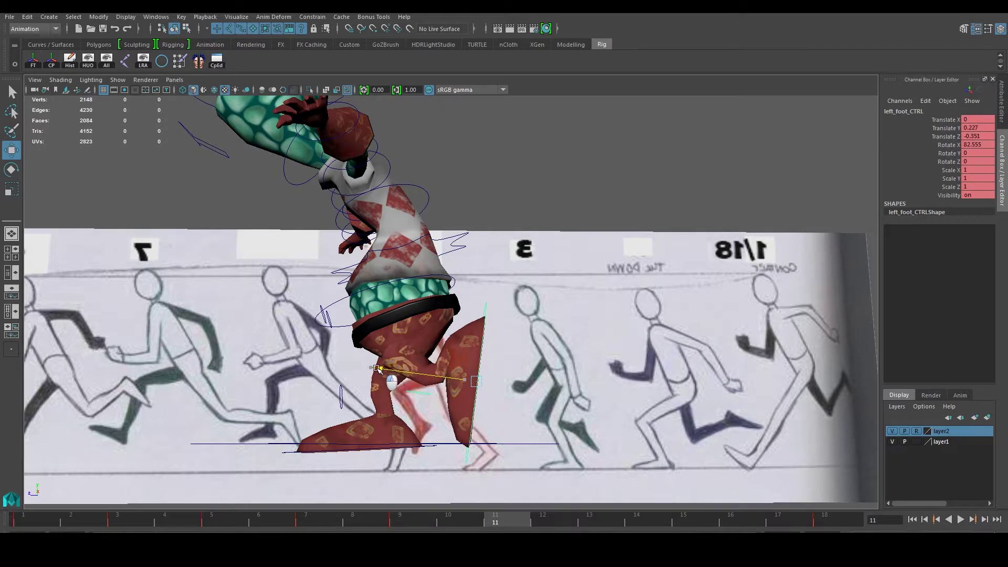
alt+drag(386, 373, 402, 391)
double_click(988, 128)
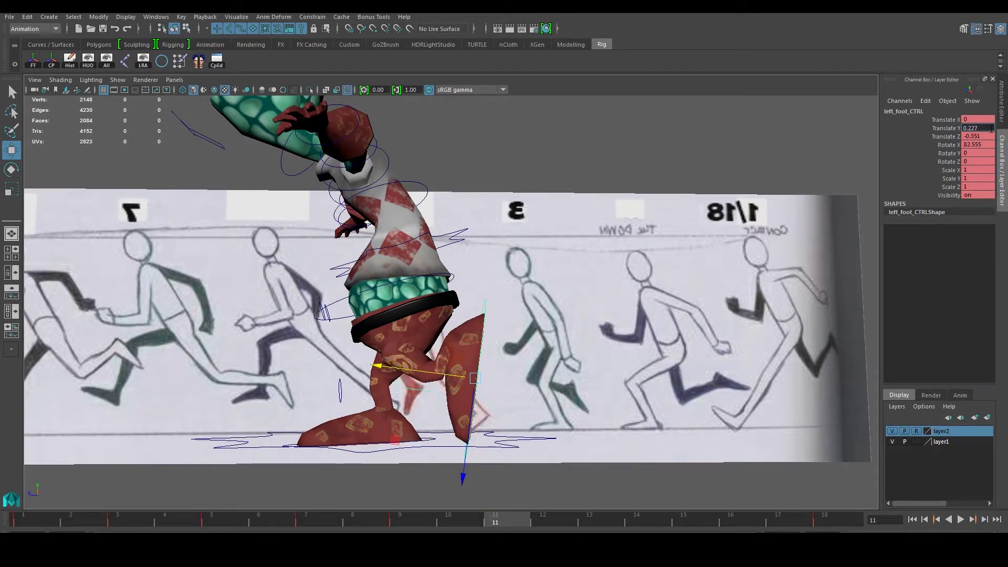
text(0.25)
key(Return)
double_click(989, 137)
text(-0.35)
key(Return)
double_click(990, 144)
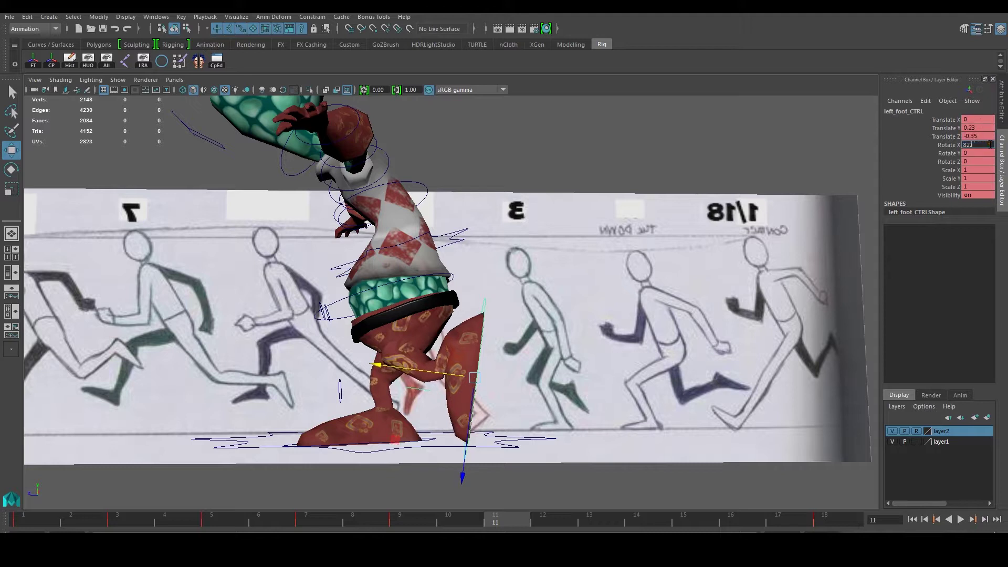
key(Return)
key(s)
Set the right foot's Rotate X to 2.57 and key it at frame 11
click(434, 440)
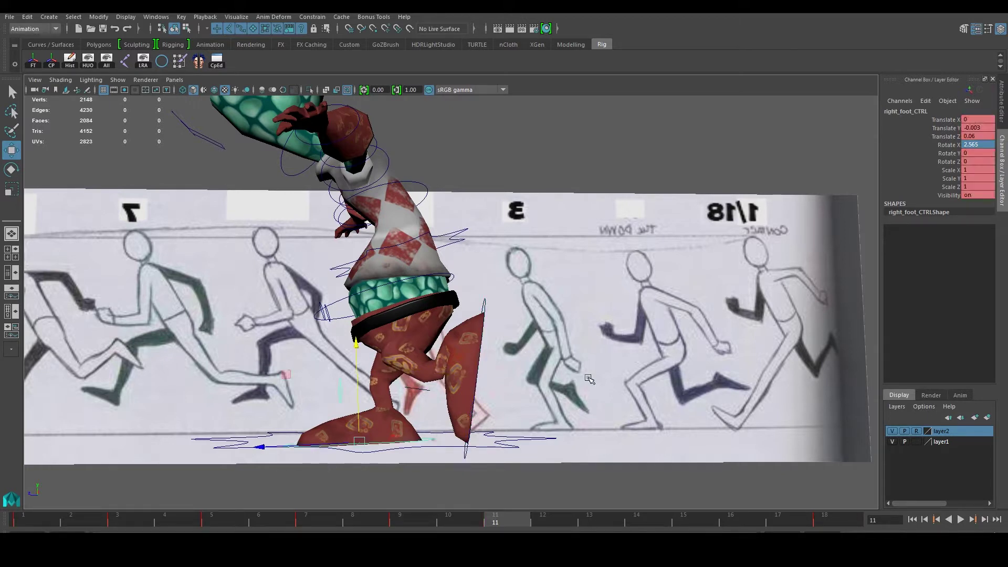
double_click(979, 128)
double_click(983, 136)
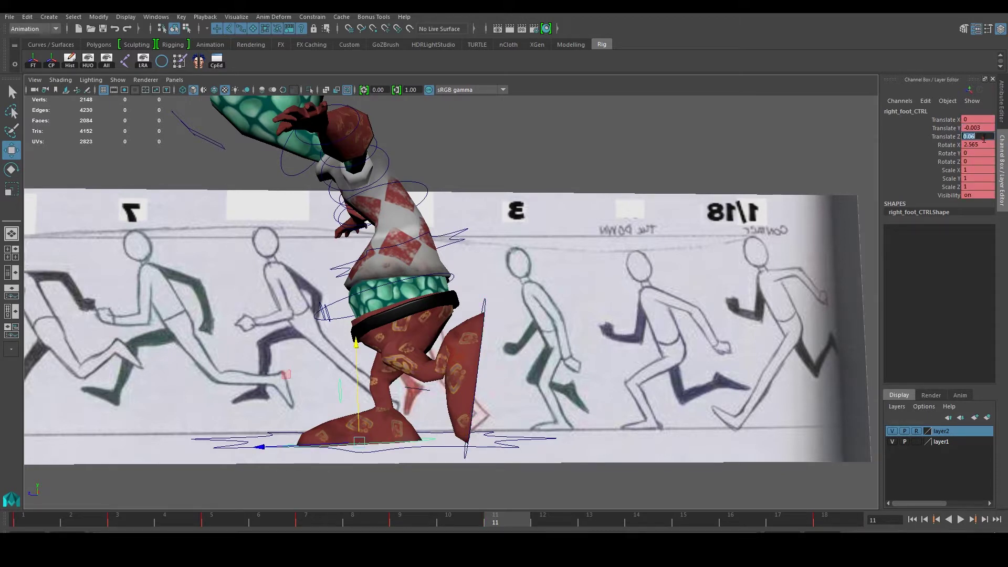
double_click(988, 145)
text(2.56)
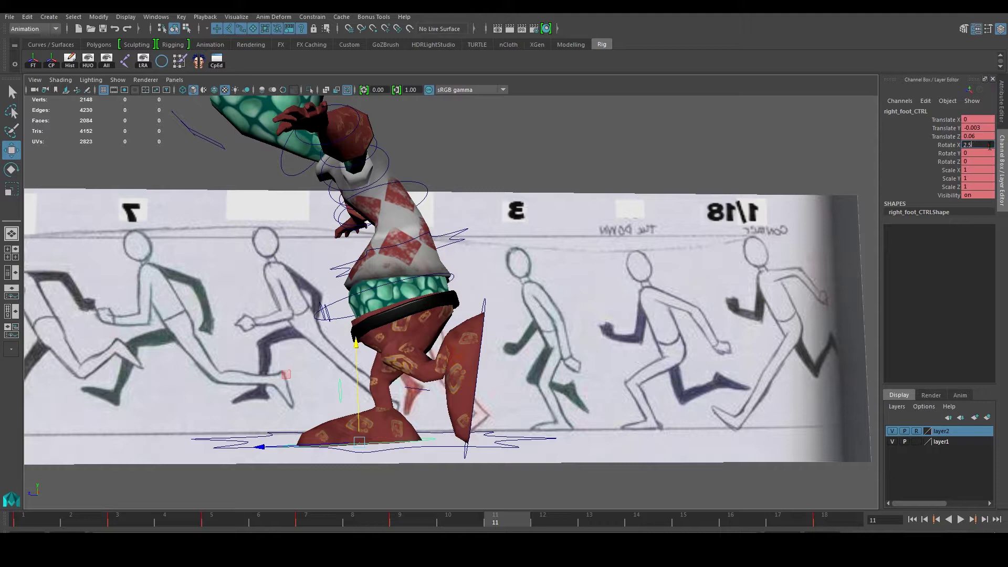
double_click(980, 153)
double_click(978, 145)
text(s)
key(Return)
key(s)
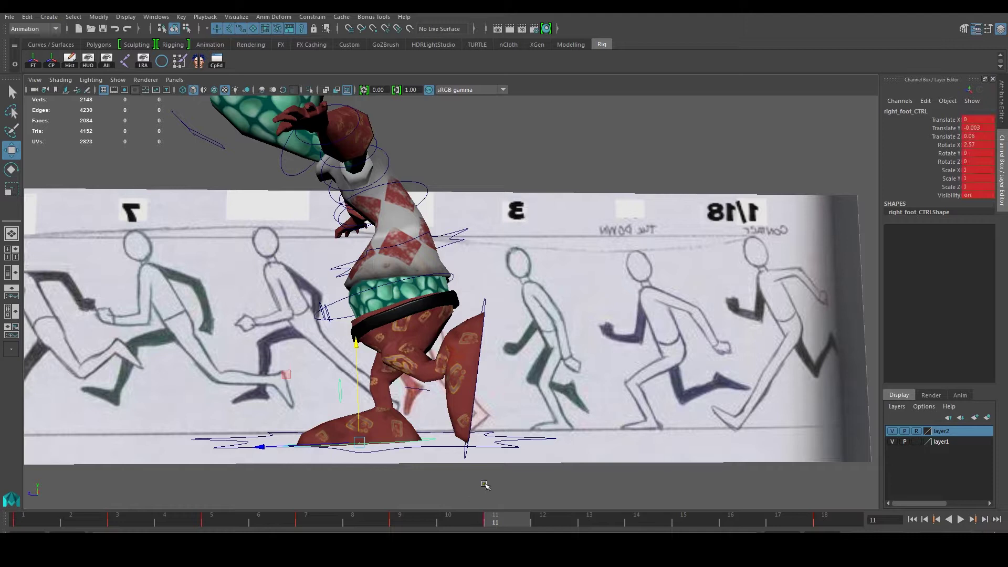
Compare the pose against frame 9, then return to frame 11
scroll(482, 500, up, 4)
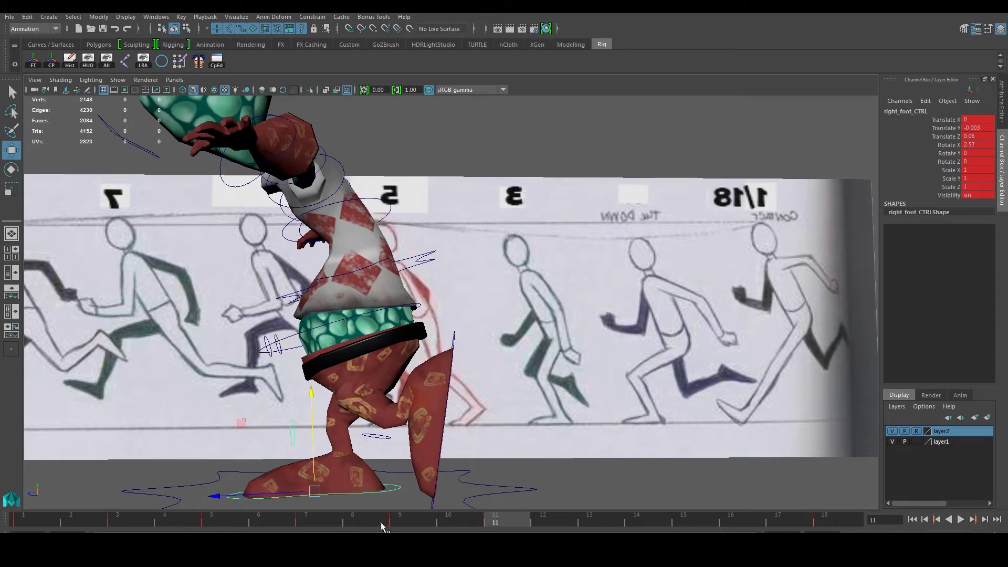
drag(382, 526, 391, 522)
key(alt+period)
key(alt+period)
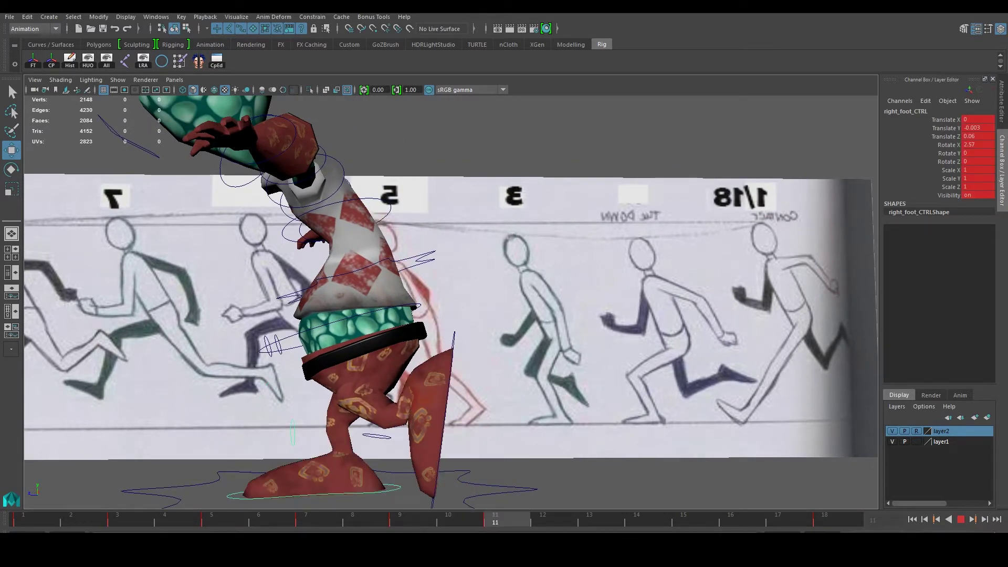
scroll(496, 468, down, 2)
scroll(496, 468, down, 1)
scroll(496, 468, down, 1)
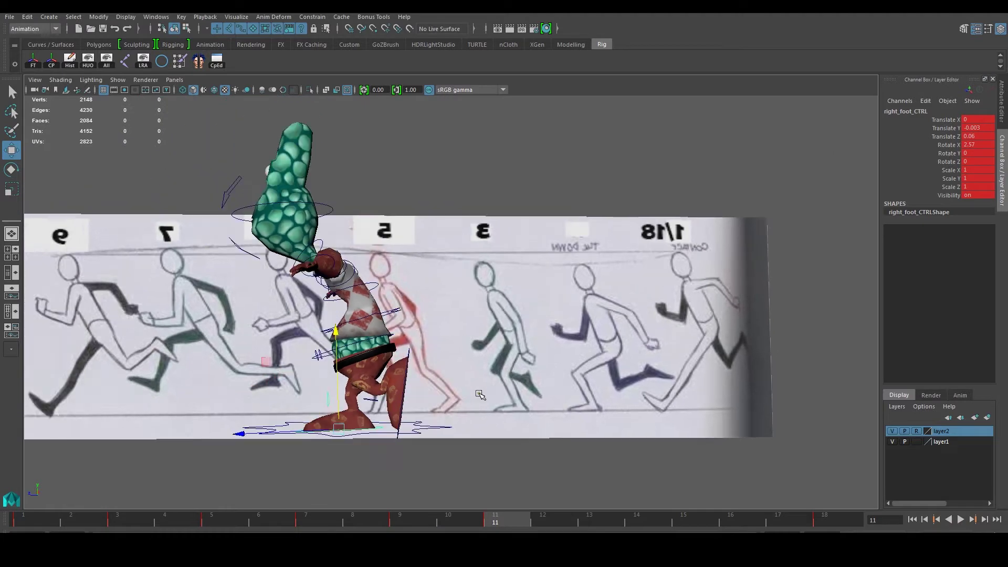
At frame 13, reduce the right foot's tilt
click(587, 521)
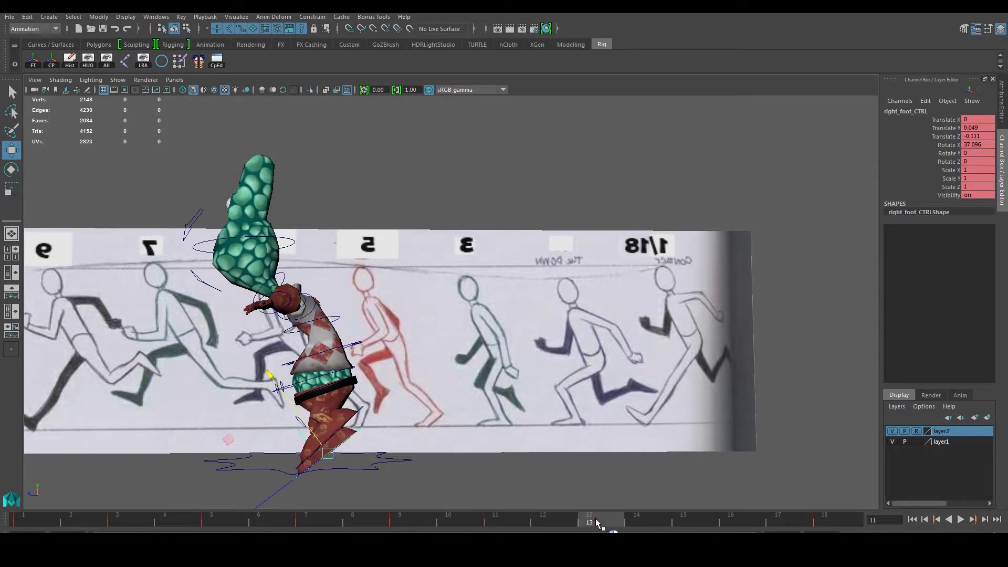
mouse_move(395, 354)
alt+mouse_down()
mouse_move(419, 311)
mouse_move(467, 314)
alt+mouse_up()
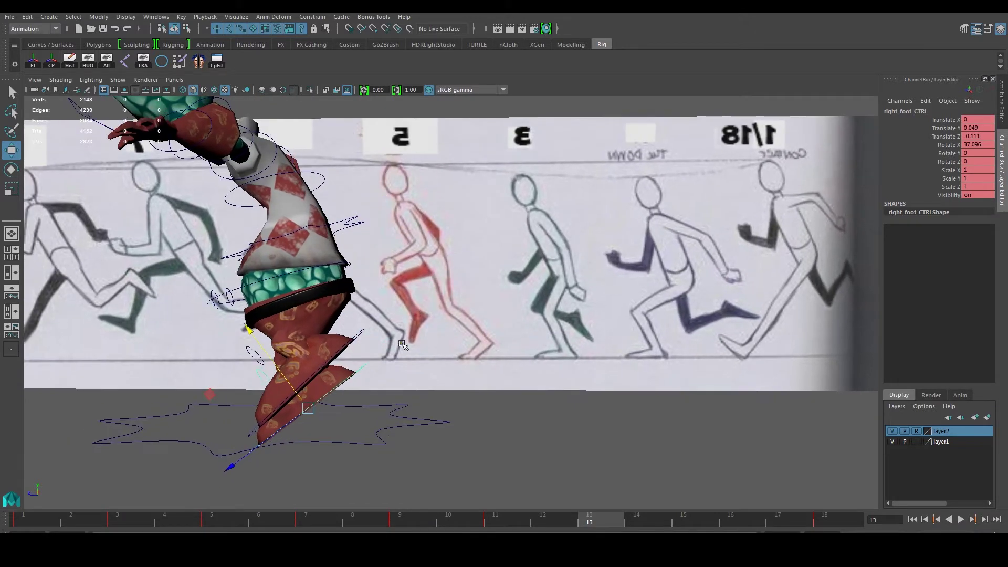
alt+middle_drag(467, 315, 504, 311)
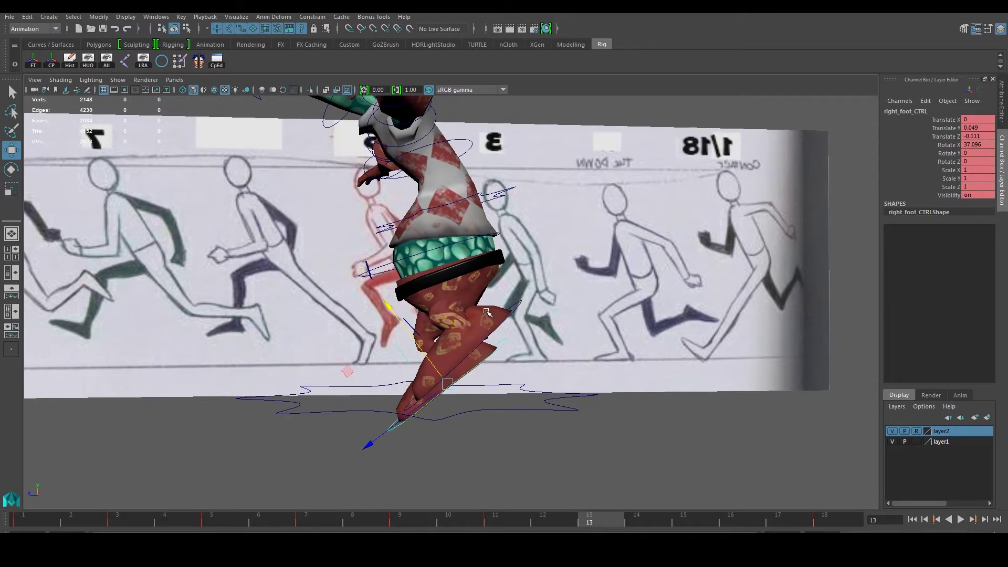
alt+drag(503, 312, 378, 339)
scroll(378, 340, up, 3)
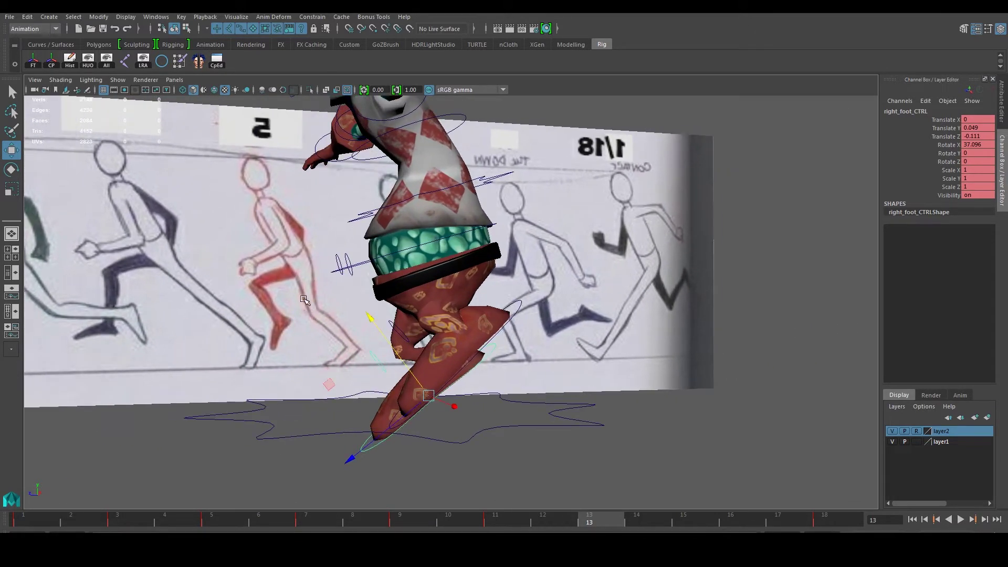
mouse_move(368, 351)
alt+mouse_down()
mouse_move(511, 367)
mouse_move(506, 405)
mouse_move(467, 292)
mouse_move(456, 313)
alt+mouse_up()
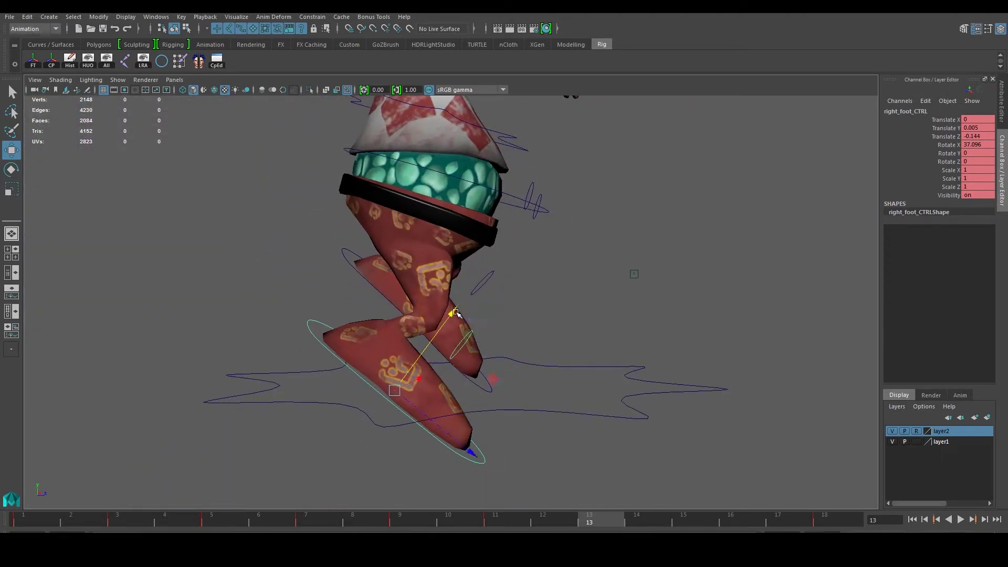
key(e)
mouse_move(475, 333)
mouse_down()
mouse_move(469, 320)
mouse_move(344, 301)
mouse_move(344, 310)
mouse_move(398, 320)
mouse_move(352, 306)
mouse_move(367, 315)
mouse_up()
Re-pose the left foot at frame 13: lower it, rotate it shallower, then raise it slightly
click(507, 278)
mouse_move(507, 278)
alt+mouse_down()
mouse_move(454, 321)
mouse_move(361, 283)
alt+mouse_up()
key(w)
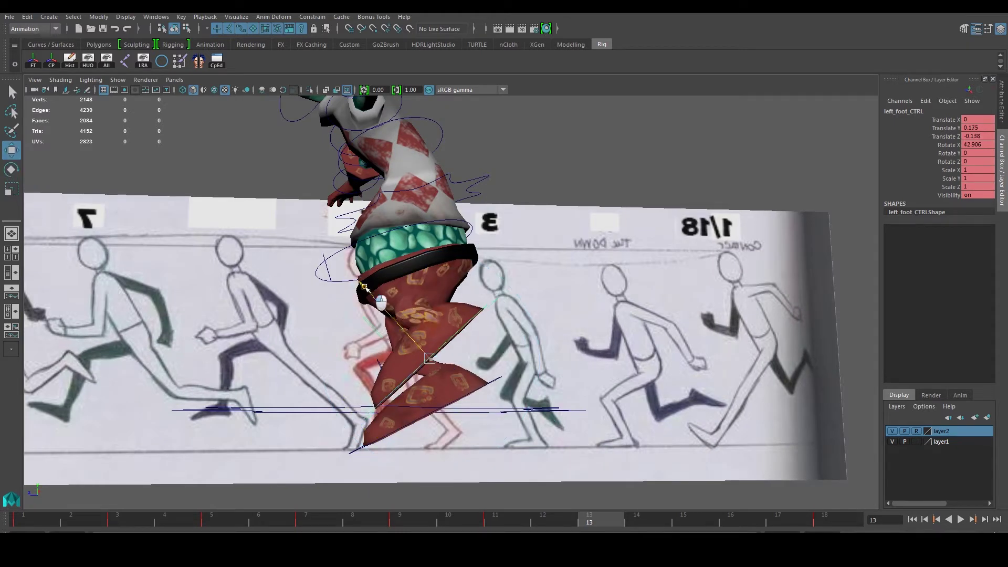
mouse_move(367, 420)
middle_down()
mouse_move(333, 446)
mouse_move(297, 434)
middle_up()
alt+drag(297, 434, 346, 367)
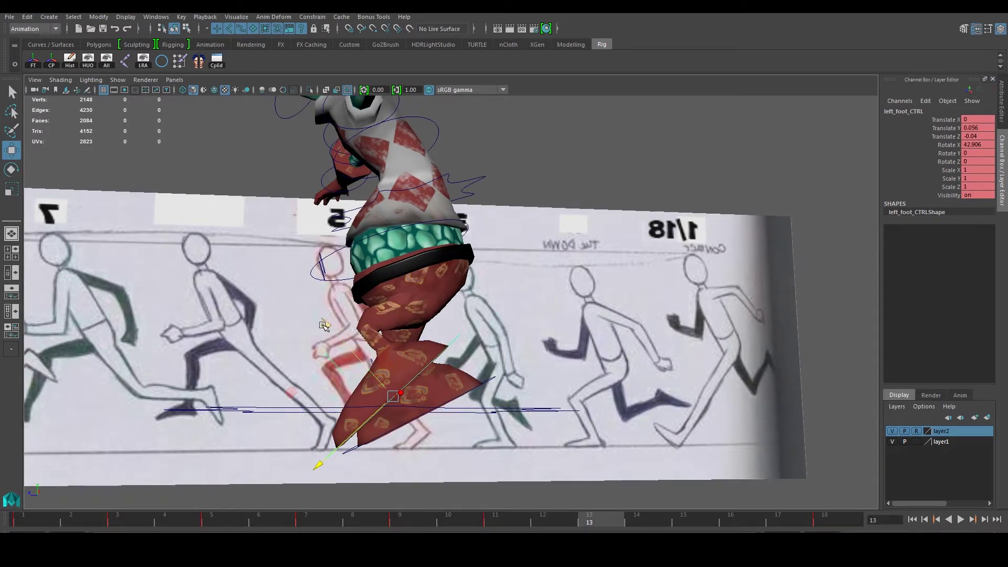
middle_drag(352, 331, 345, 387)
alt+drag(345, 387, 347, 382)
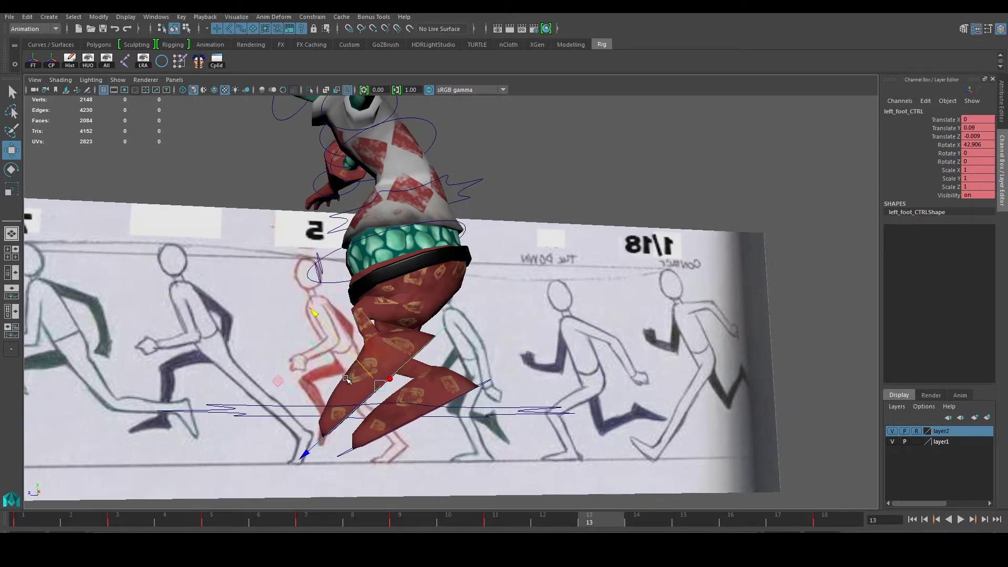
key(e)
drag(287, 364, 286, 425)
key(w)
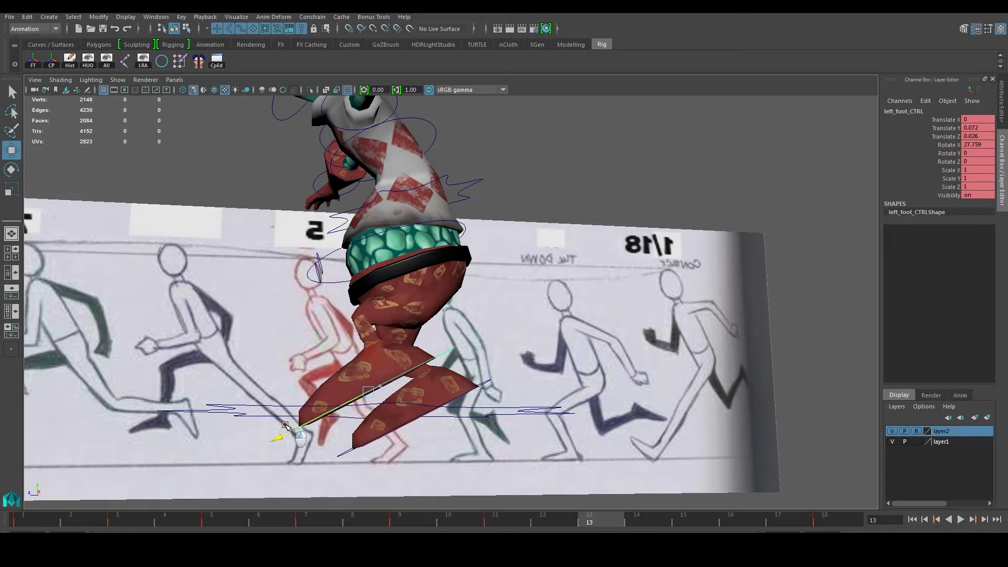
mouse_move(338, 322)
mouse_down()
mouse_move(335, 298)
mouse_move(377, 294)
mouse_move(458, 317)
mouse_up()
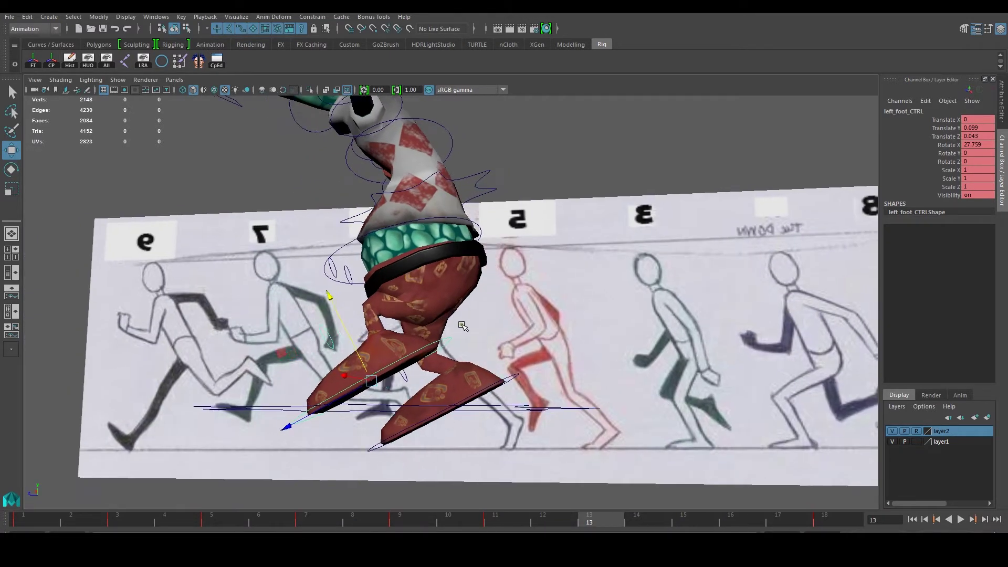
Set the right foot to height -0.01, Z -0.15, Rotate X 26.7 and key frame 13
click(514, 374)
drag(403, 321, 403, 328)
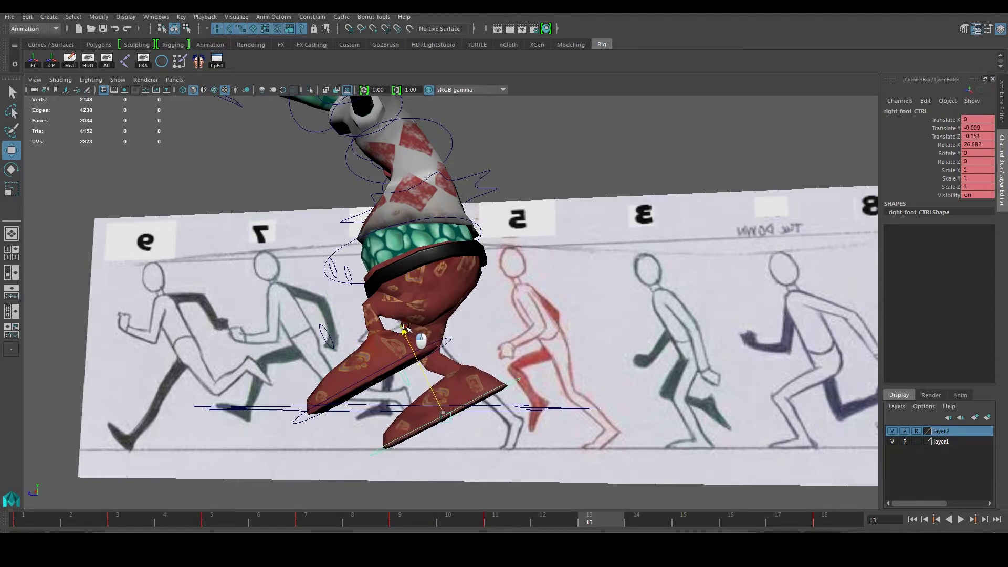
click(988, 129)
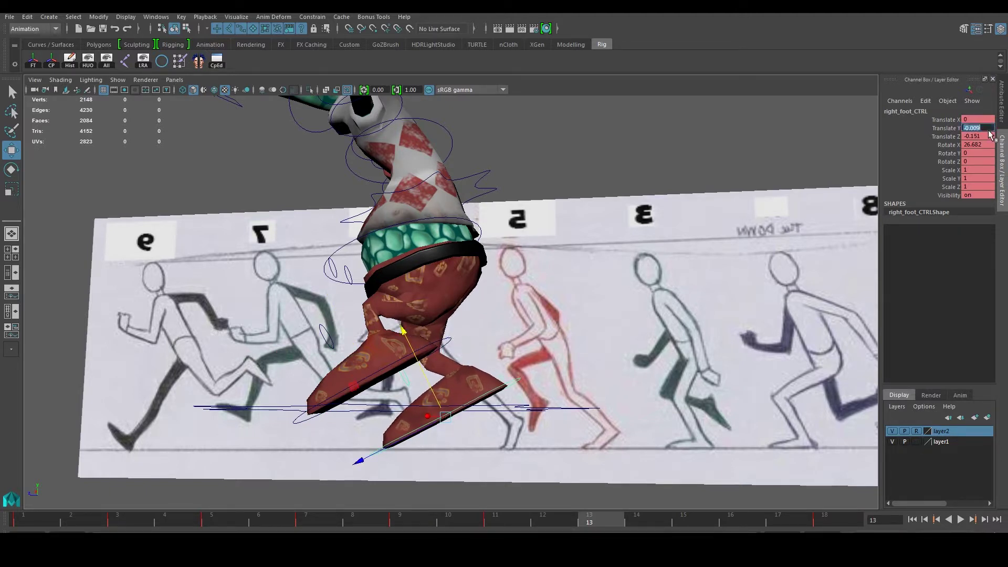
text(1)
key(Return)
click(990, 138)
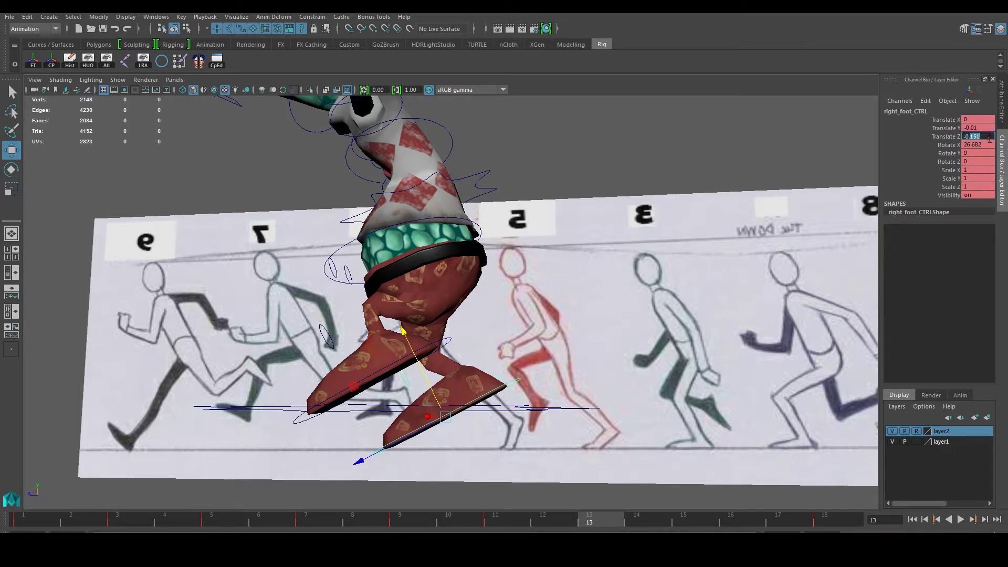
key(Return)
double_click(988, 144)
text(7)
key(Return)
key(s)
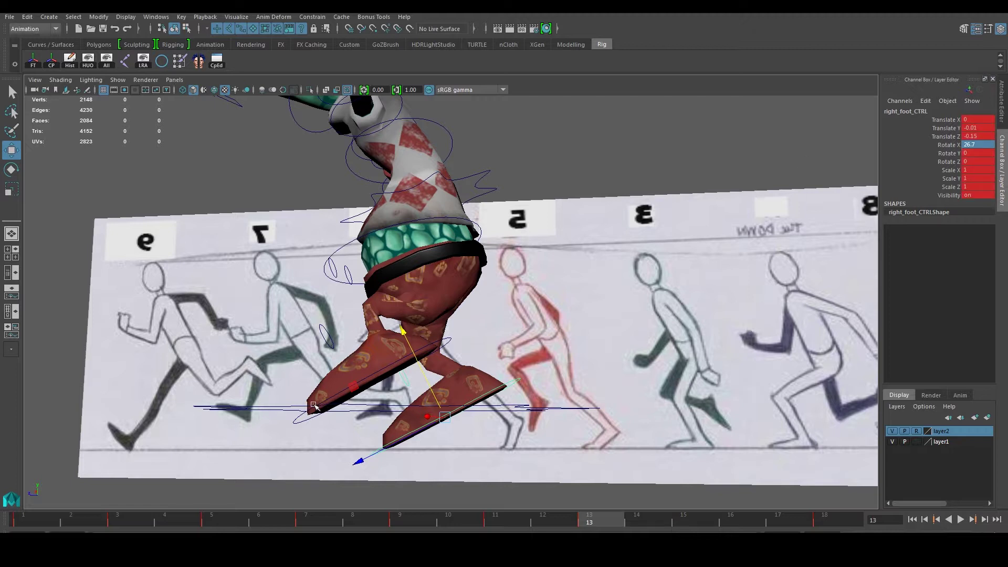
Round the left foot to height 0.1, Z 0.04, Rotate X 27.76, then advance to frame 16
click(305, 418)
double_click(990, 146)
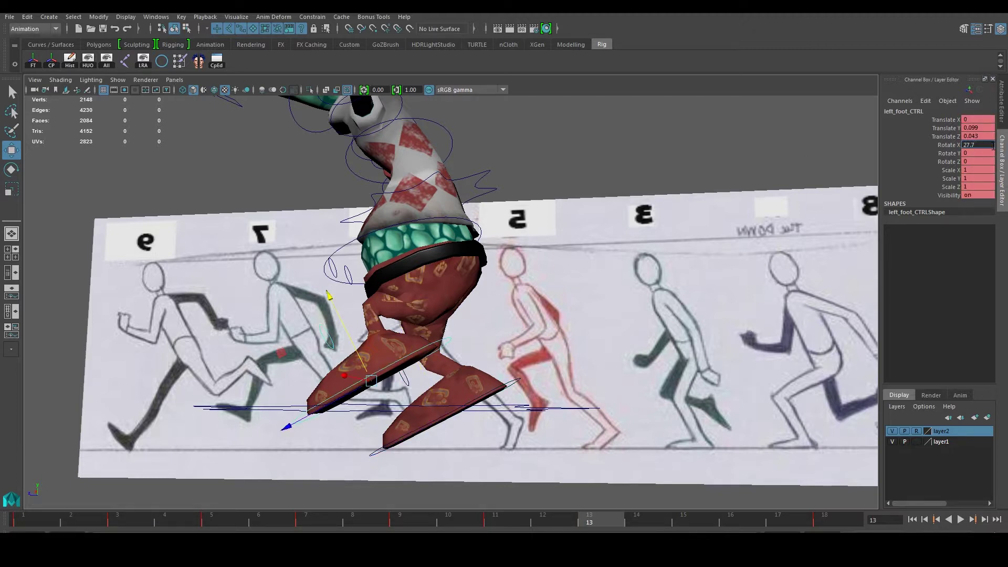
text(6)
key(Return)
double_click(985, 137)
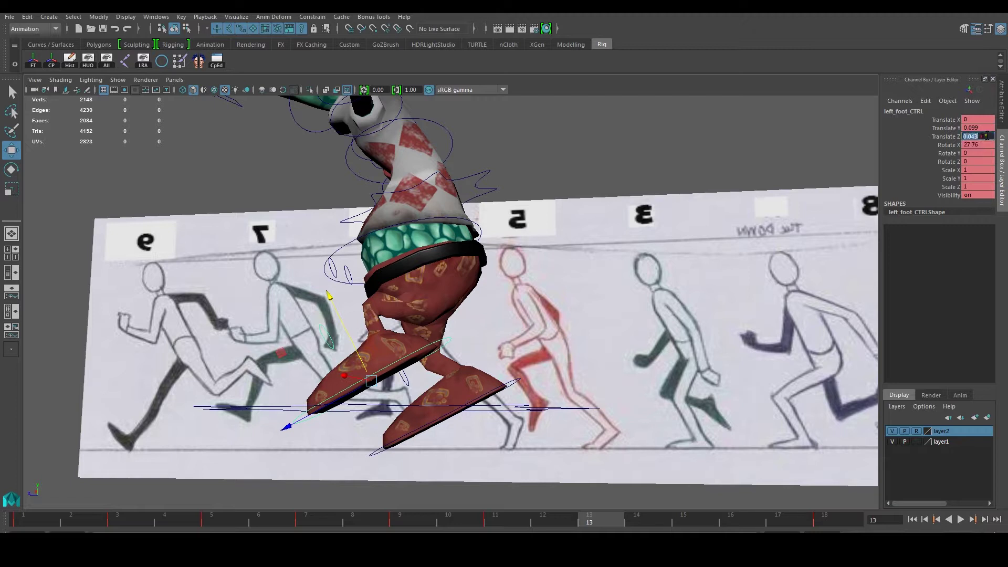
key(BackSpace)
key(Return)
double_click(990, 128)
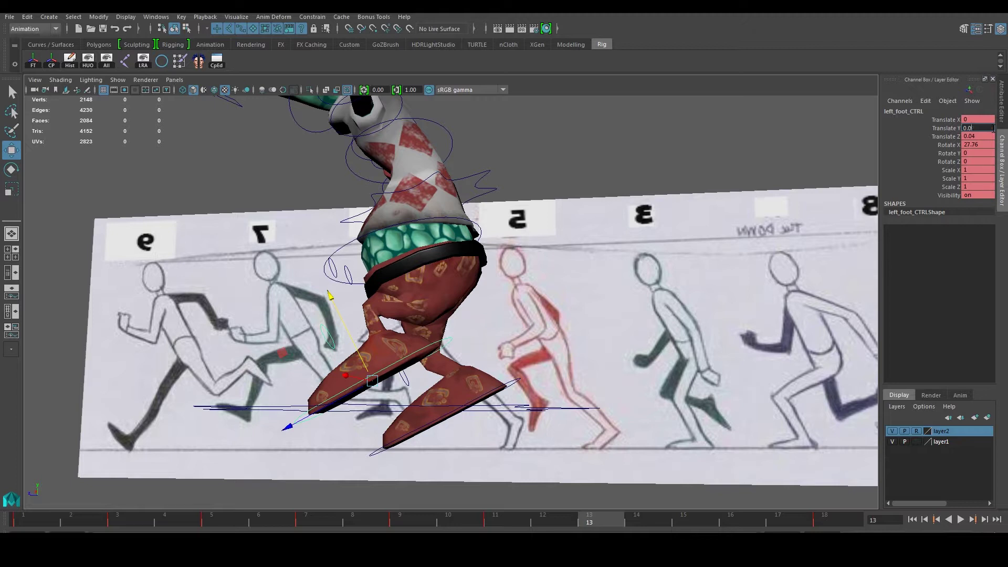
text(1)
key(Return)
mouse_move(431, 295)
alt+mouse_down()
mouse_move(426, 468)
mouse_move(445, 434)
mouse_move(572, 461)
alt+mouse_up()
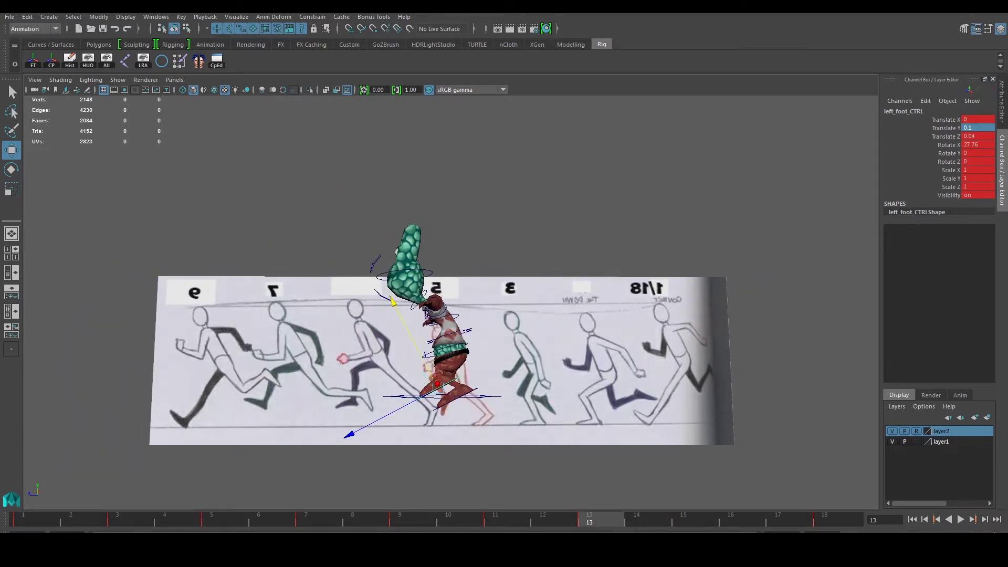
drag(680, 522, 730, 523)
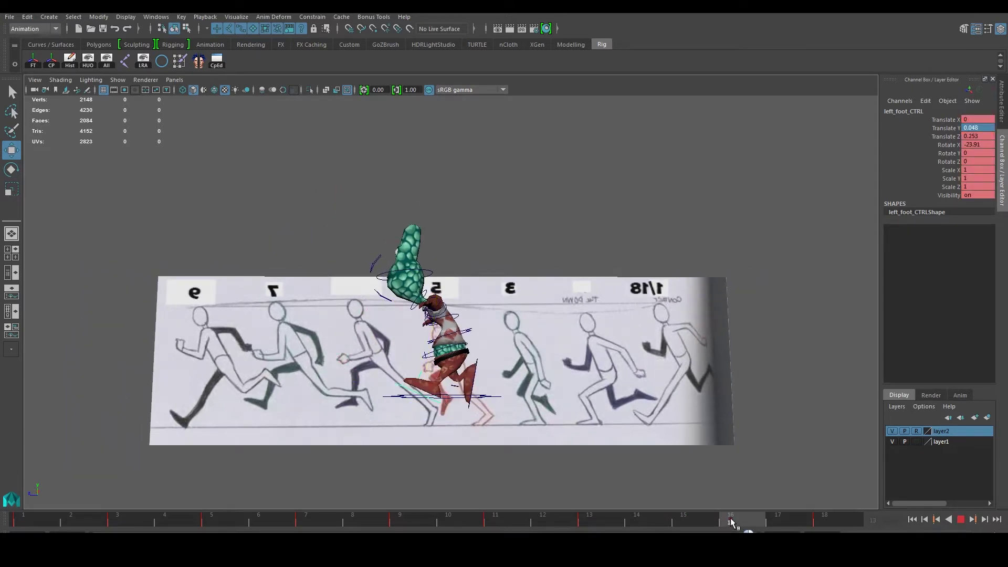
At frame 16, raise the left foot off the ground
scroll(262, 346, up, 3)
alt+drag(267, 362, 261, 340)
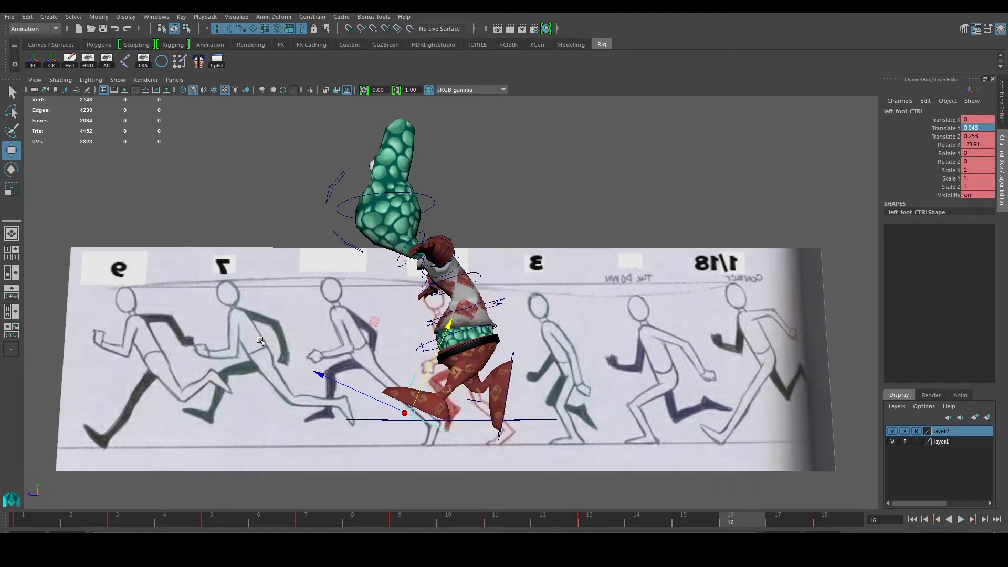
scroll(356, 373, up, 2)
scroll(362, 386, up, 1)
drag(415, 360, 445, 332)
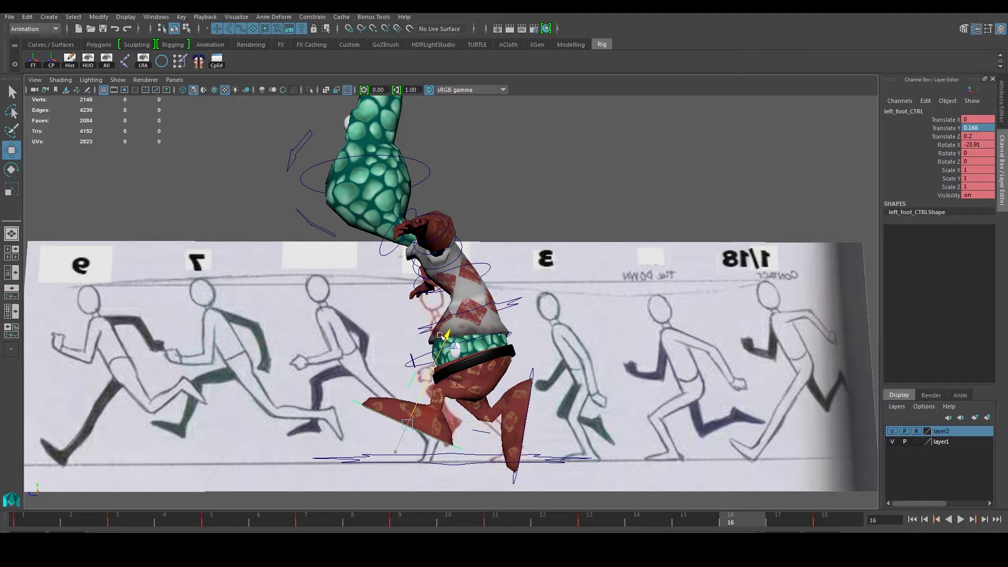
Move the right foot forward and up, and tilt it up further
click(534, 373)
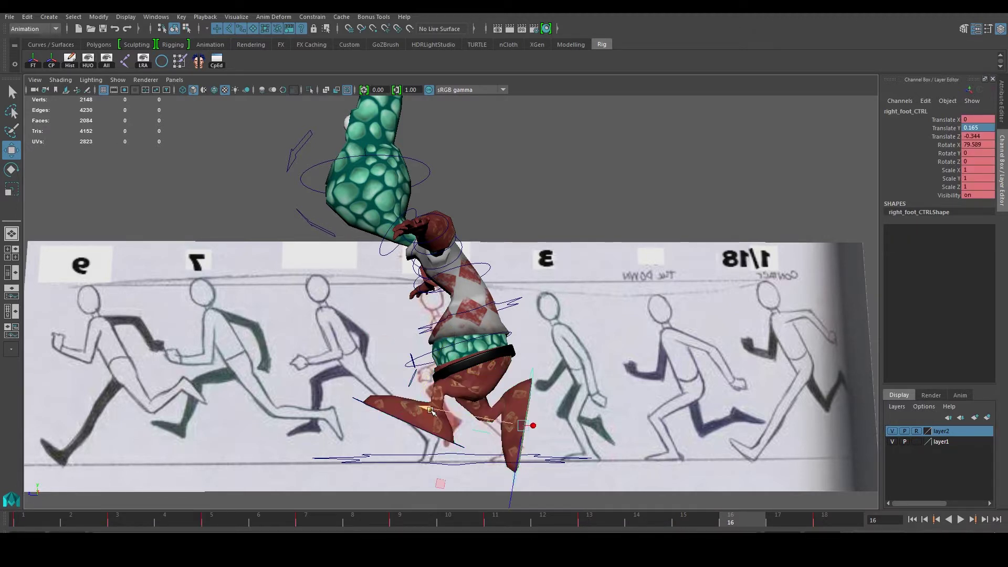
drag(426, 407, 439, 410)
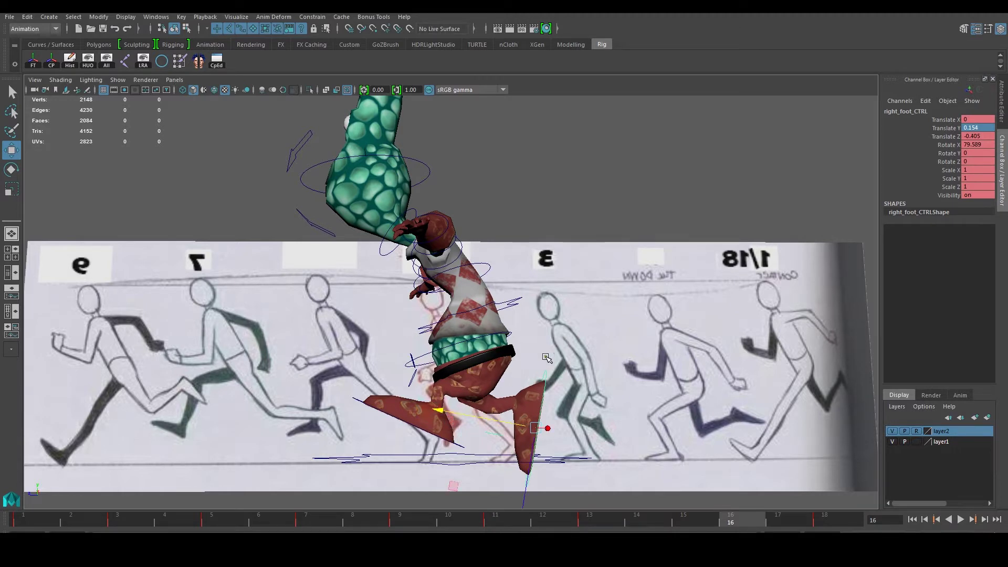
drag(533, 475, 532, 467)
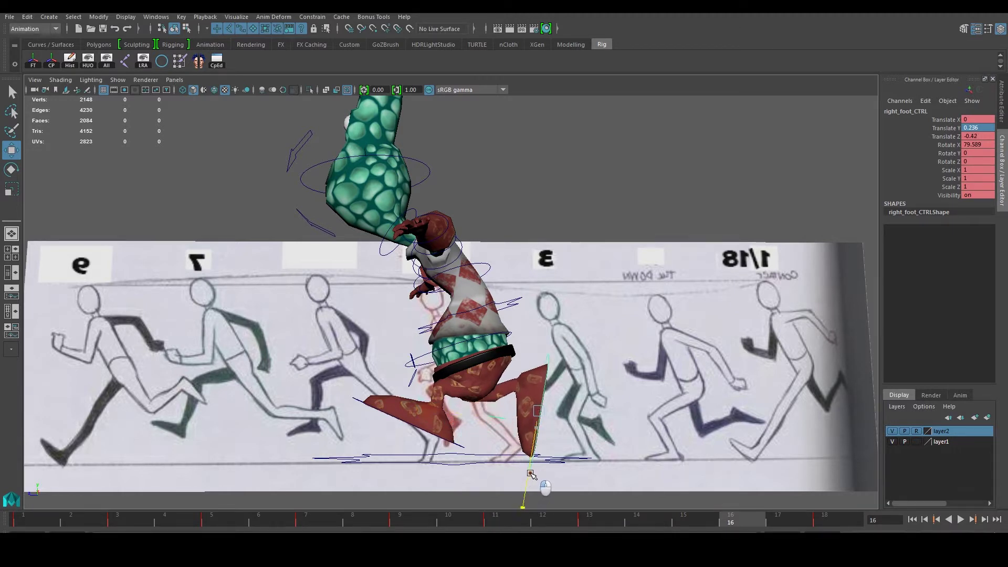
drag(458, 395, 447, 392)
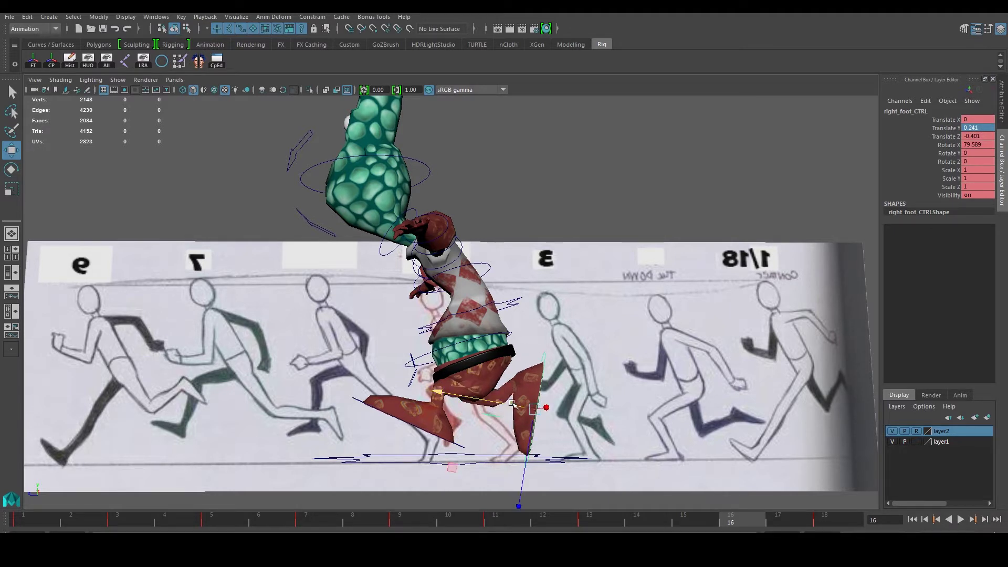
key(e)
drag(502, 322, 530, 378)
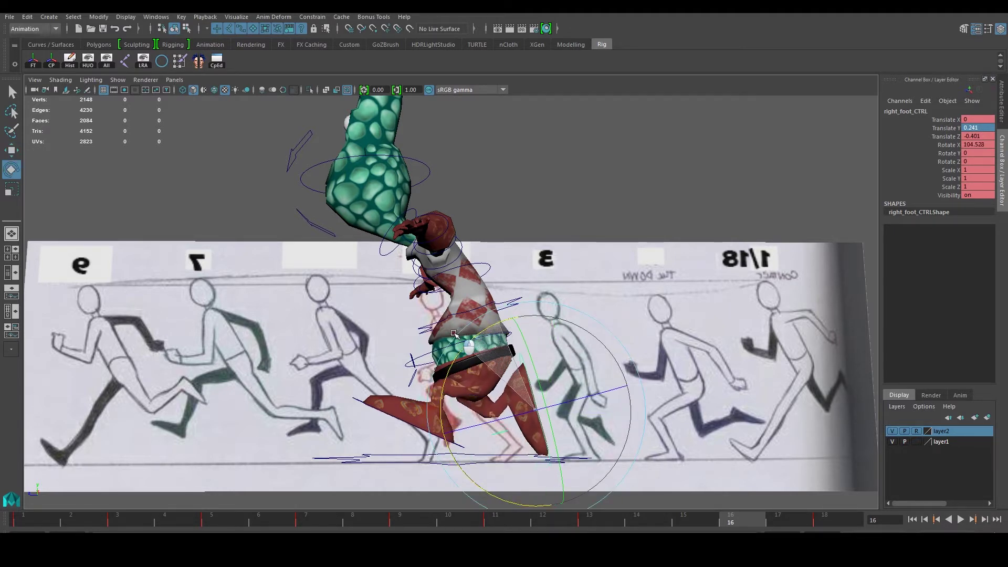
key(w)
mouse_move(548, 460)
mouse_down()
mouse_move(537, 455)
mouse_move(552, 442)
mouse_up()
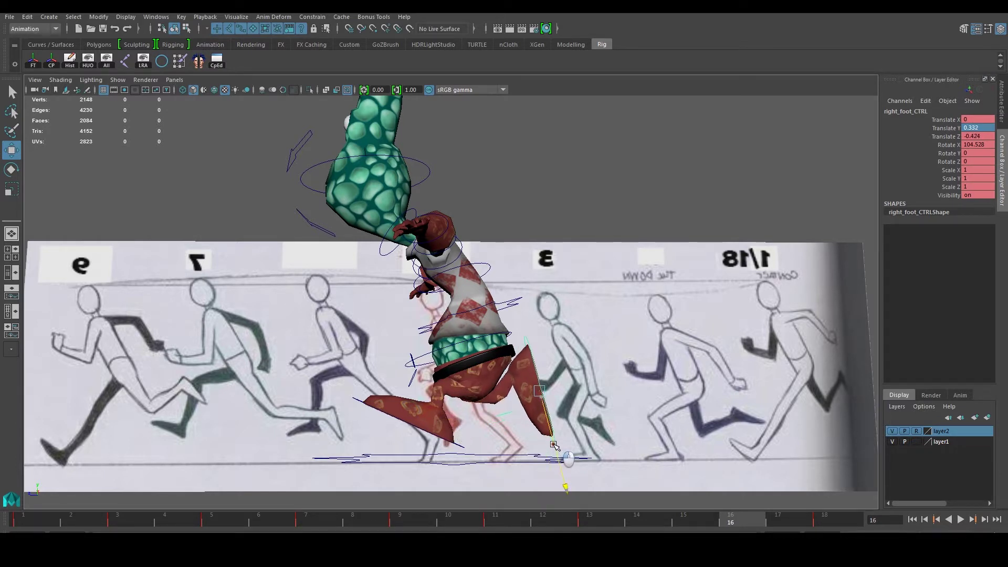
Round the right foot to height 0.33 and Z -0.42, with Rotate X near 104.5°
double_click(989, 128)
key(BackSpace)
key(Return)
key(BackSpace)
key(Return)
double_click(989, 145)
text(3)
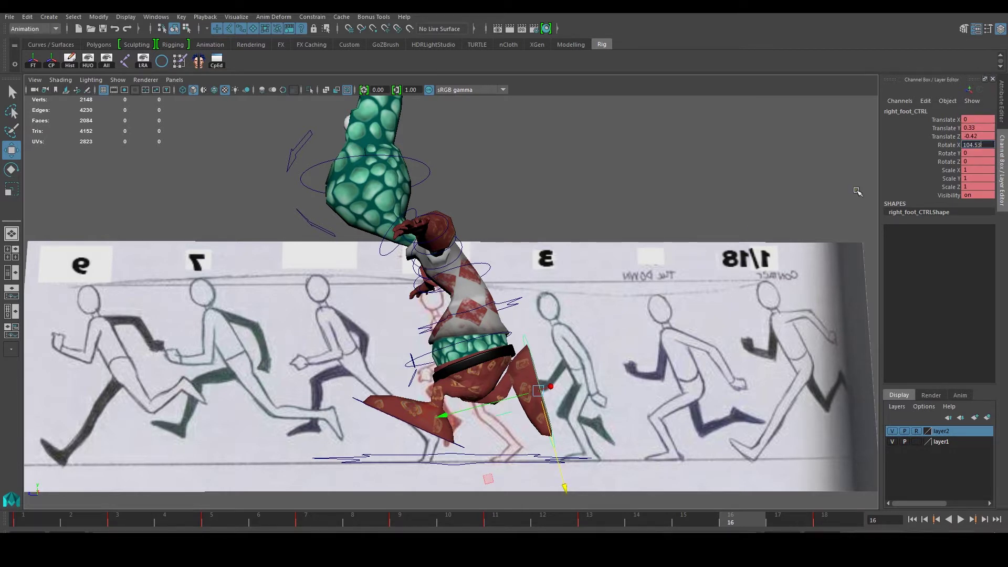
Tidy the left foot values to 0.18, 0.19, -23.9° and key the pose at frame 16
click(356, 398)
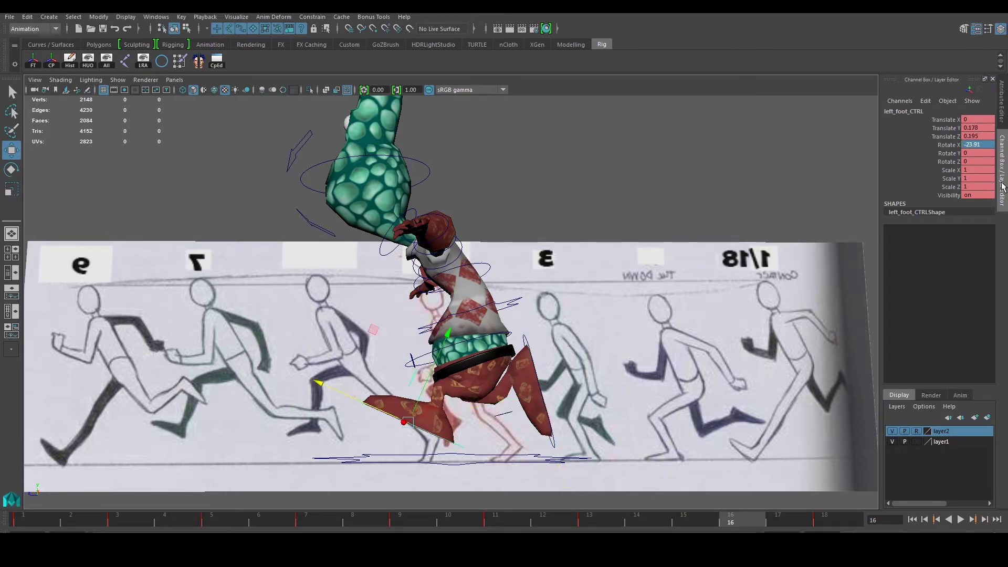
double_click(989, 136)
double_click(989, 129)
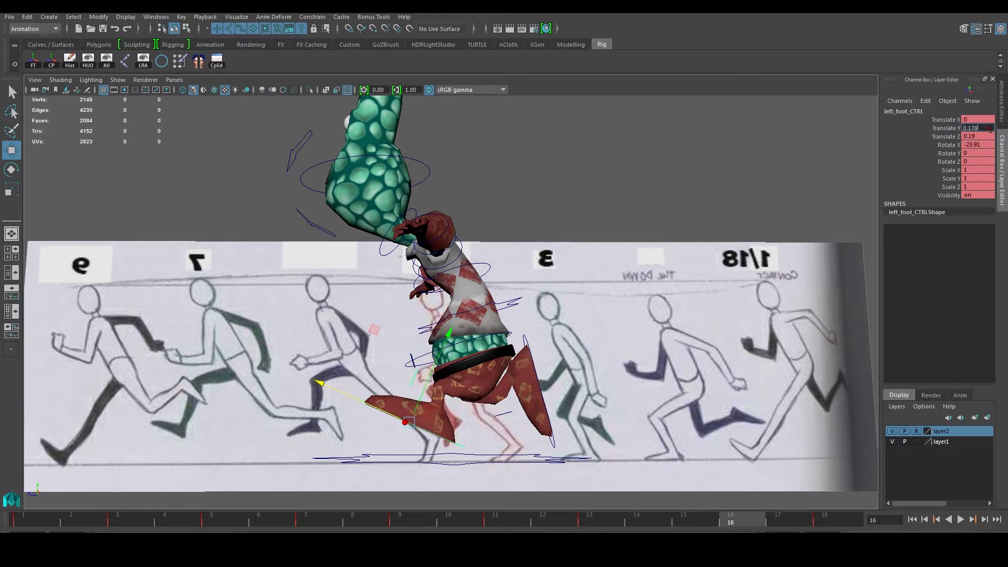
text(0.18)
double_click(987, 143)
double_click(987, 136)
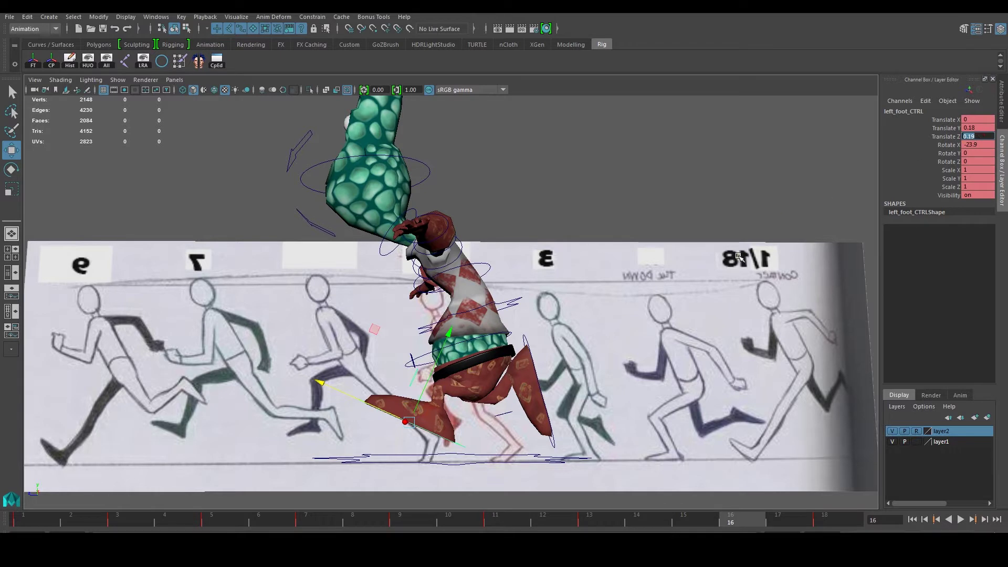
text(s)
key(Return)
key(s)
drag(320, 527, 213, 529)
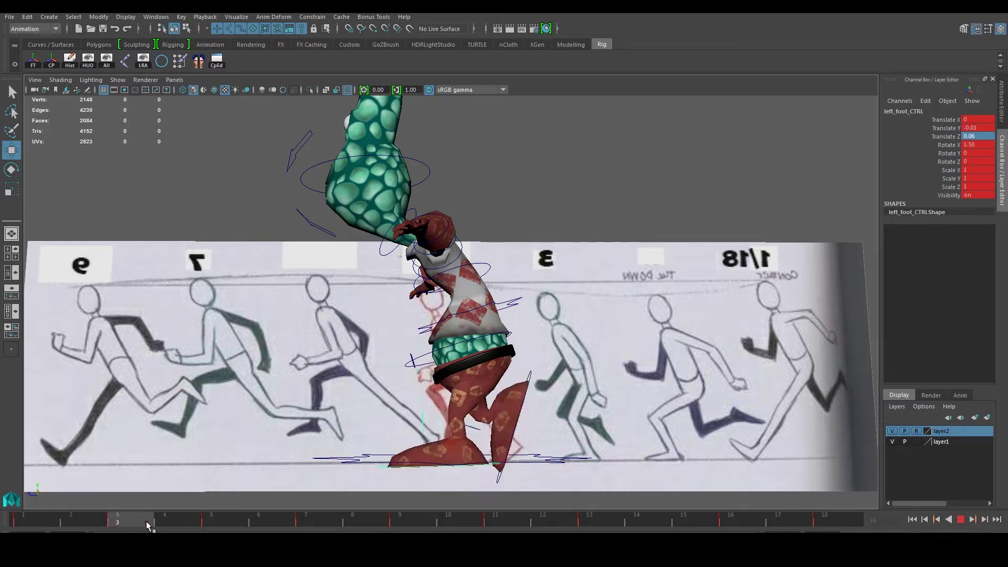
Play the run cycle from frame 1, scrub frames 2–11, and review it from the front
alt+drag(367, 315, 578, 406)
click(641, 405)
scroll(641, 405, up, 2)
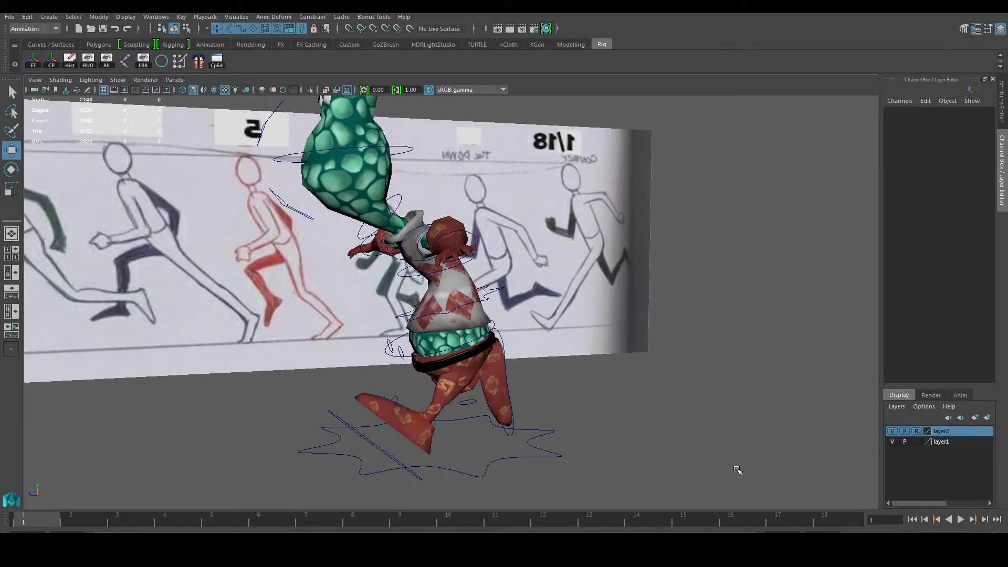
click(961, 519)
mouse_move(740, 457)
alt+mouse_down()
mouse_move(659, 414)
mouse_move(496, 403)
alt+mouse_up()
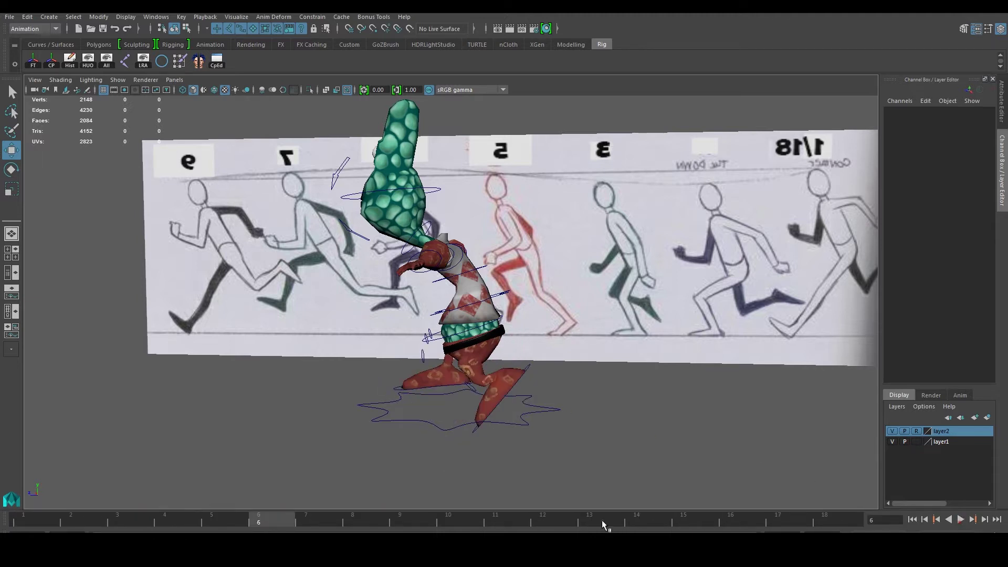
drag(70, 506, 495, 519)
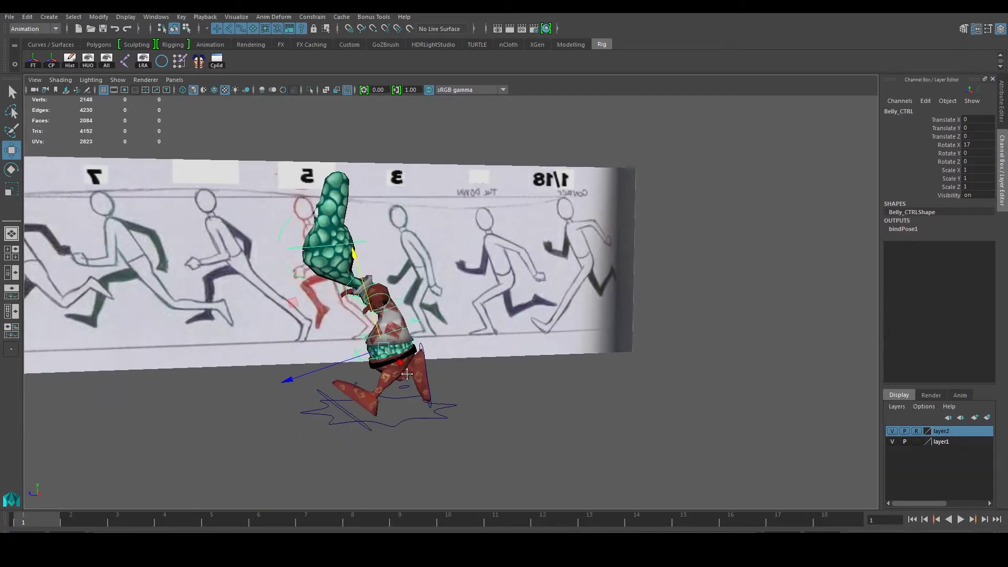
alt+drag(408, 373, 373, 352)
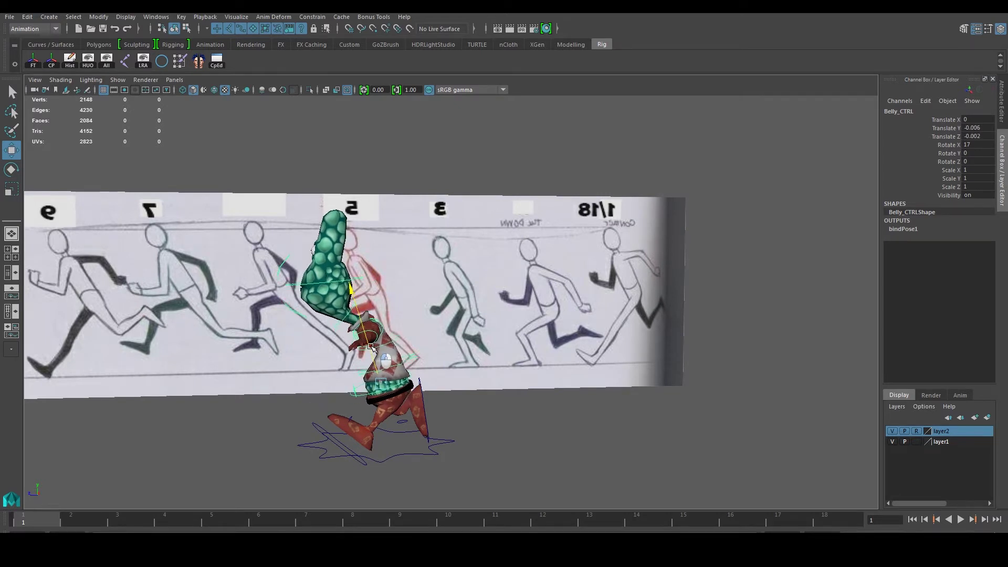
Zero the belly control's position and key it at frames 1 and 18
mouse_move(373, 353)
mouse_down()
mouse_move(392, 356)
mouse_move(386, 379)
mouse_up()
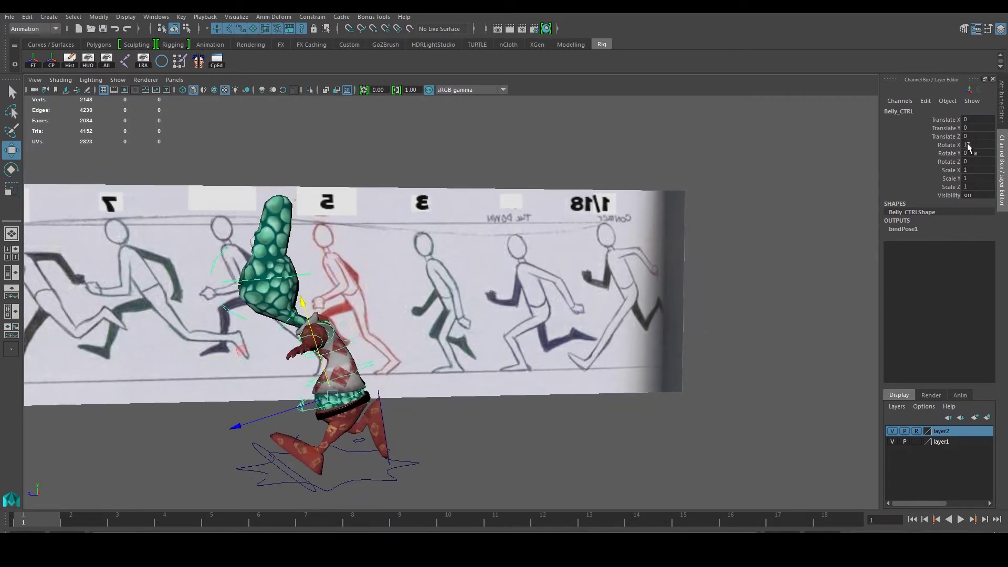
key(s)
drag(25, 517, 838, 519)
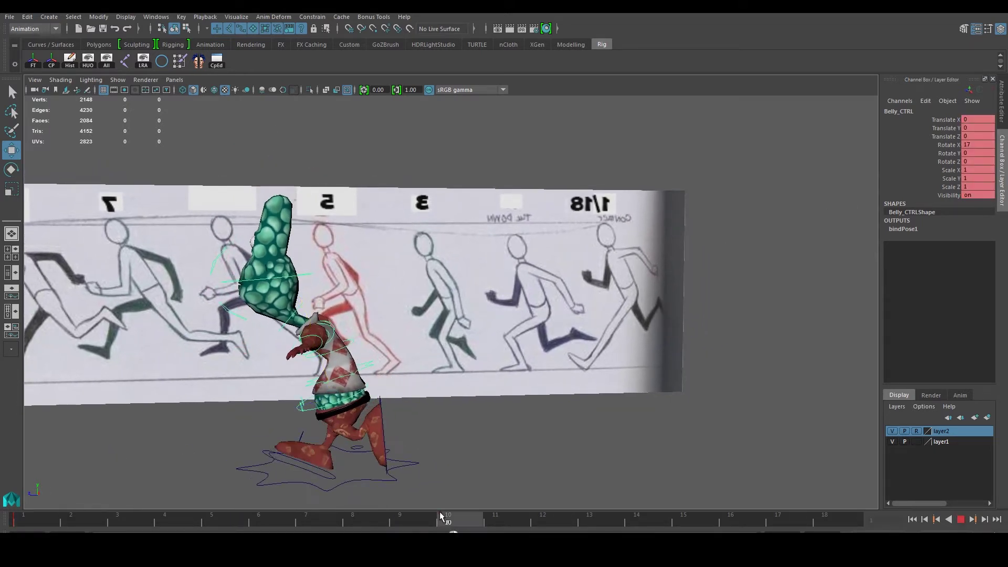
key(s)
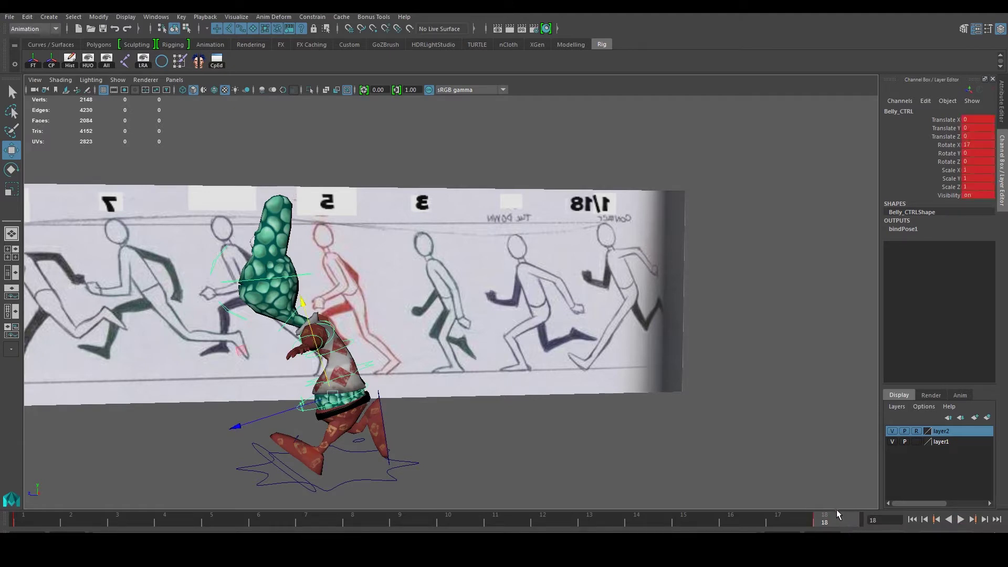
Play and stop the animation, then turn toward the reference board and go to frame 3
key(alt+v)
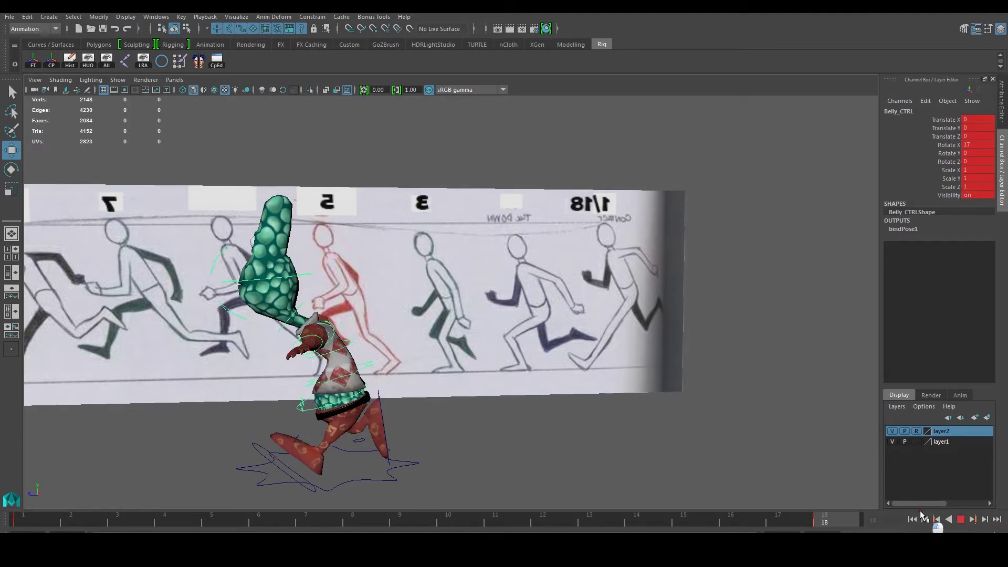
key(alt+v)
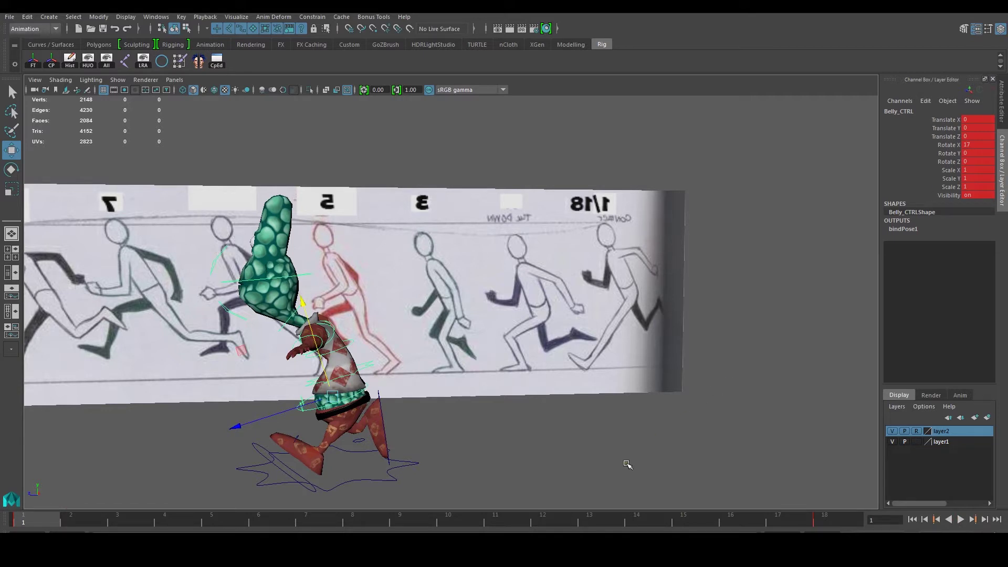
alt+drag(333, 416, 324, 416)
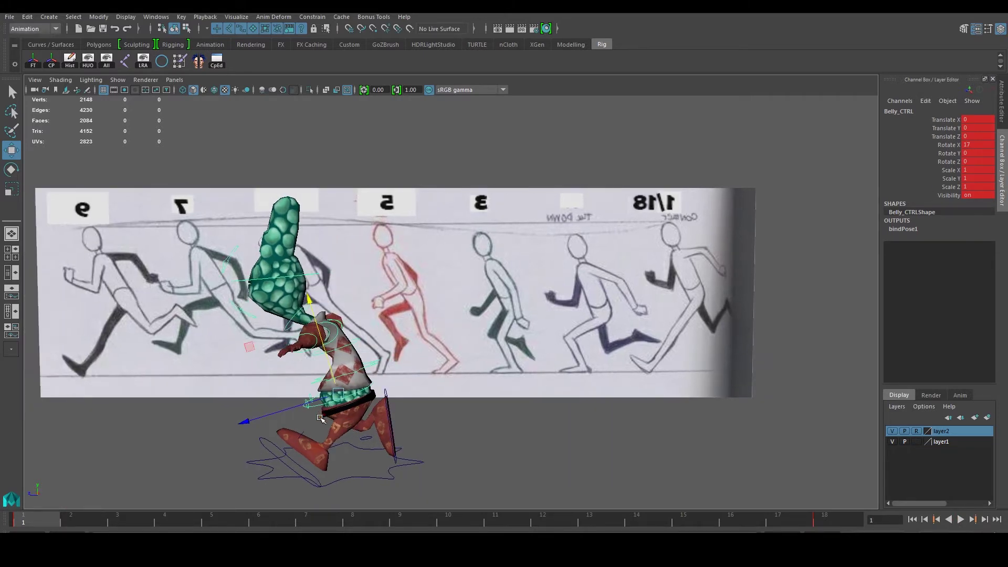
click(138, 523)
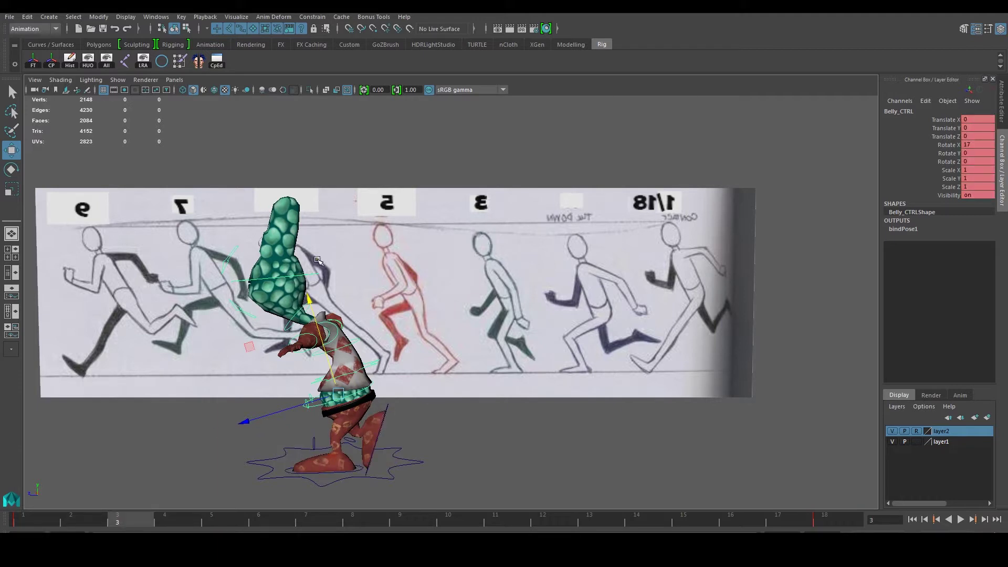
Pull the belly control down at frame 3 to Translate Y -0.1 and Translate Z -0.03
drag(302, 299, 311, 313)
double_click(986, 128)
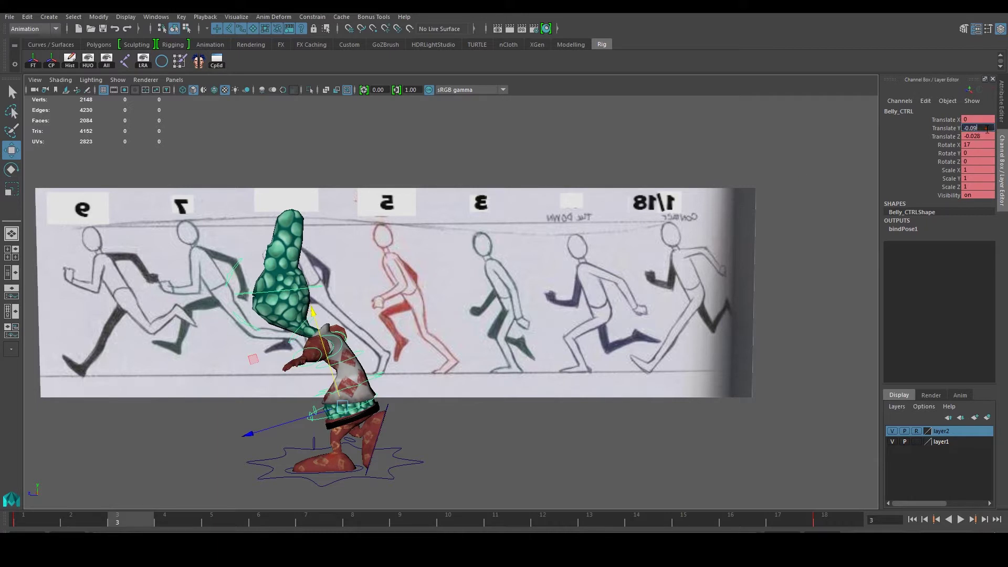
key(Return)
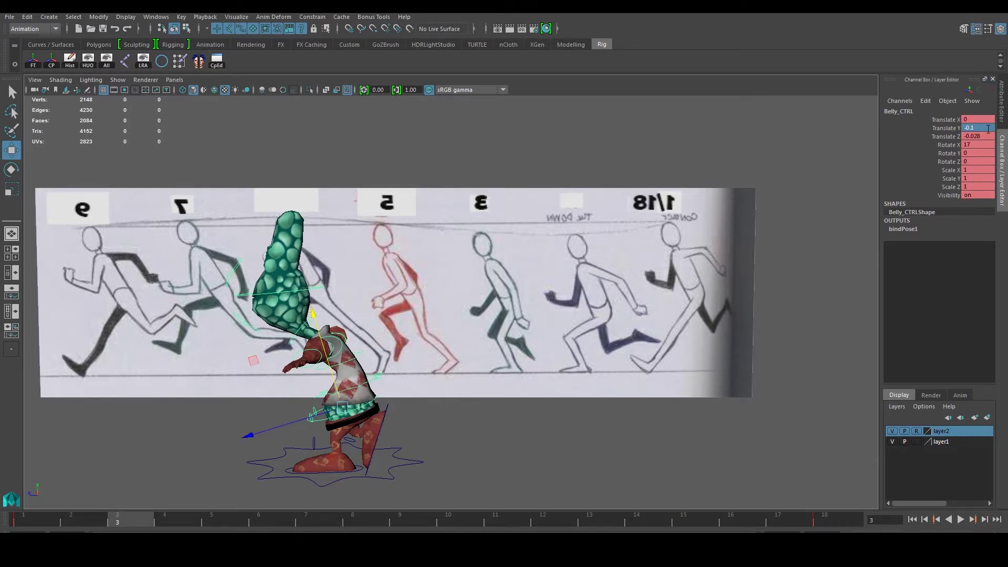
click(1000, 137)
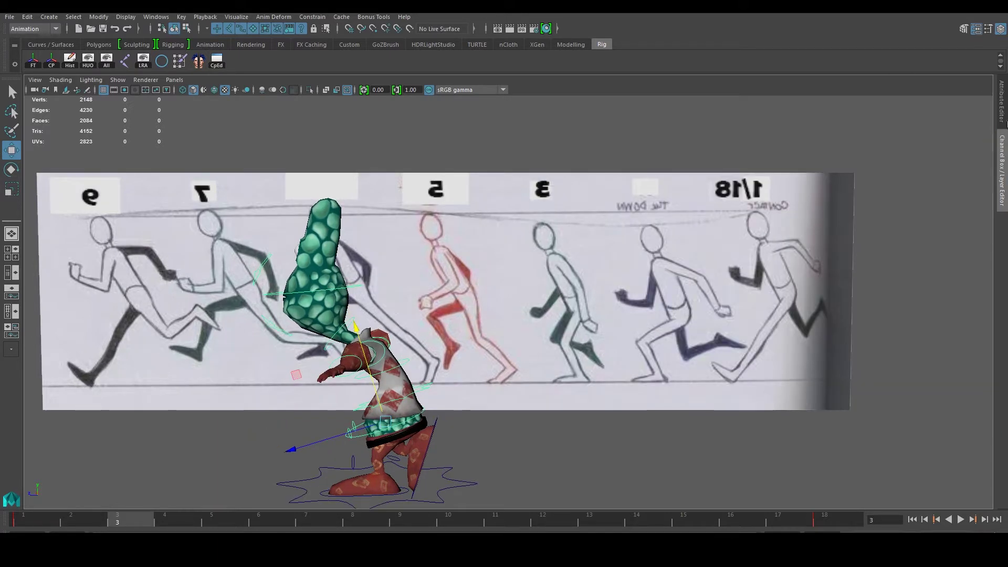
click(1004, 105)
click(1001, 168)
double_click(989, 137)
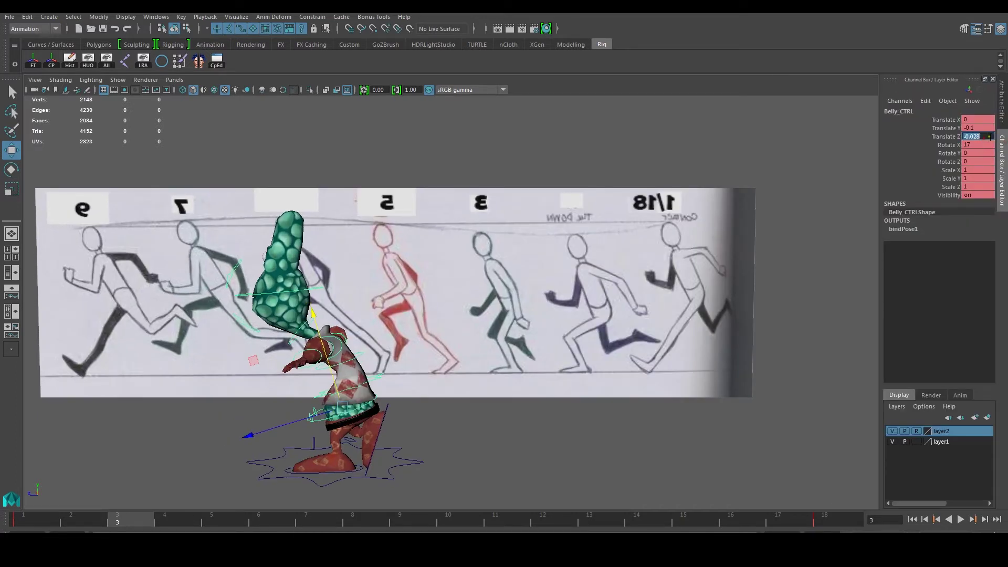
text(3)
key(Return)
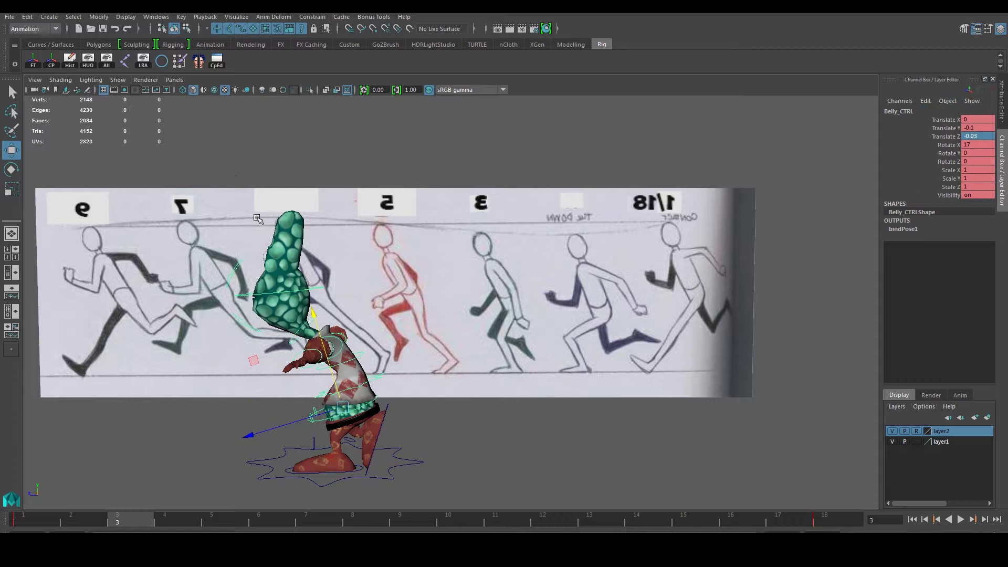
alt+right_drag(397, 271, 585, 252)
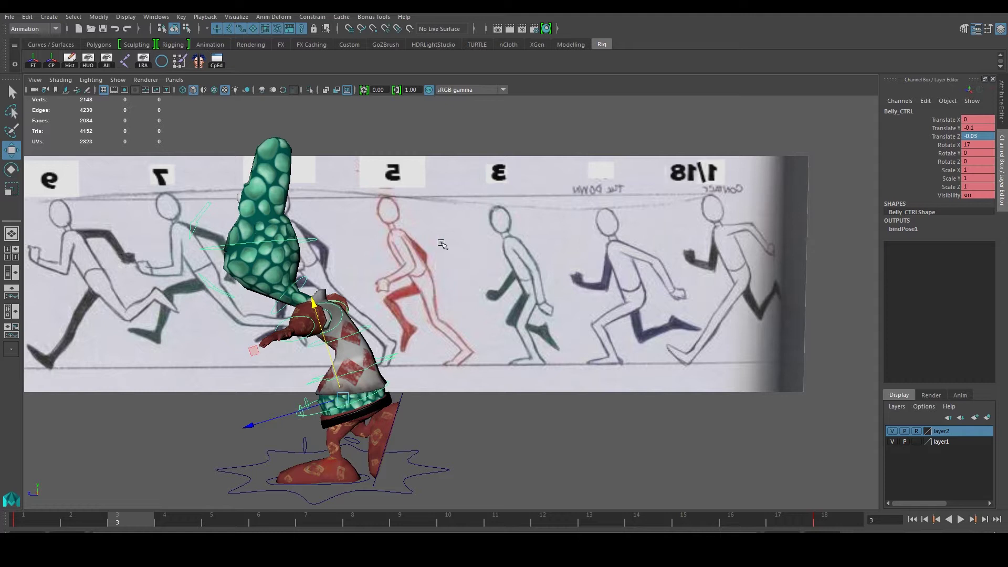
Orbit to a side view, key Belly_CTRL, and compare frame 1 before returning to frame 3
alt+drag(454, 224, 335, 330)
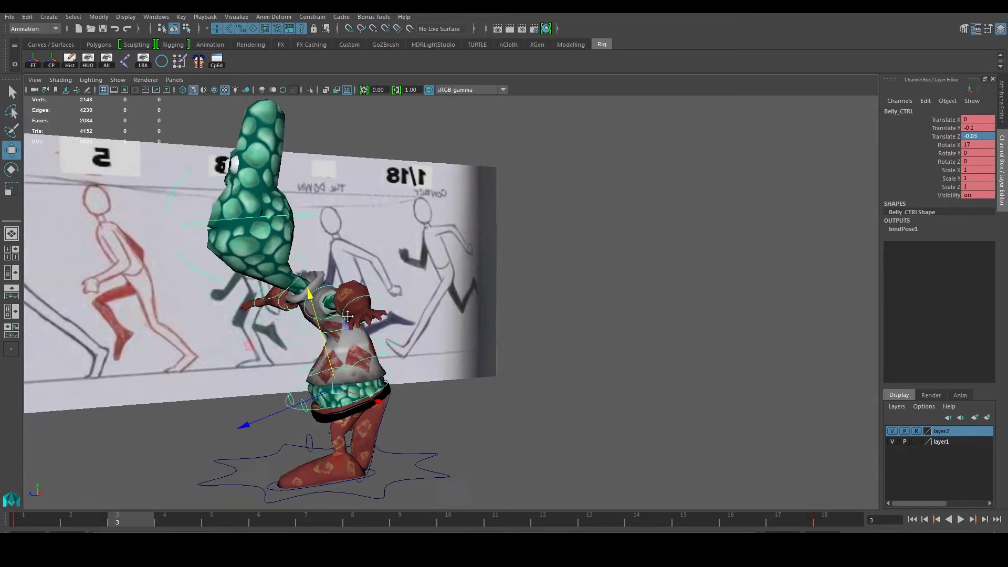
mouse_move(335, 331)
alt+mouse_down()
mouse_move(441, 284)
mouse_move(391, 298)
alt+mouse_up()
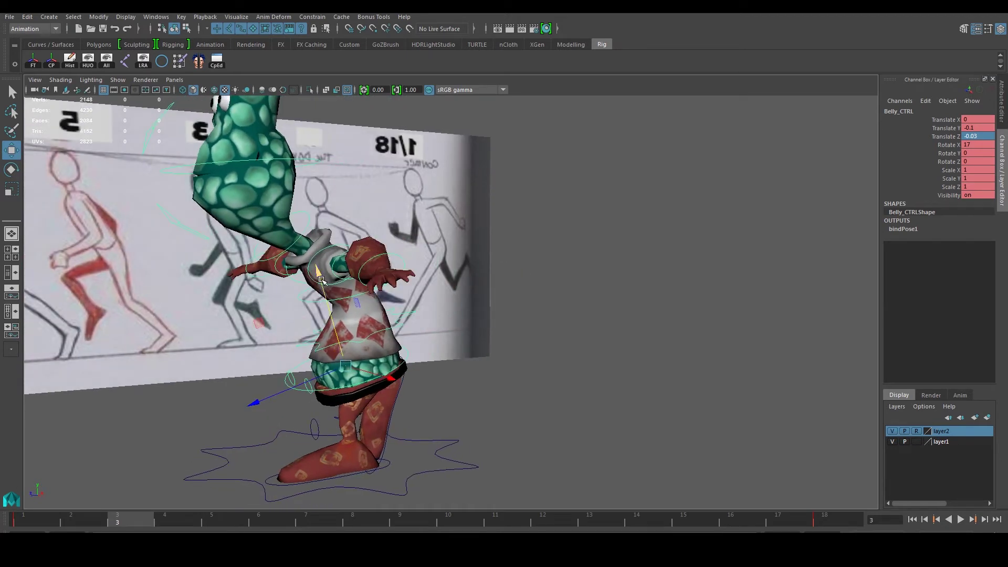
alt+drag(323, 298, 314, 279)
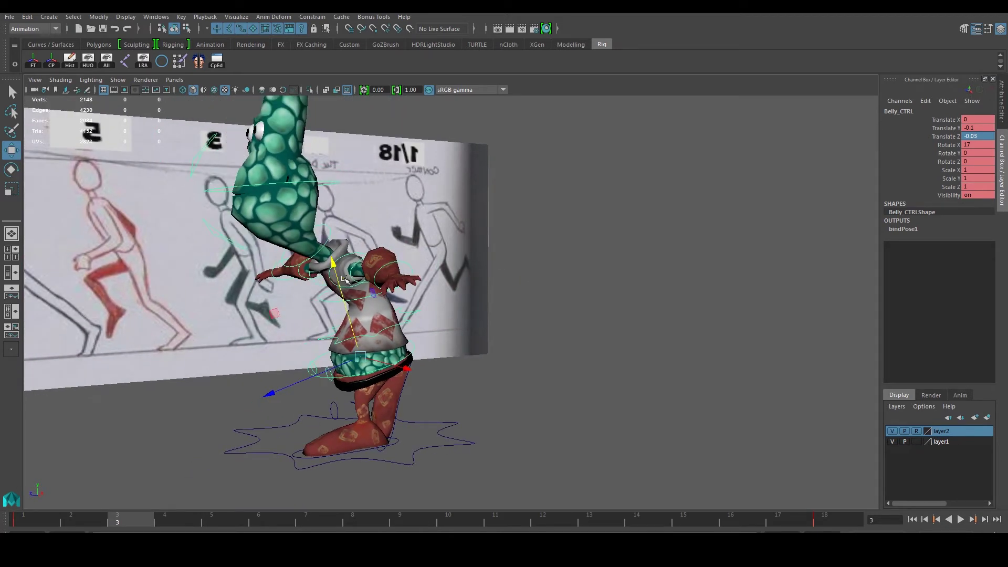
alt+drag(471, 269, 438, 314)
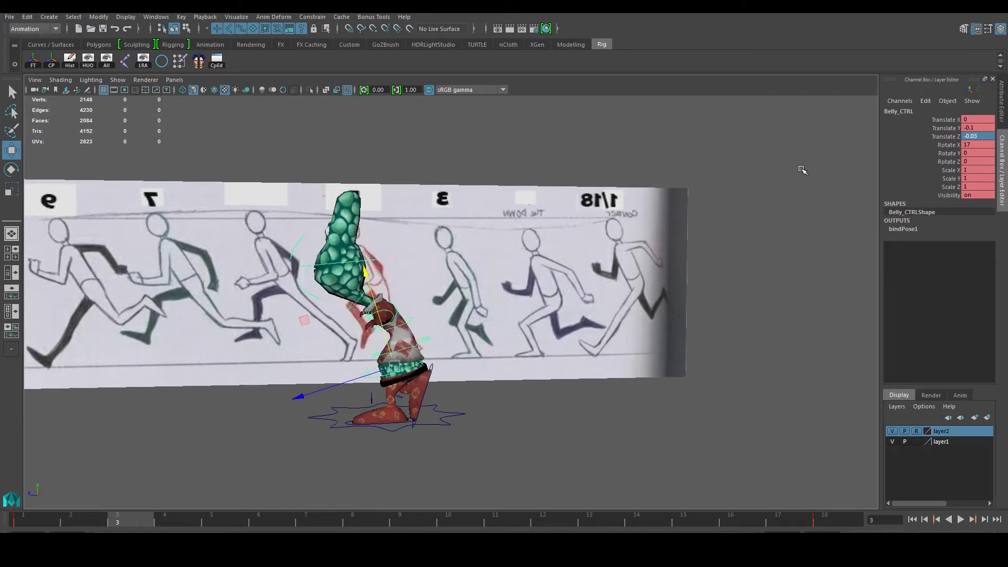
key(s)
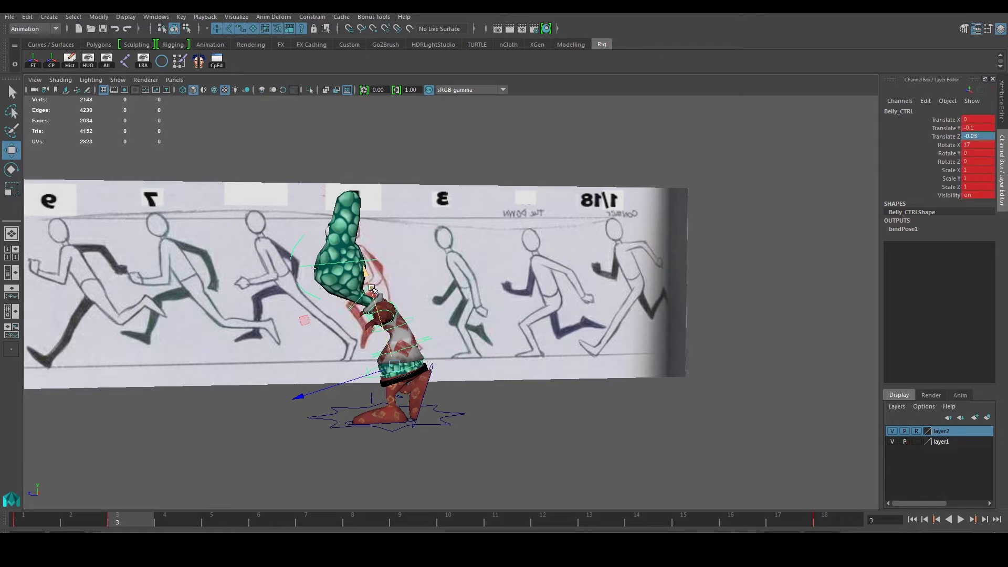
click(49, 520)
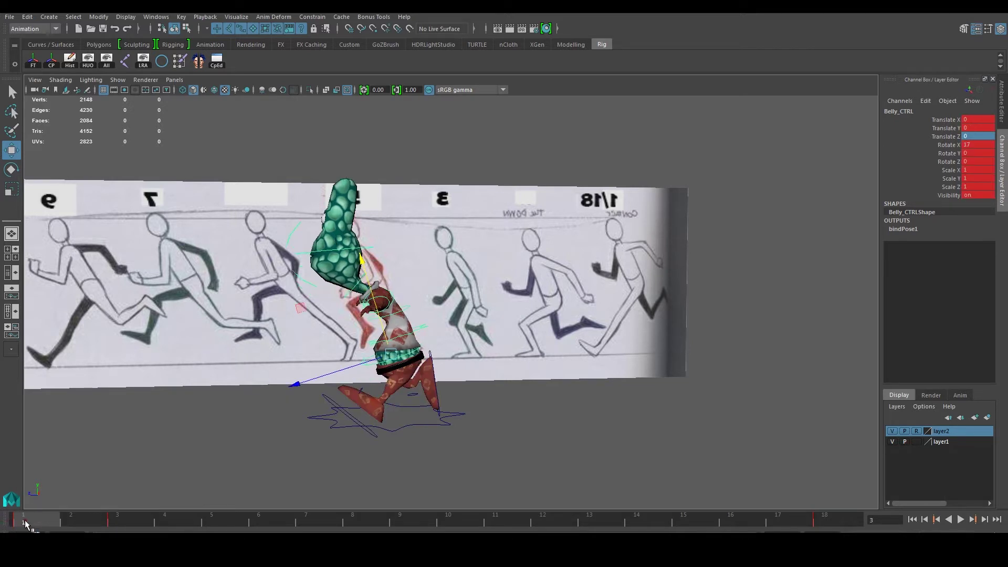
drag(56, 521, 111, 529)
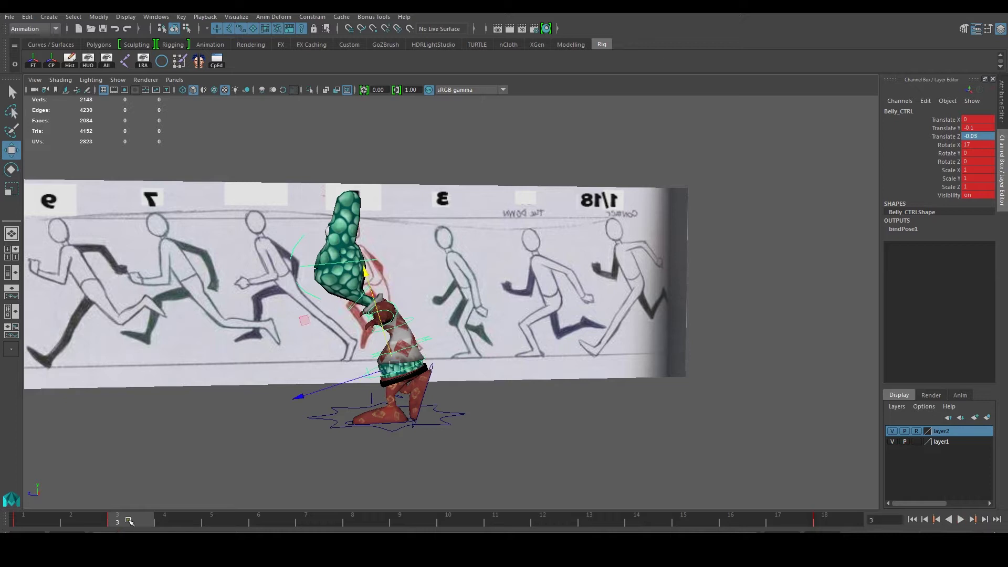
Push the belly control down at frame 3 to Translate Y -0.13 and Translate Z -0.04
scroll(387, 316, up, 2)
alt+middle_drag(387, 316, 401, 337)
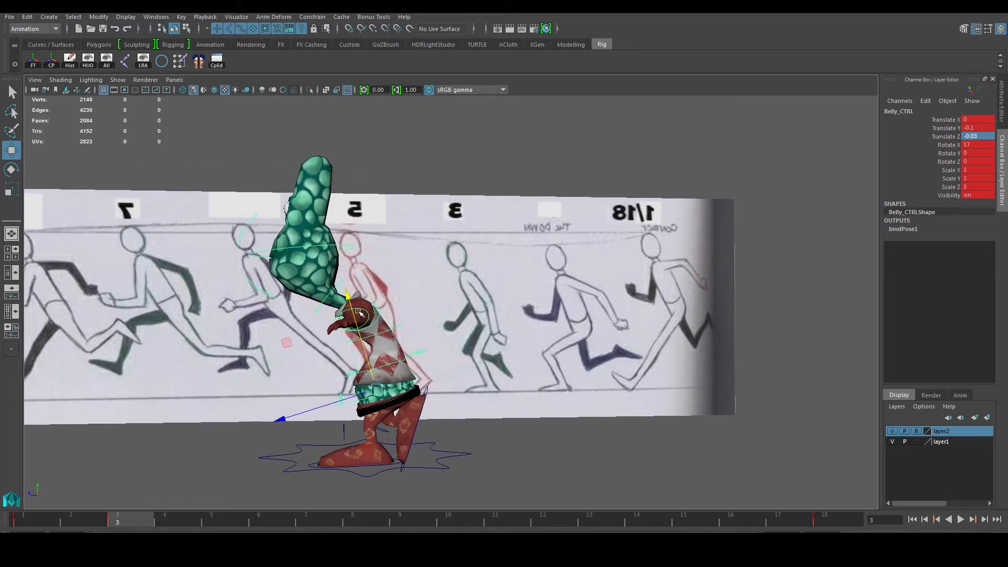
click(347, 300)
drag(349, 302, 504, 264)
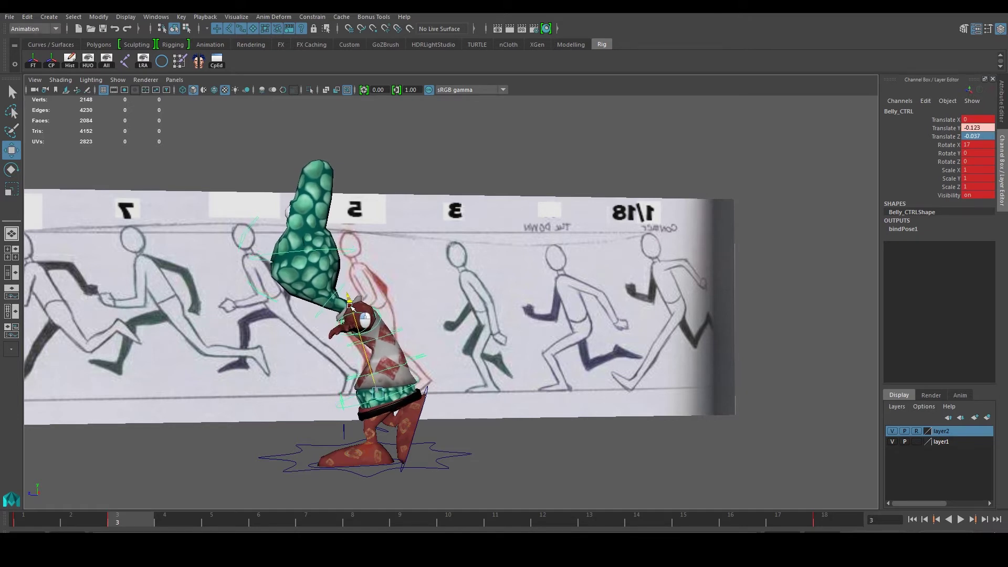
double_click(982, 128)
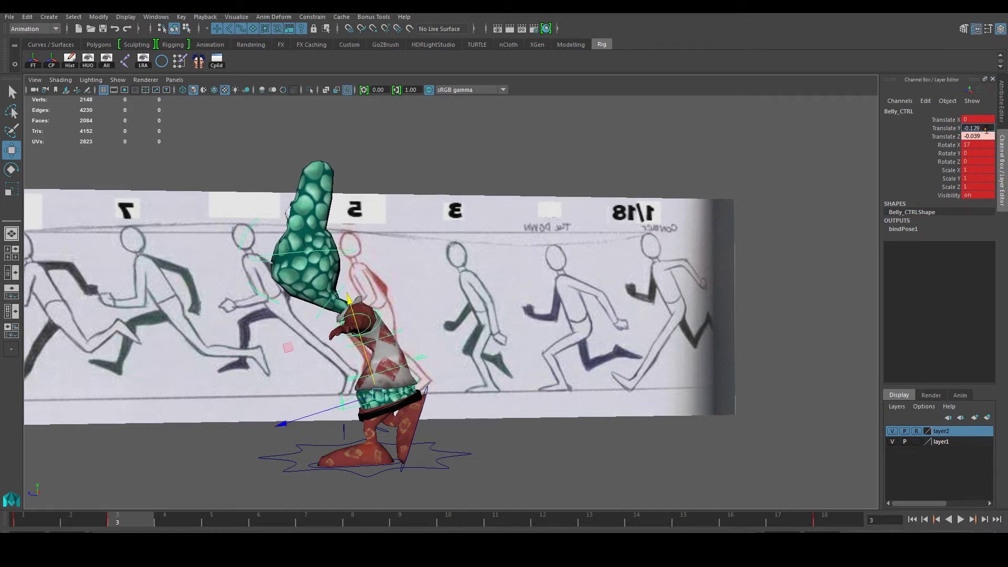
double_click(989, 136)
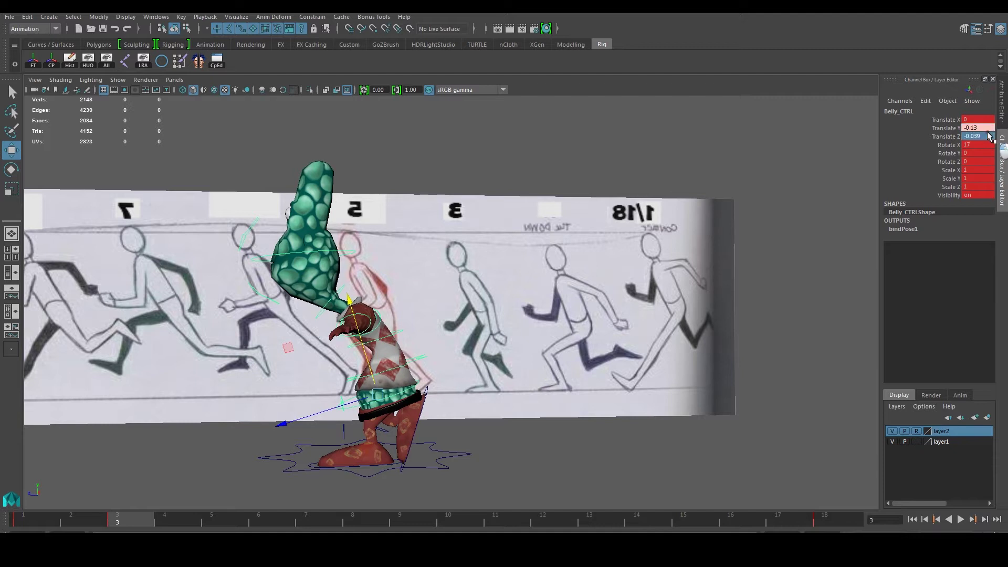
text(4)
key(Return)
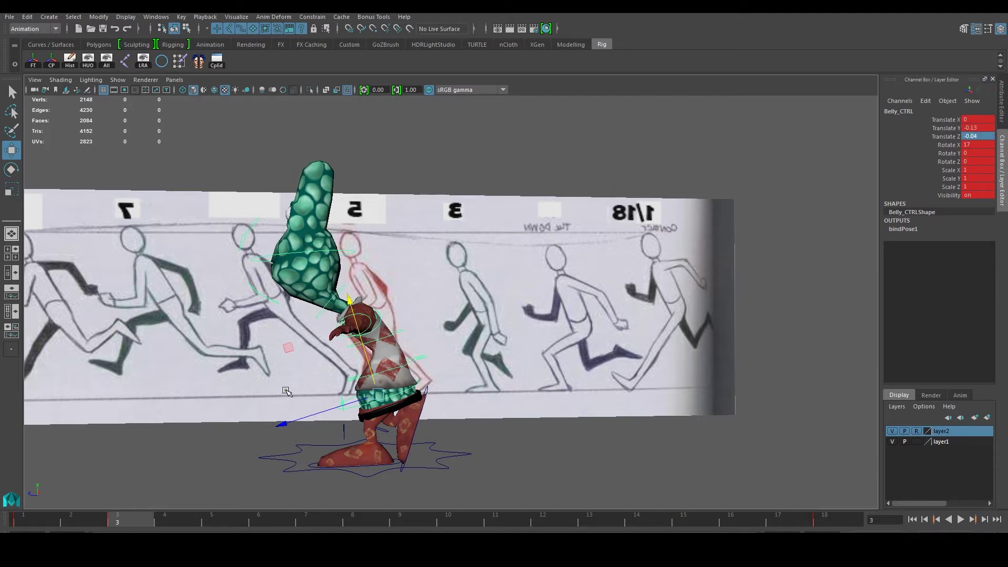
Reselect the belly control to view its keys and move to frame 5
click(548, 434)
click(339, 409)
alt+drag(225, 477, 264, 483)
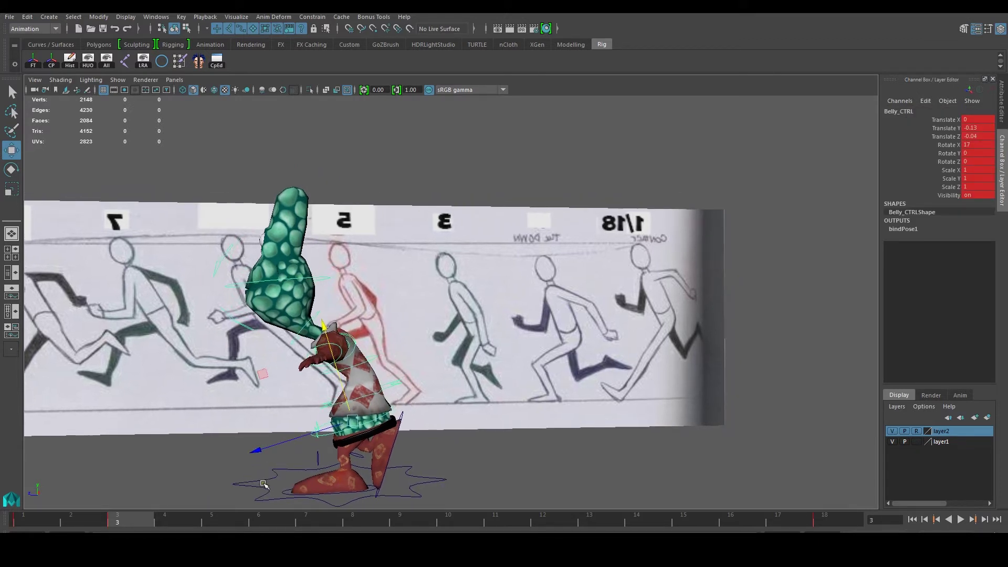
click(213, 518)
alt+drag(475, 286, 462, 277)
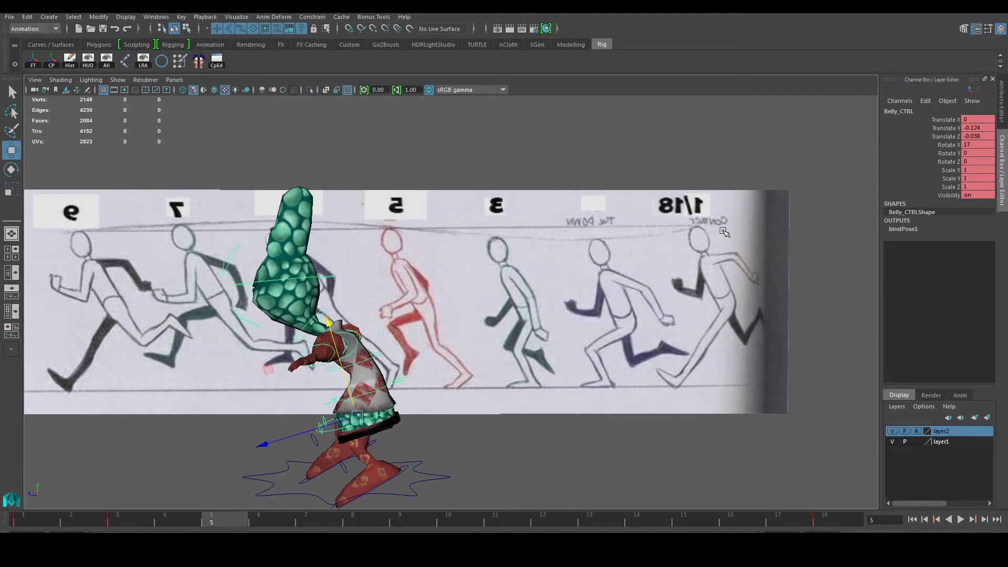
Reset the belly control's Translate Y and Z to 0 at frame 5
click(983, 129)
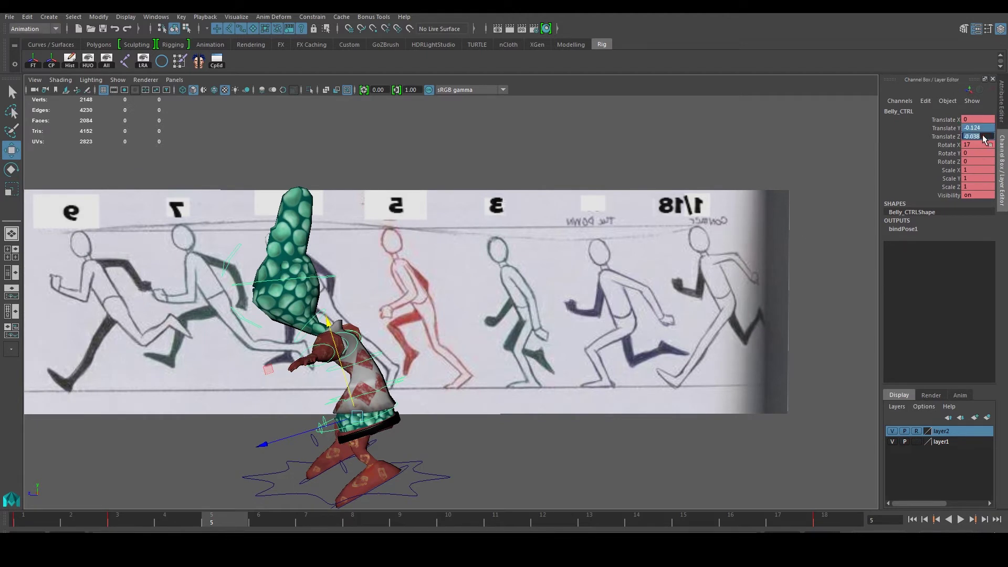
text(0)
key(Return)
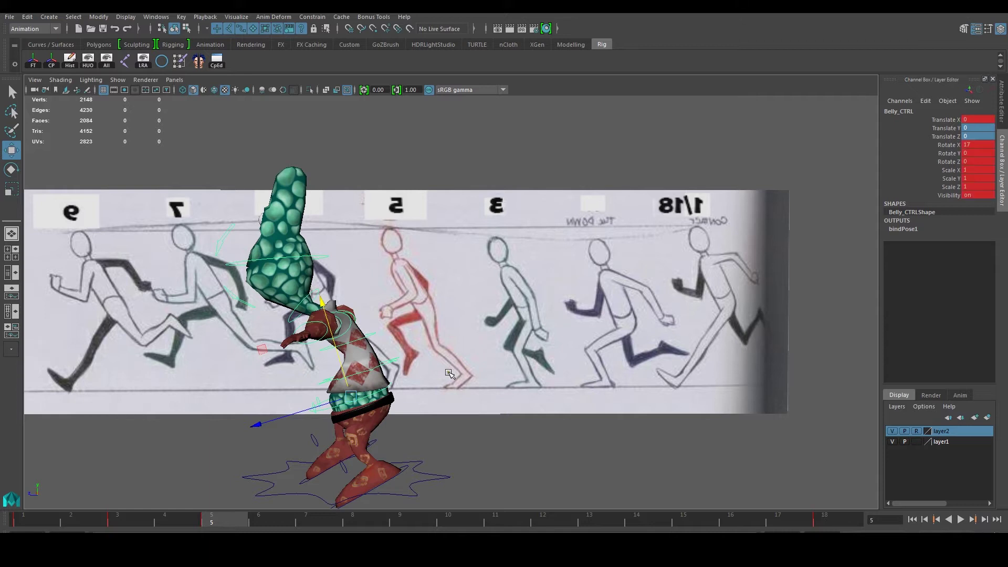
alt+right_drag(334, 404, 308, 421)
mouse_move(309, 421)
alt+middle_down()
mouse_move(324, 360)
mouse_move(323, 480)
alt+middle_up()
At frame 7, raise the belly control to Translate Y 0.165 and adjust Translate Z
click(318, 518)
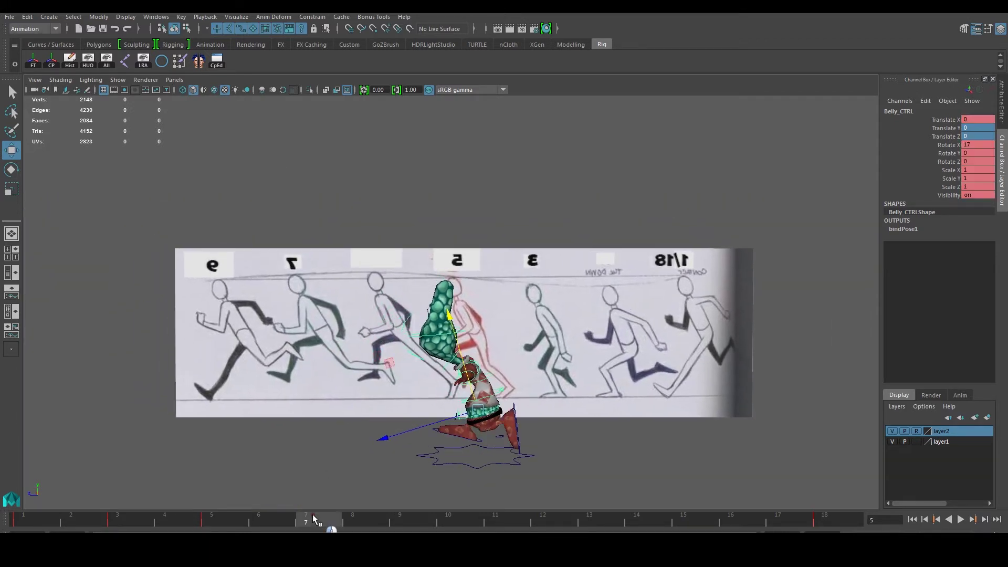
scroll(490, 325, up, 1)
drag(452, 332, 449, 313)
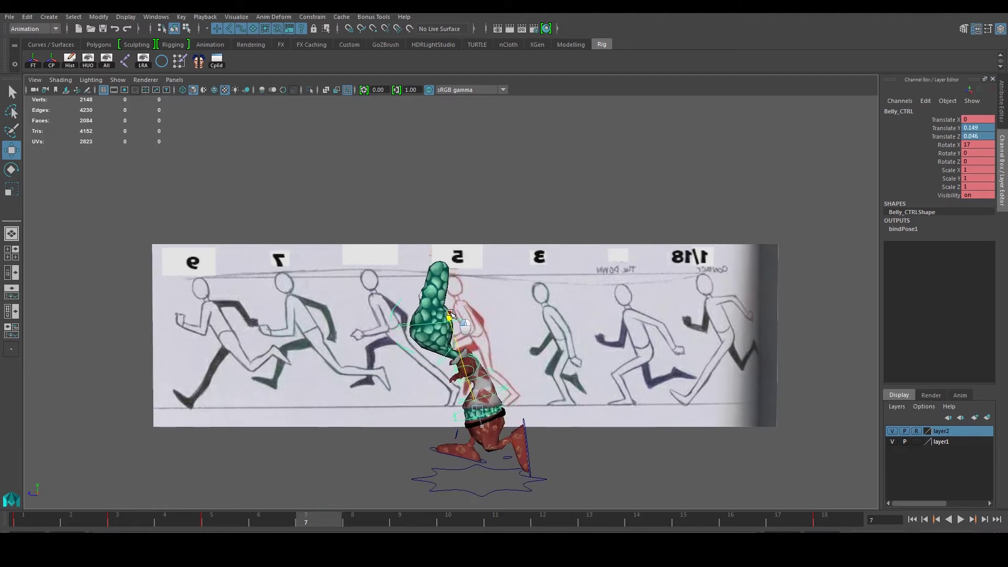
click(988, 129)
text(0.165)
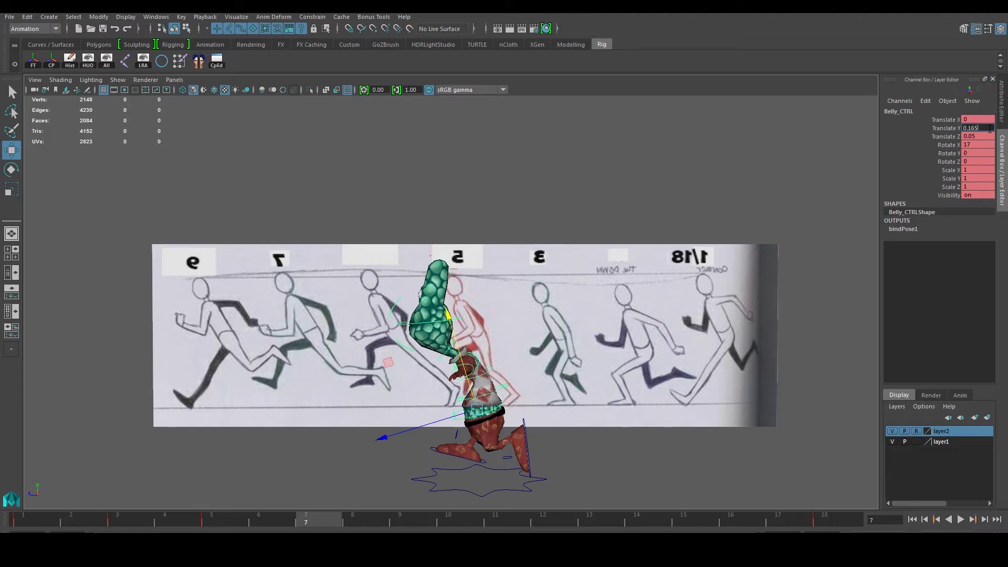
key(Return)
double_click(979, 136)
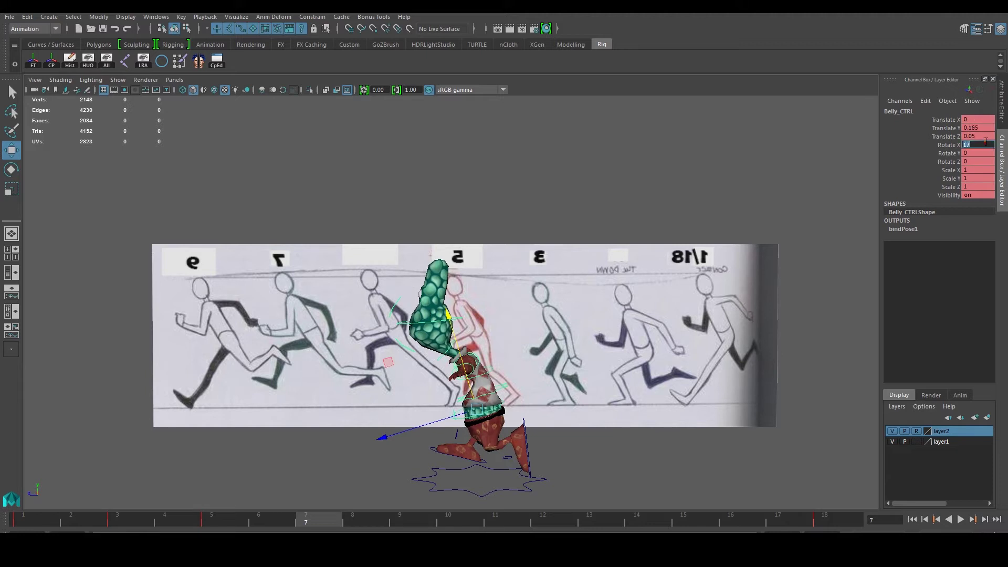
text(5)
click(460, 414)
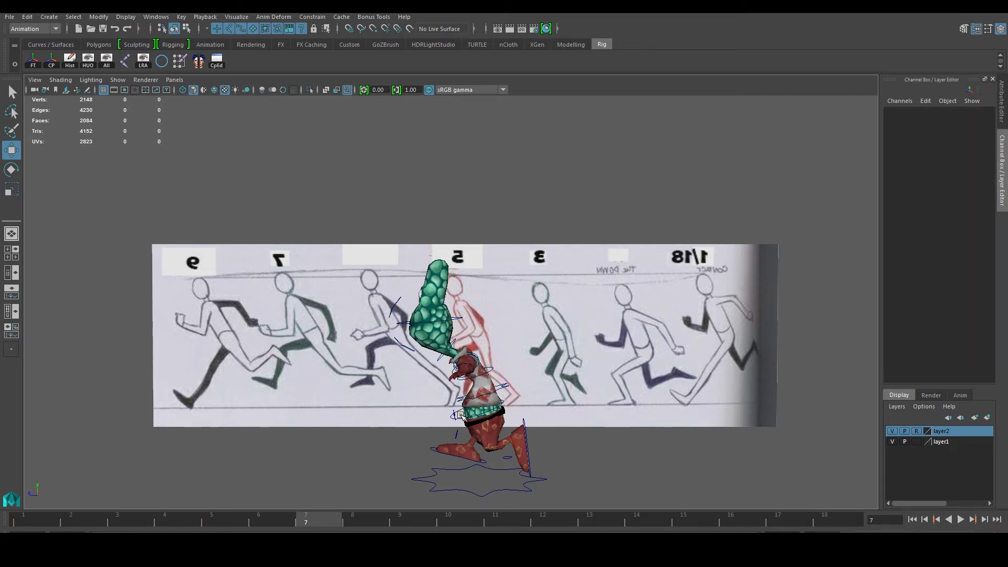
click(459, 414)
Zero the belly control's Translate Y and Z at frame 9
drag(373, 522, 398, 525)
click(971, 128)
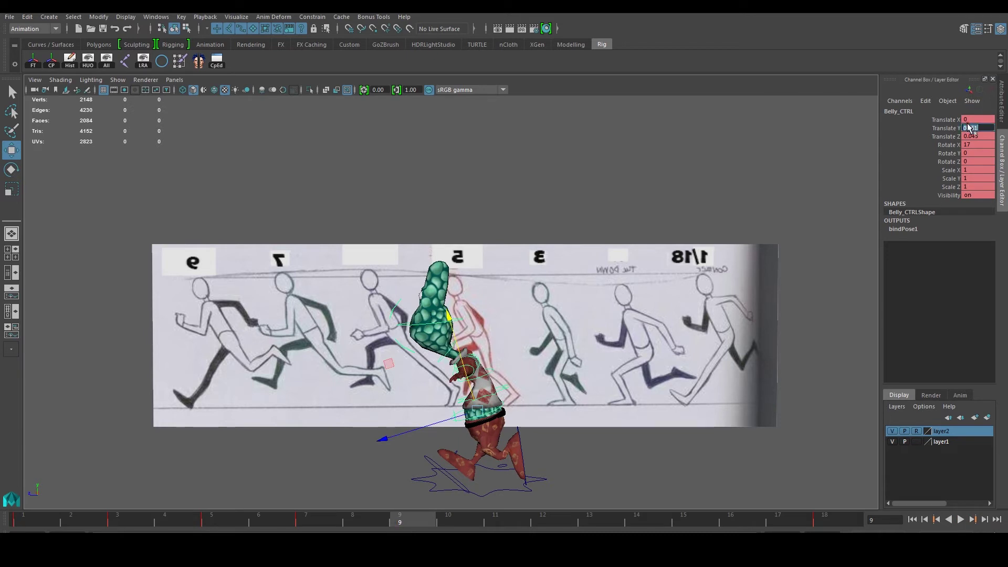
text(0)
key(Return)
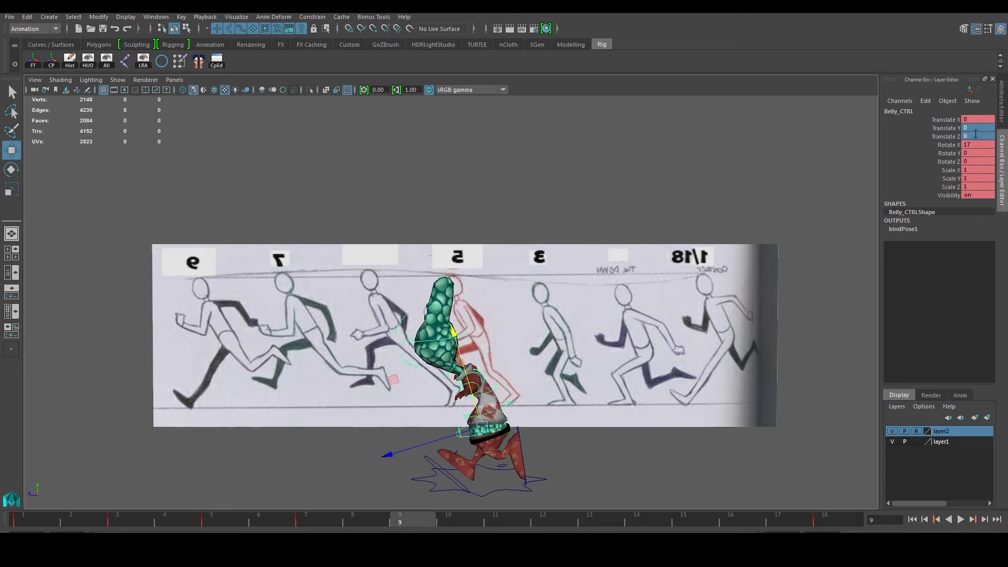
Check the pose at frame 11, then select the frame 2 key on the time slider
alt+middle_drag(473, 425, 414, 409)
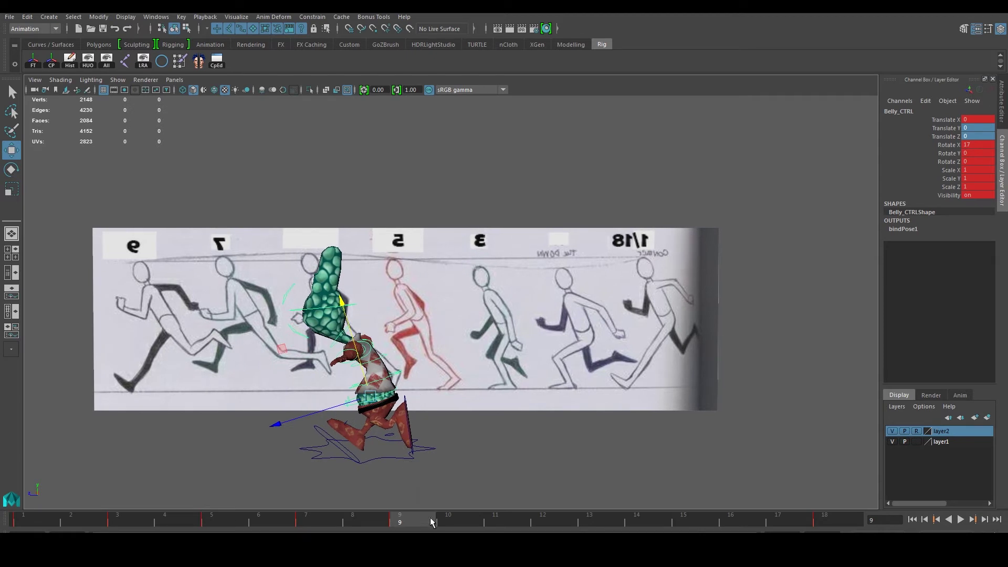
click(486, 523)
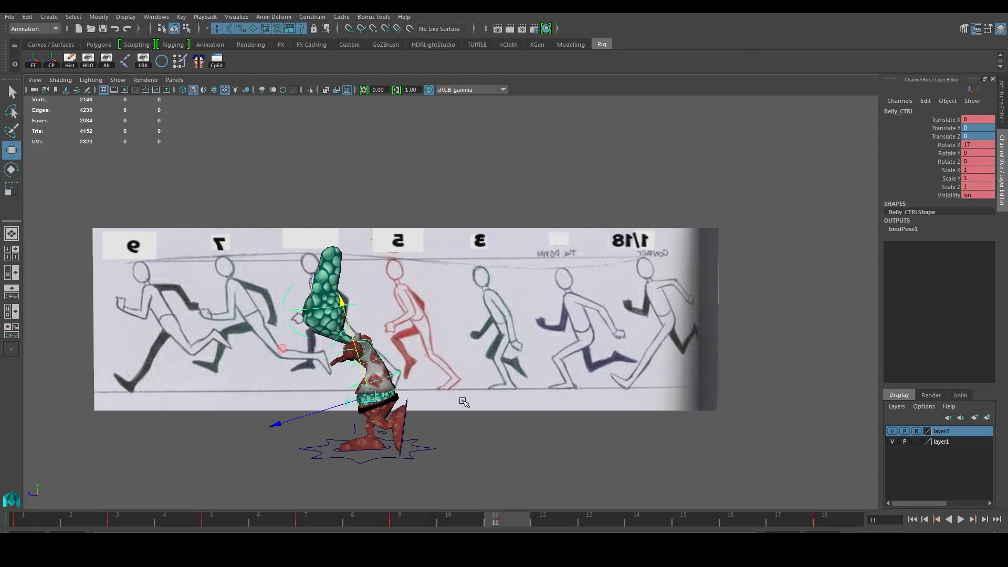
alt+middle_drag(462, 401, 464, 386)
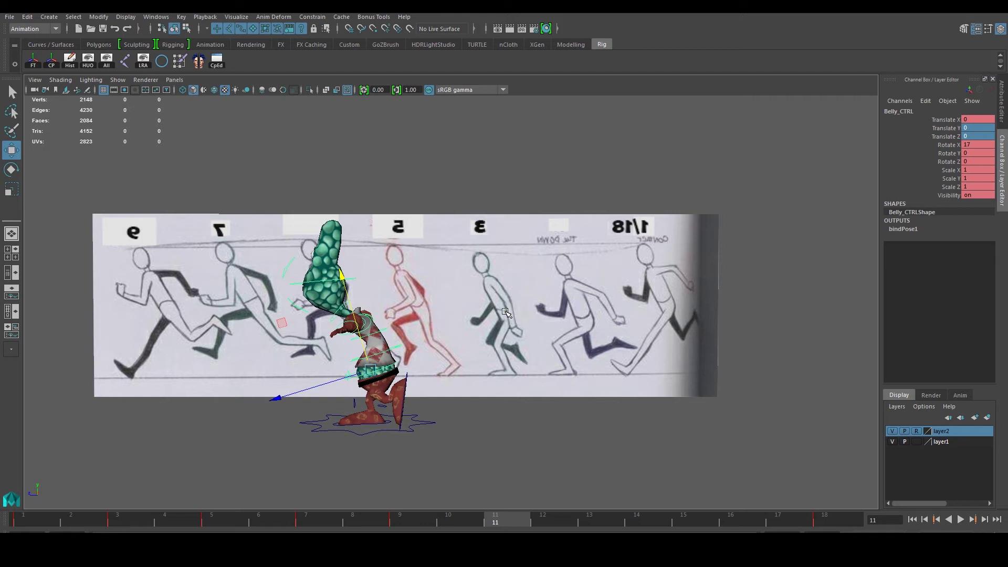
scroll(505, 313, up, 1)
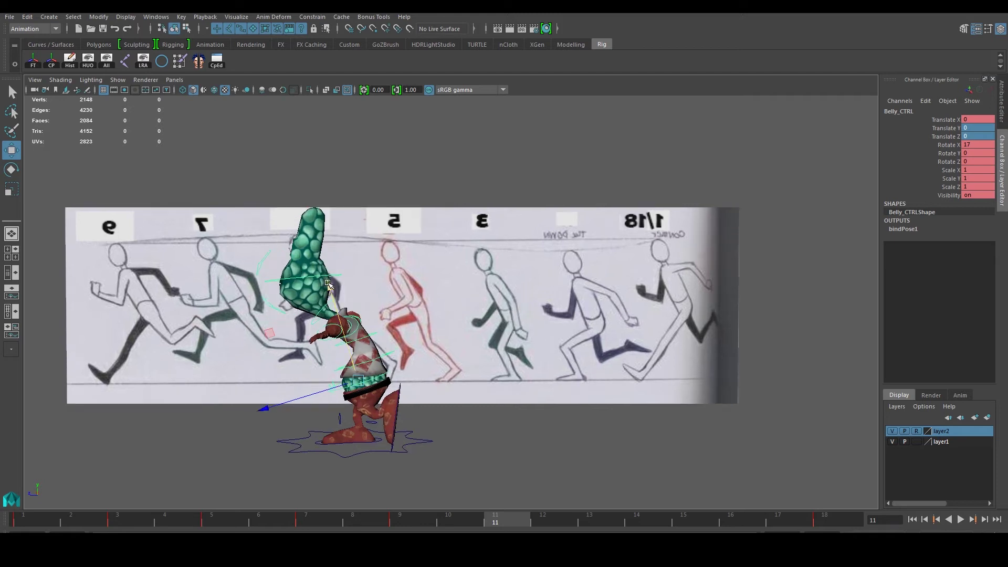
shift+drag(113, 522, 107, 522)
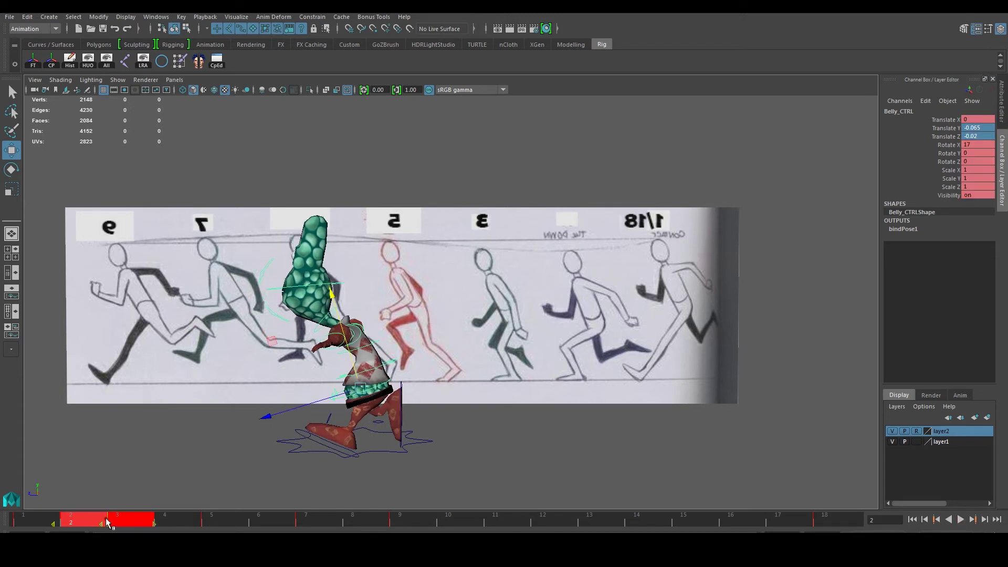
Copy the belly control's frame 2 key and paste it at frame 11
right_click(109, 523)
click(127, 374)
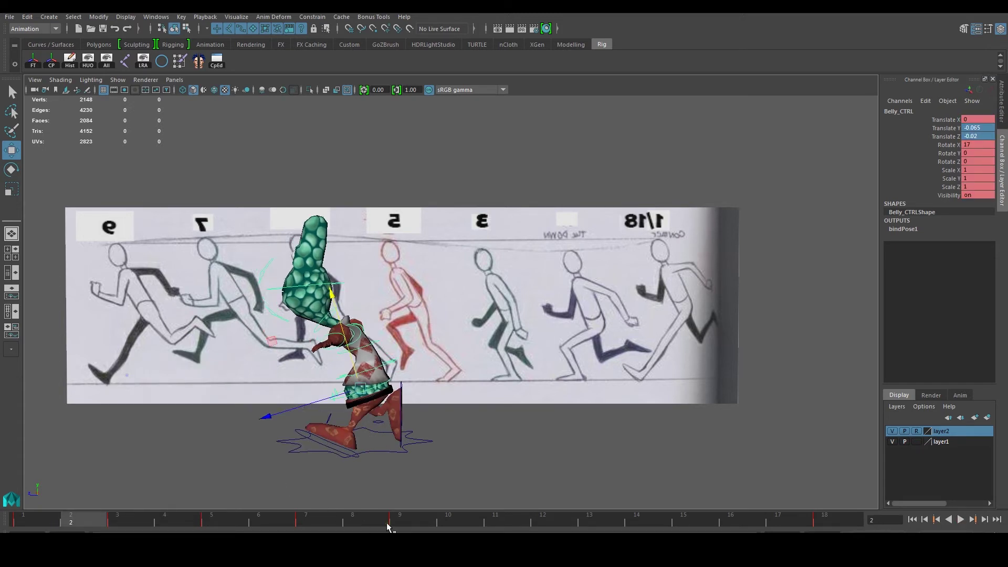
drag(461, 521, 493, 522)
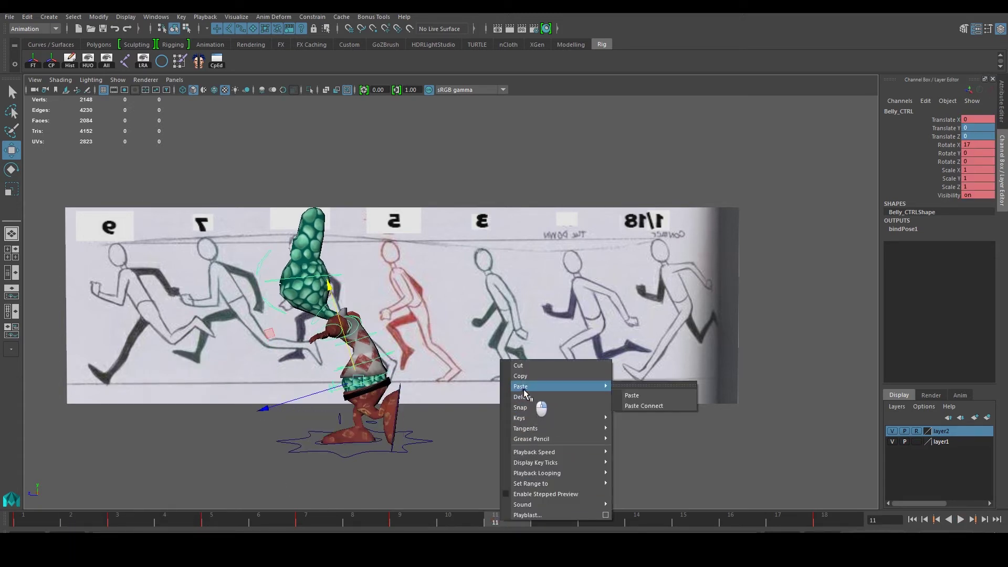
mouse_move(555, 386)
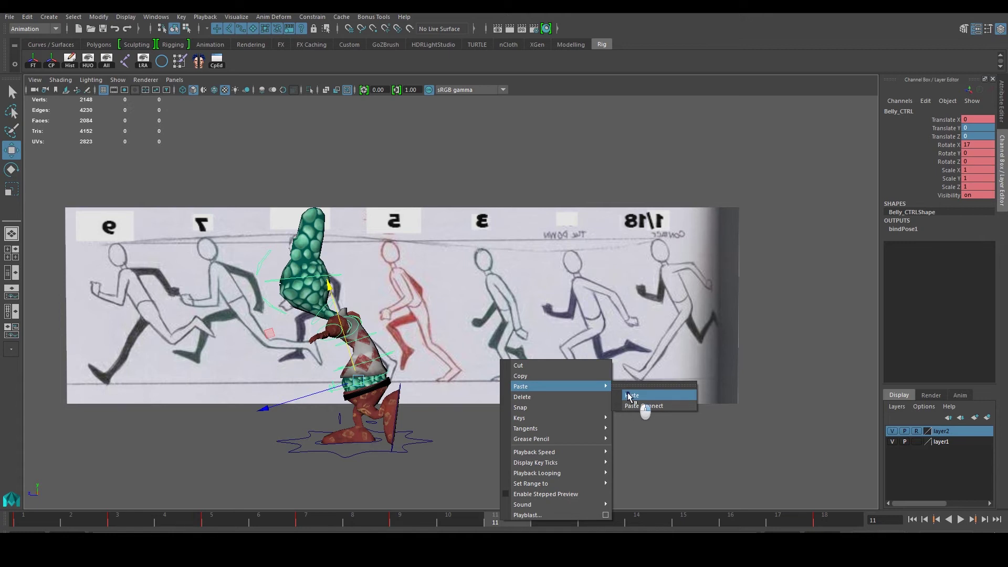
click(629, 397)
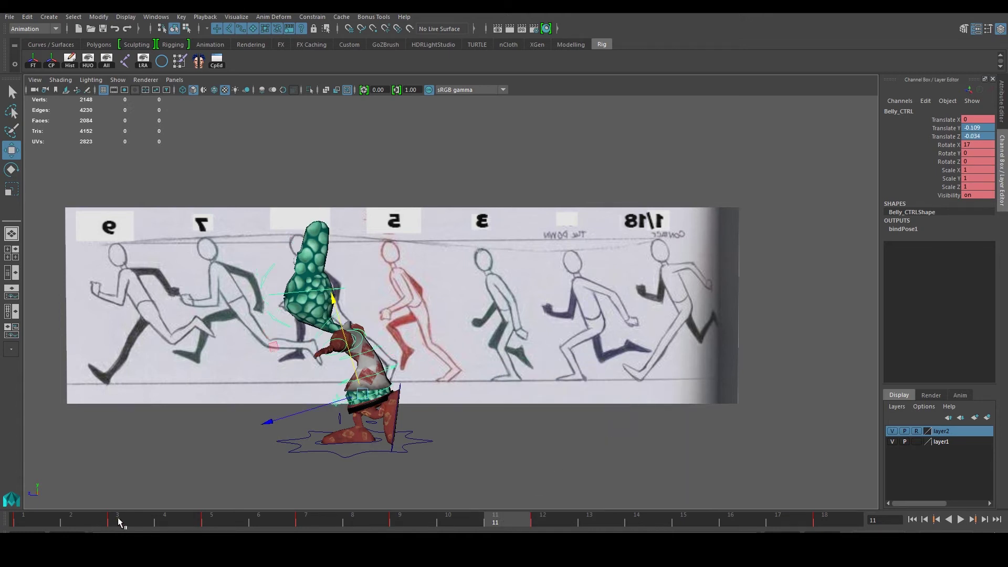
Adjust the key selection around frames 2–4 and 10–12, ending at frame 11
shift+drag(120, 520, 94, 517)
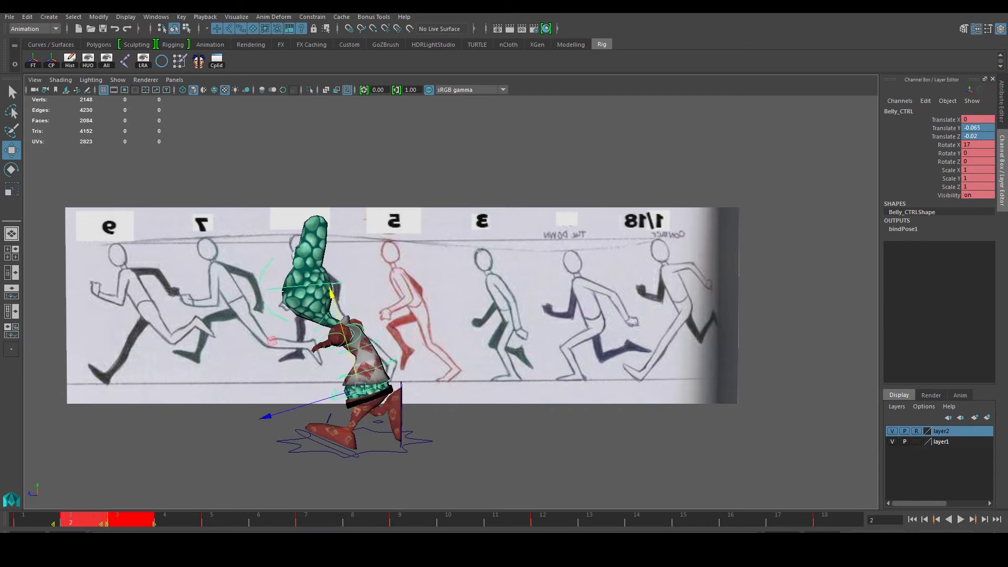
right_click(124, 520)
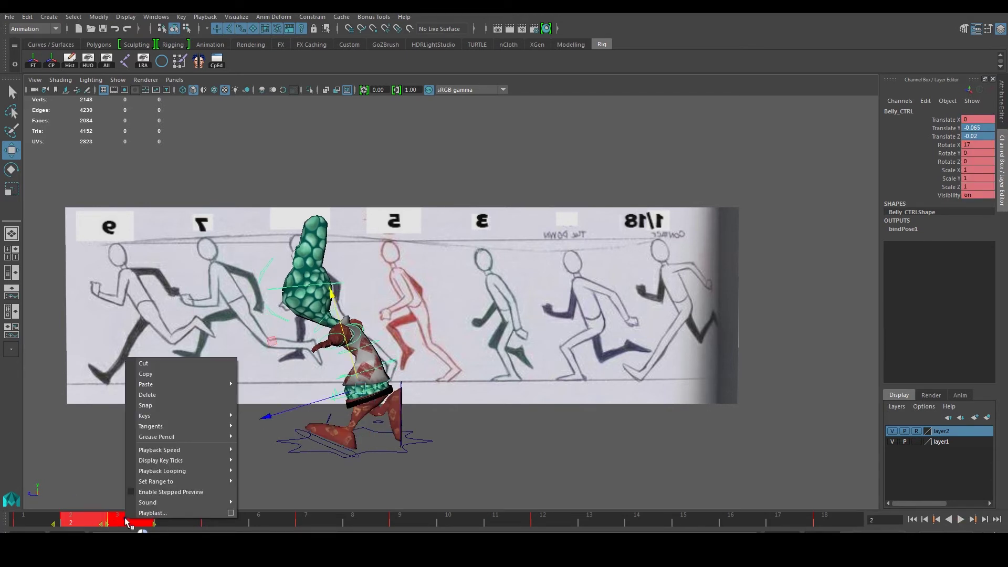
mouse_move(173, 414)
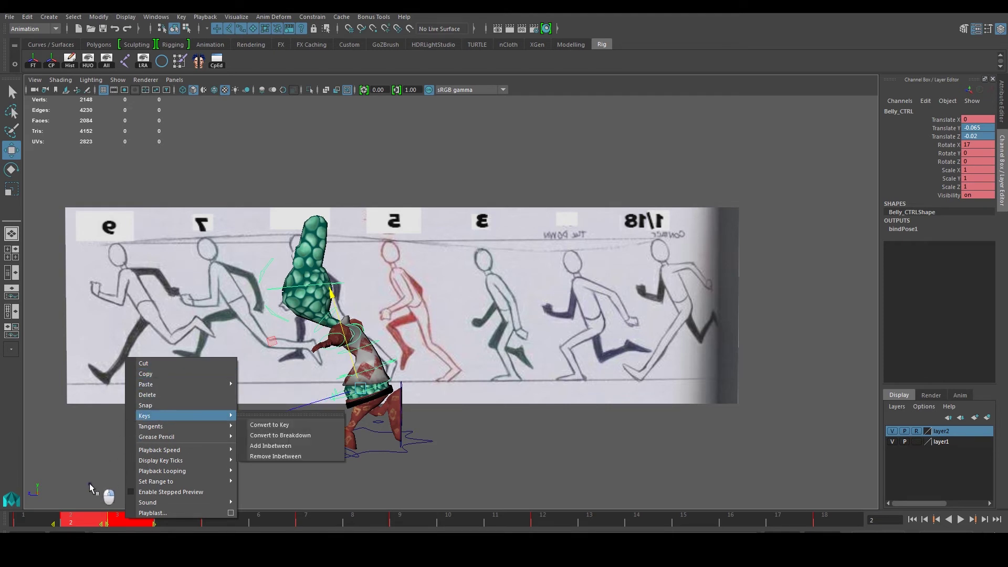
click(514, 520)
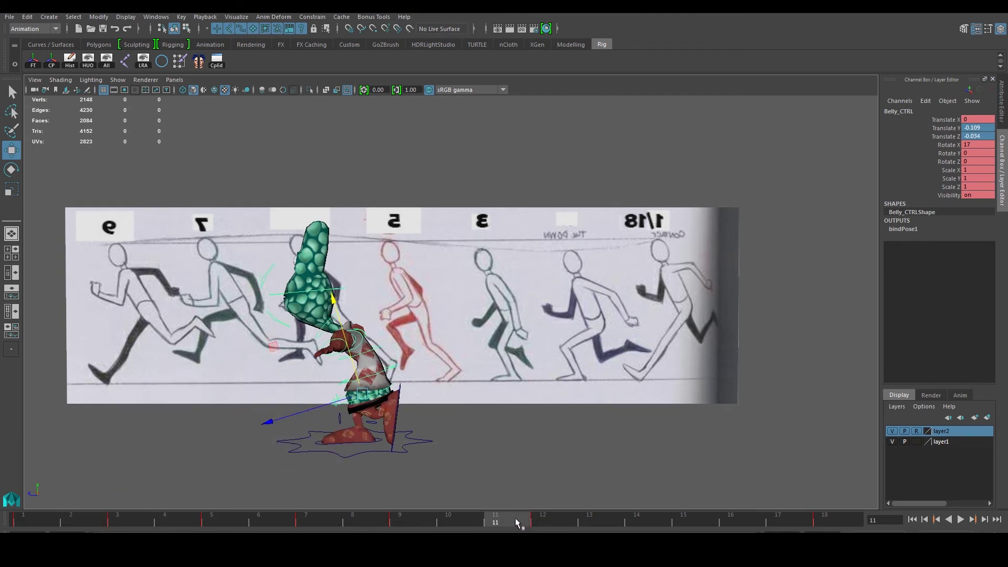
shift+click(515, 517)
mouse_move(533, 523)
shift+mouse_down()
mouse_move(506, 524)
mouse_move(594, 519)
mouse_move(448, 524)
shift+mouse_up()
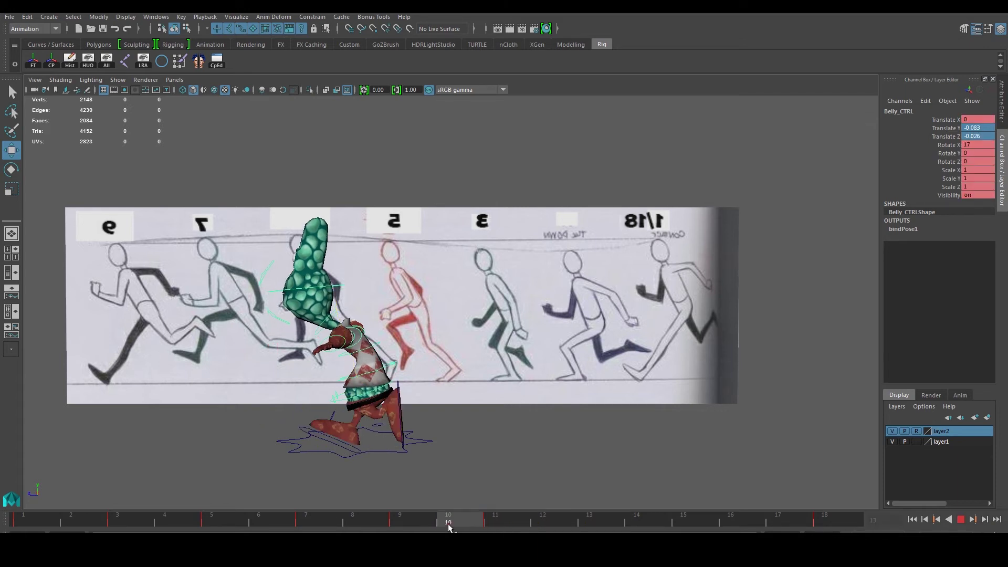
click(476, 521)
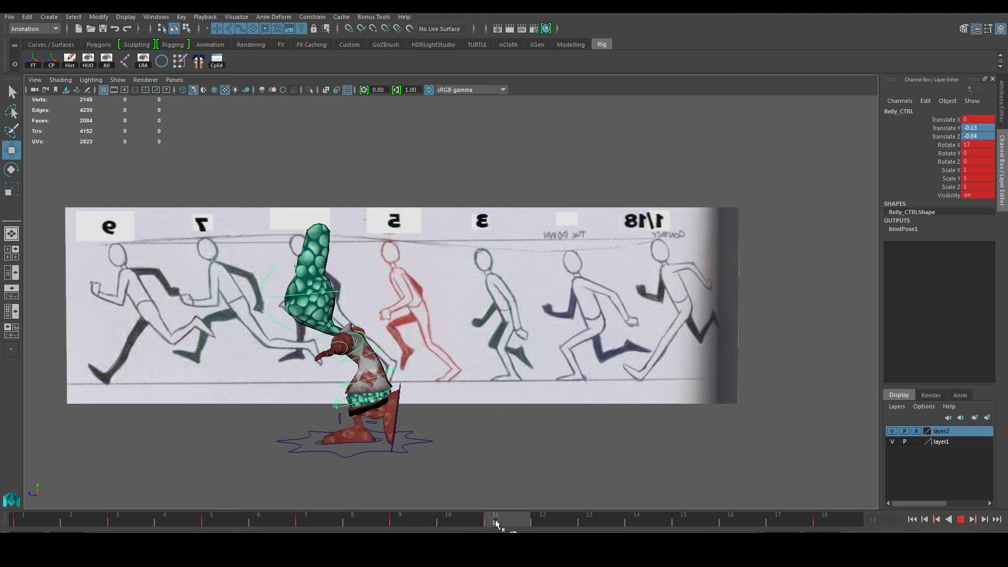
Set the belly control's Translate Y to 0 at frame 13
alt+middle_drag(499, 447, 507, 453)
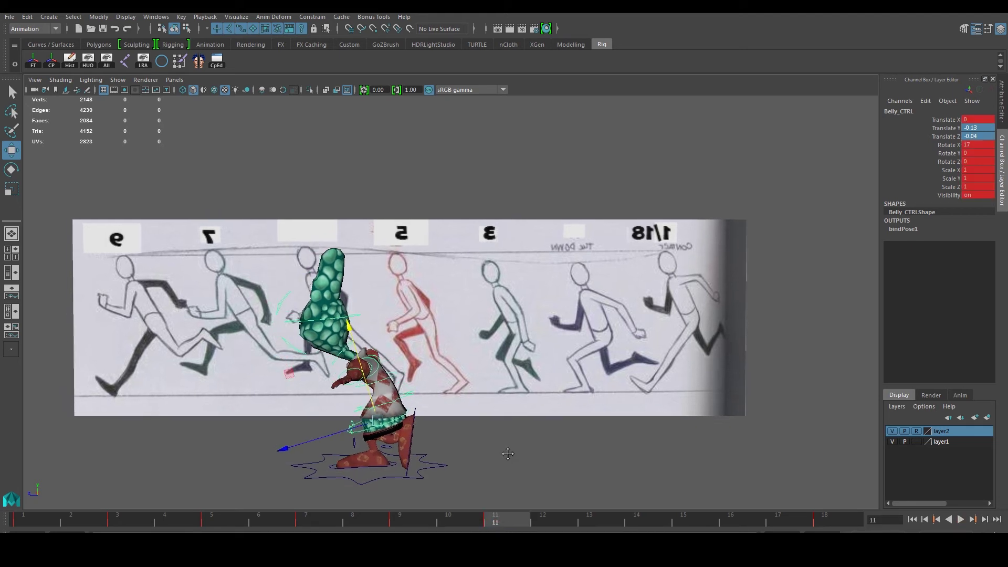
alt+right_drag(507, 453, 533, 470)
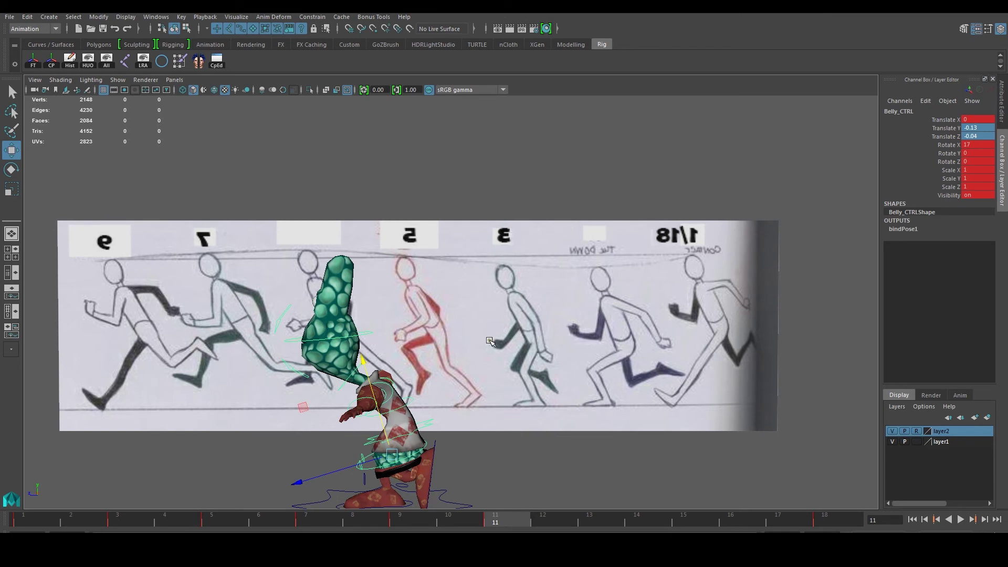
drag(524, 521, 587, 523)
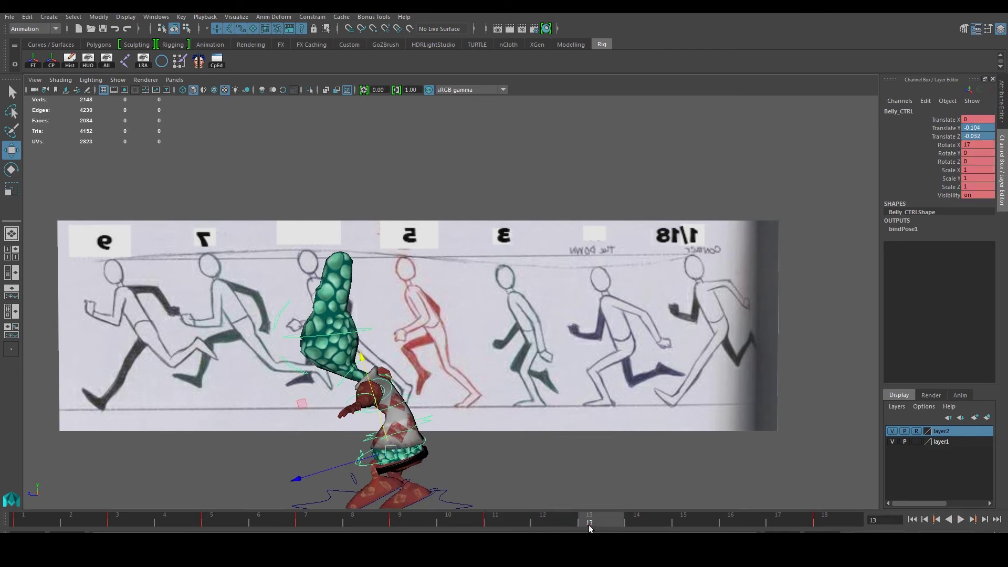
alt+middle_drag(421, 279, 425, 263)
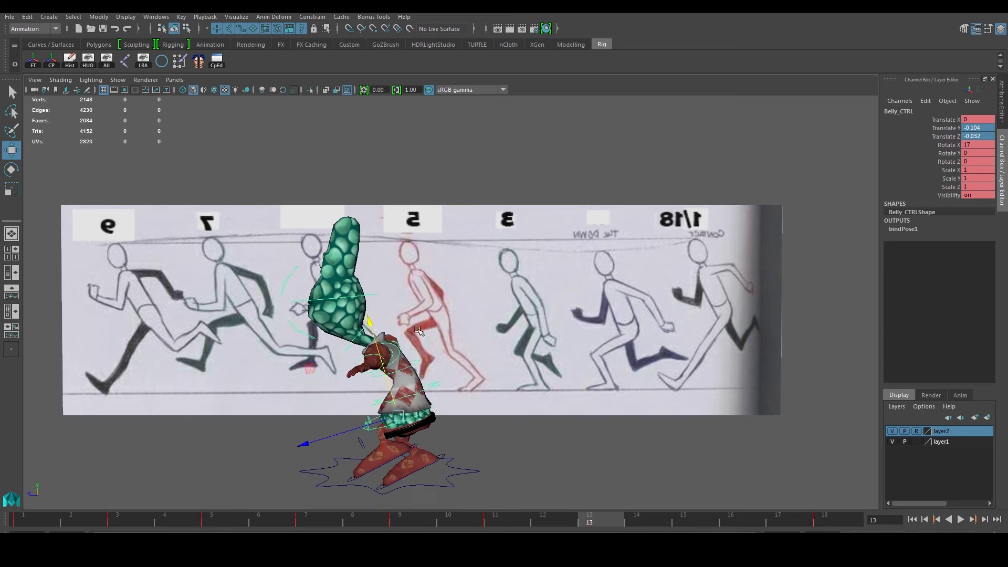
click(976, 127)
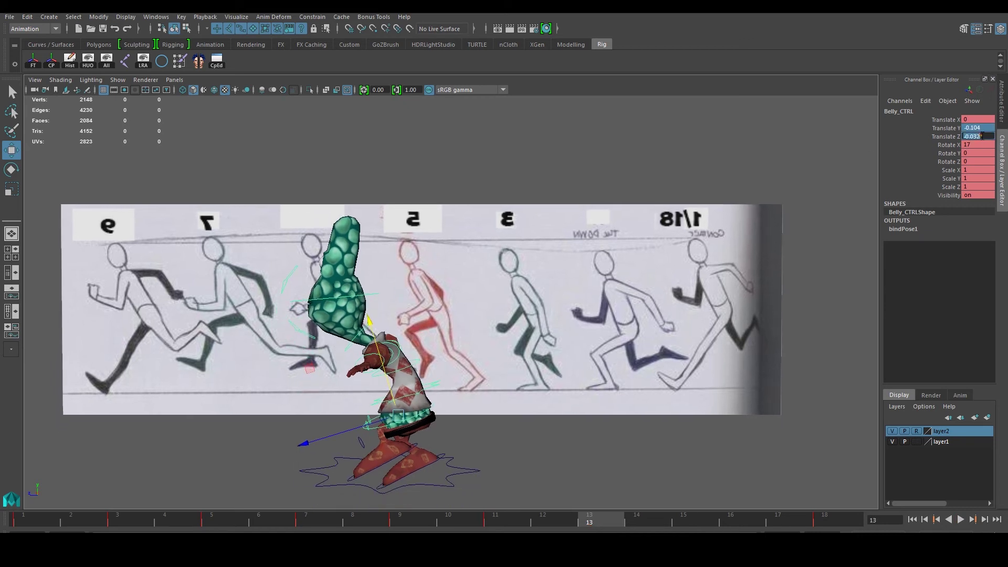
text(0)
key(Return)
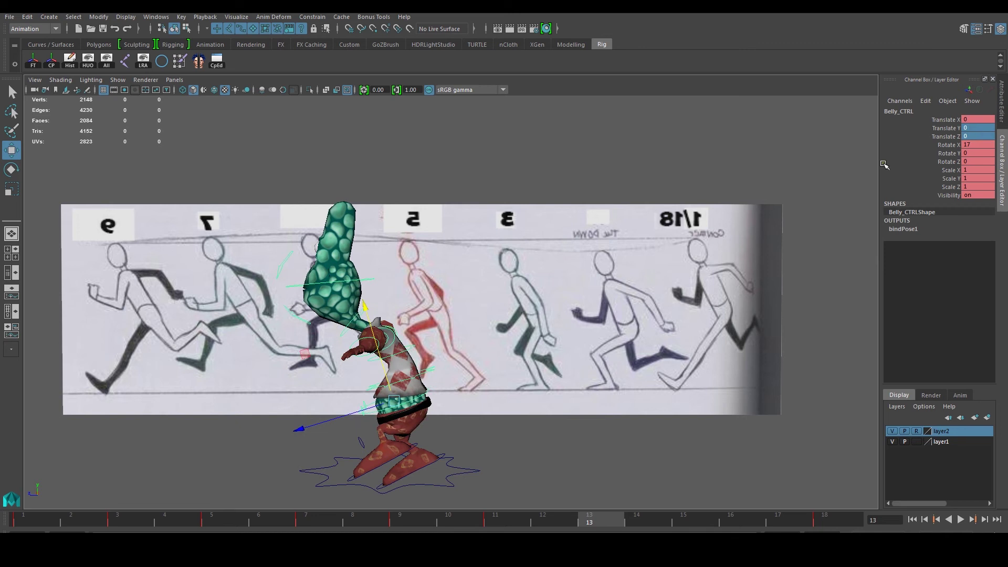
Copy the frame 7 key, paste it at frame 16, and return to frame 1
alt+middle_drag(410, 318, 438, 326)
drag(665, 521, 720, 524)
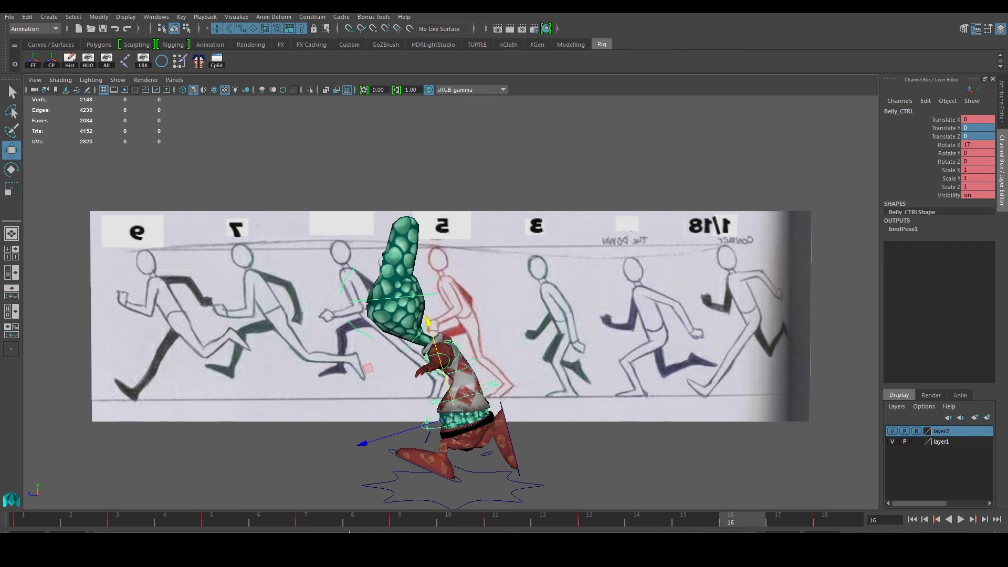
shift+click(319, 523)
right_click(319, 523)
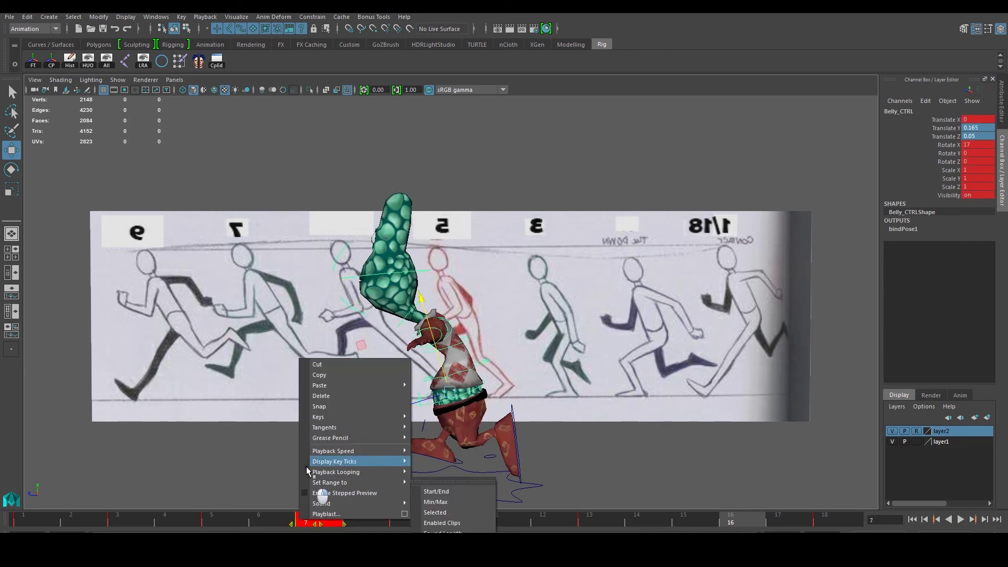
click(330, 374)
click(771, 522)
click(735, 521)
right_click(733, 521)
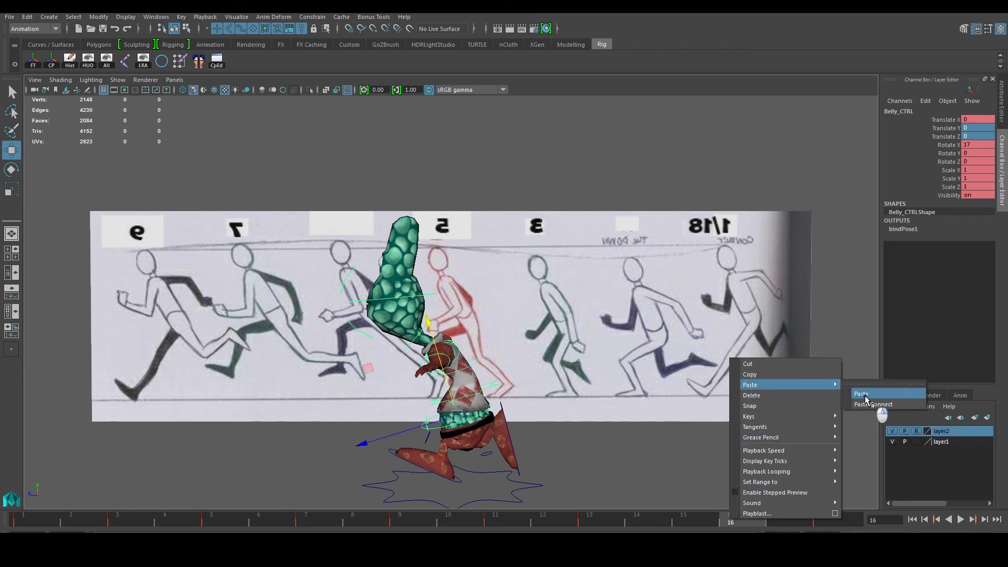
click(861, 393)
drag(294, 522, 23, 521)
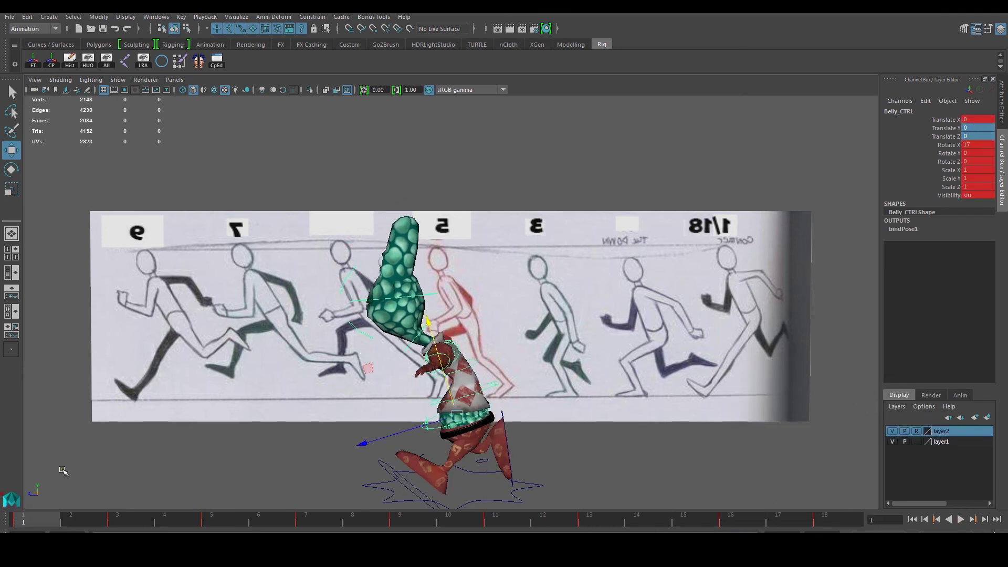
Deselect the belly control, play the run cycle, and stop playback at frame 15
click(111, 470)
alt+drag(158, 429, 390, 366)
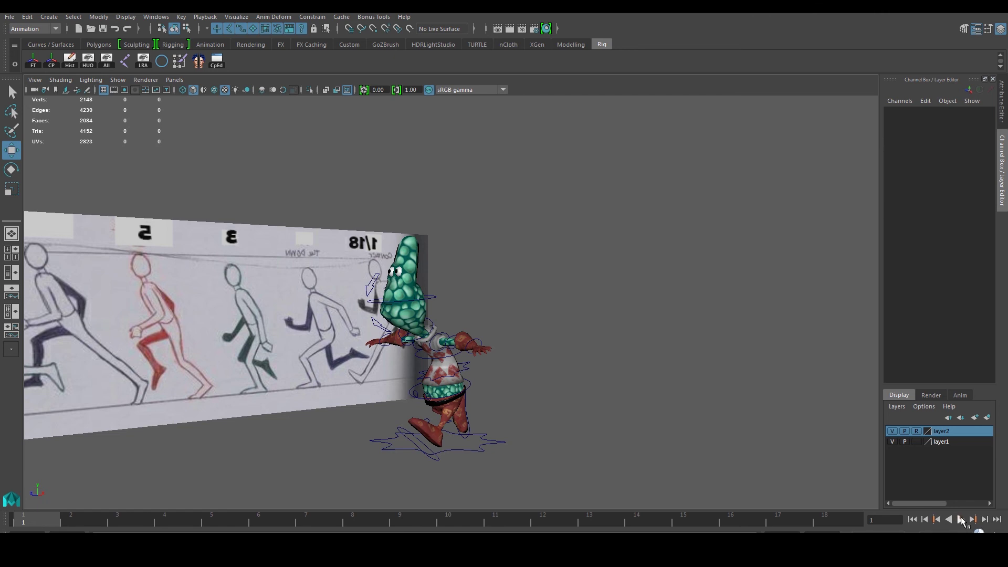
click(961, 519)
mouse_move(562, 376)
alt+mouse_down()
mouse_move(611, 370)
mouse_move(506, 372)
mouse_move(663, 320)
alt+mouse_up()
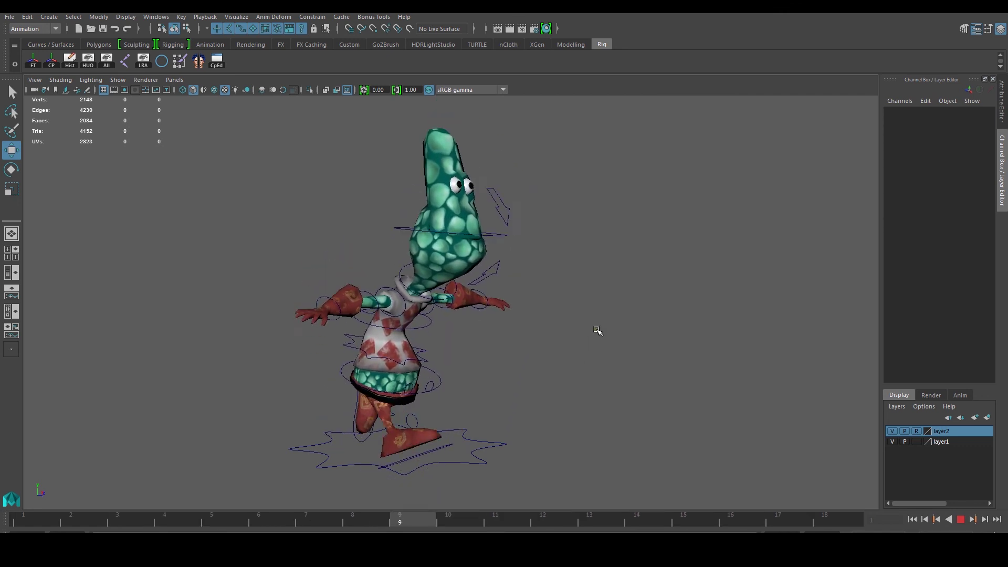
key(alt+v)
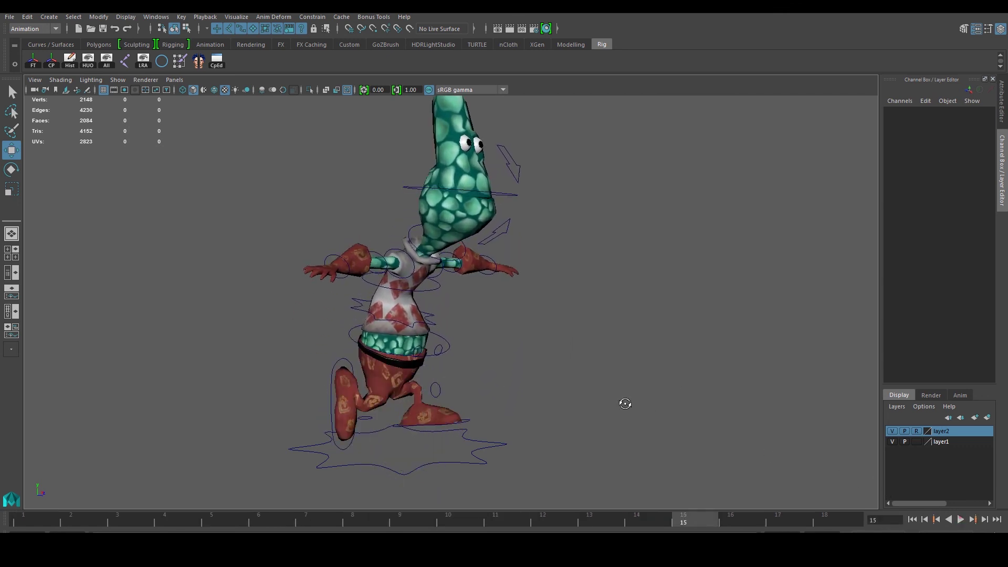
Orbit around the character to view it beside the reference sketch plane
alt+drag(624, 403, 504, 396)
alt+middle_drag(471, 282, 470, 315)
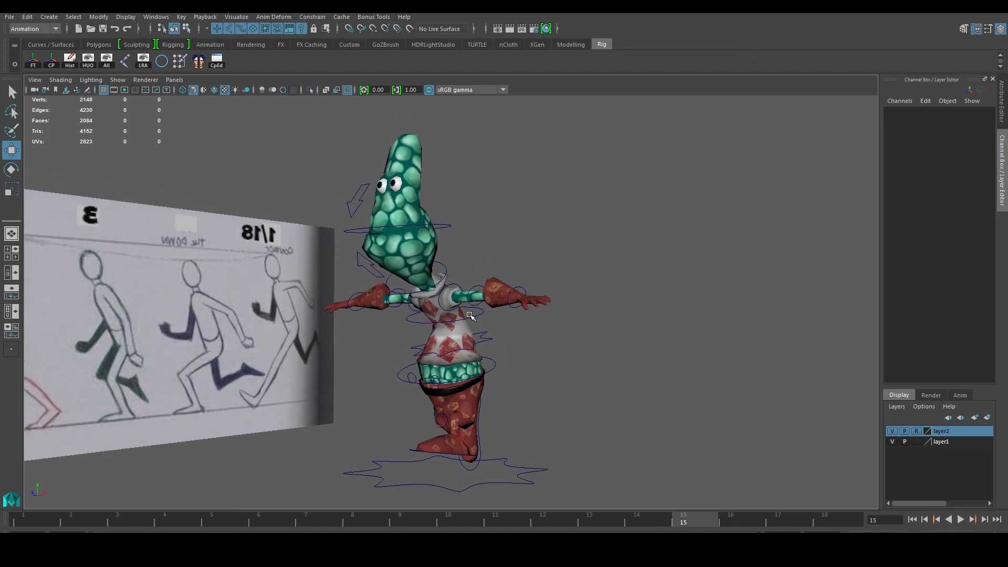
alt+drag(498, 321, 474, 309)
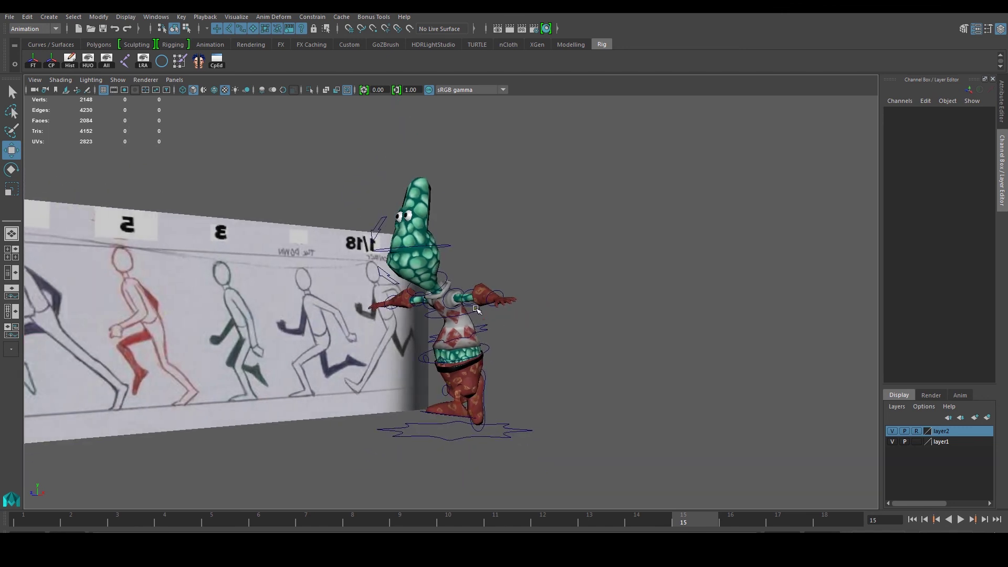
mouse_move(499, 313)
alt+mouse_down()
mouse_move(526, 351)
mouse_move(530, 342)
alt+mouse_up()
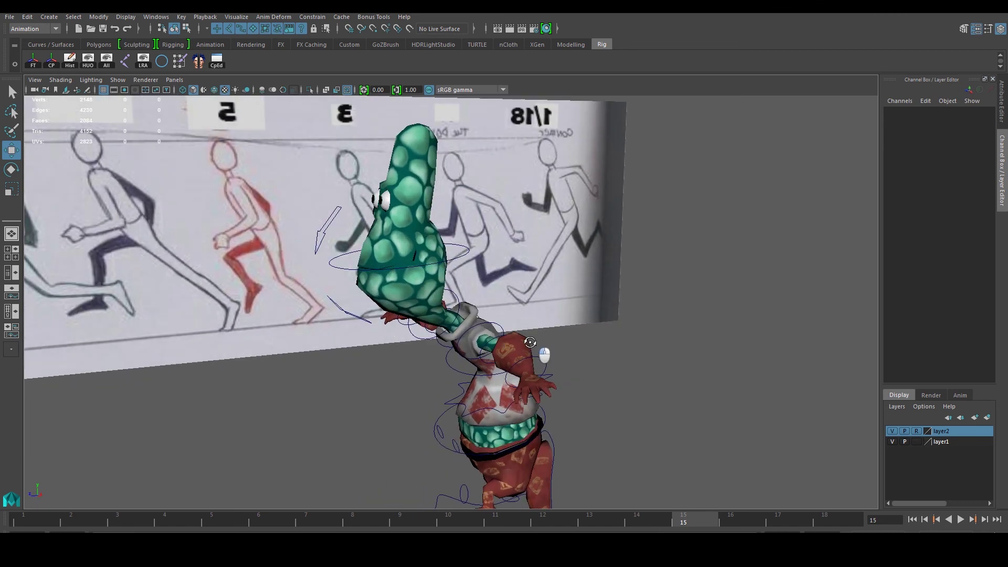